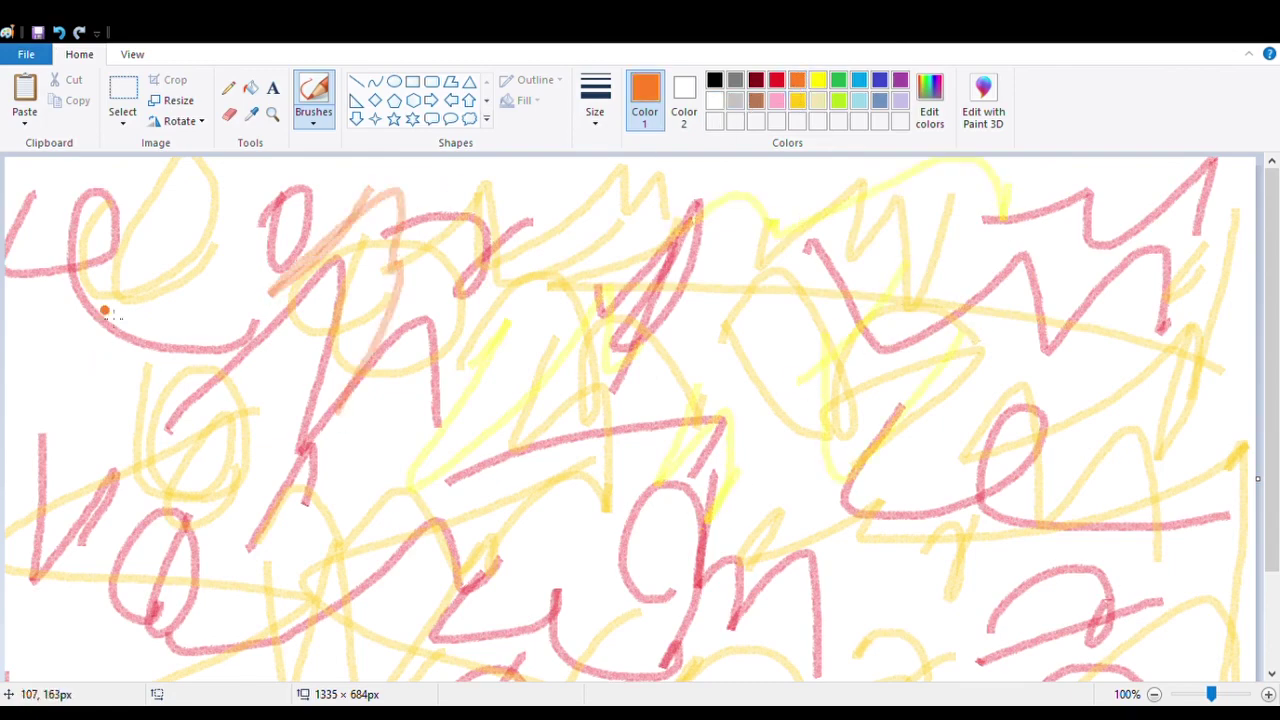
Scribble thin orange crayon-like loops and zigzags across the whole canvas, filling gaps between the yellow and red lines
mouse_move(105, 311)
left_mouse_down()
mouse_move(87, 426)
mouse_move(367, 415)
mouse_move(469, 348)
mouse_move(554, 325)
mouse_move(563, 480)
mouse_move(696, 450)
mouse_move(843, 438)
left_mouse_up()
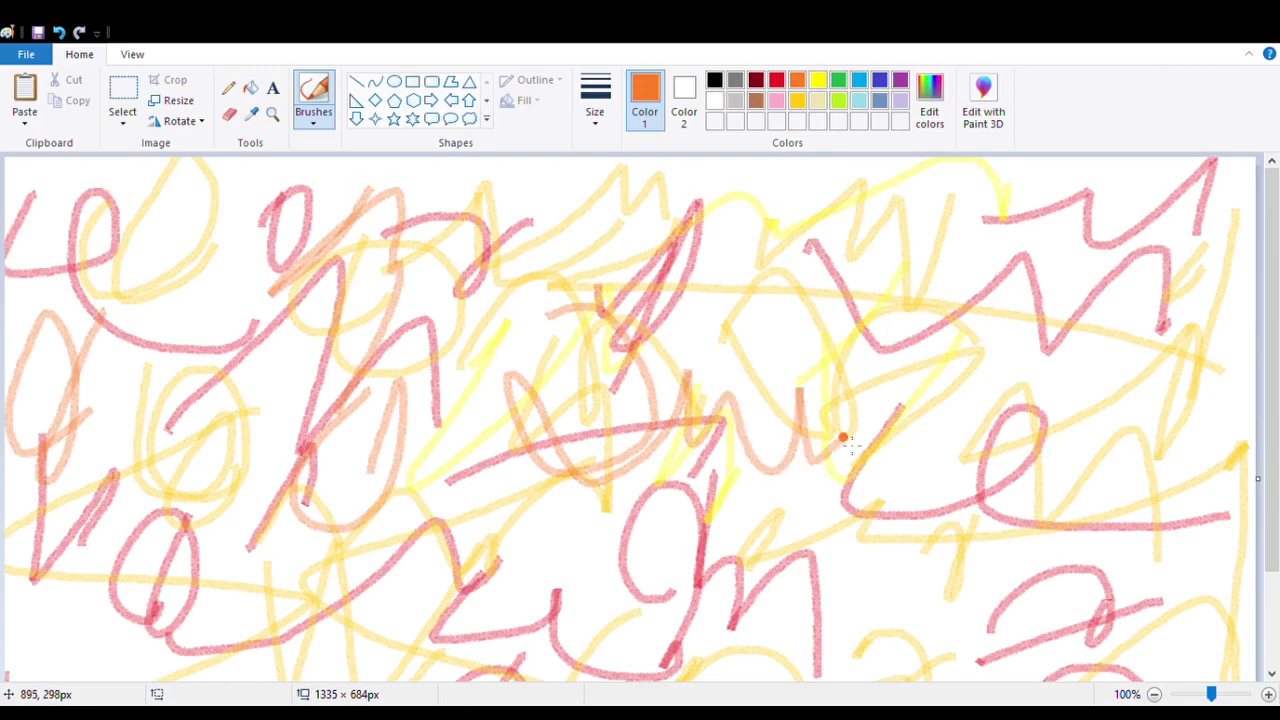
mouse_move(1248, 362)
left_mouse_down()
mouse_move(1230, 609)
mouse_move(1247, 597)
mouse_move(1172, 649)
mouse_move(632, 675)
left_mouse_up()
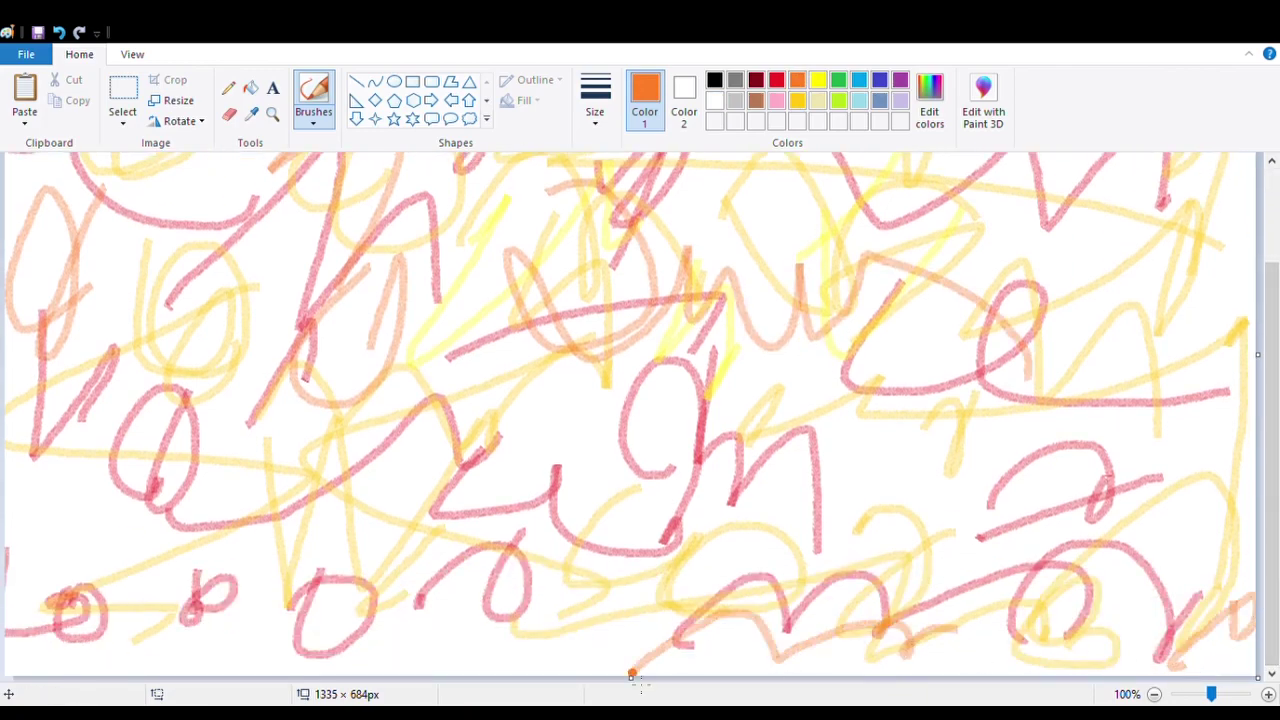
left_click_drag(72, 502, 74, 556)
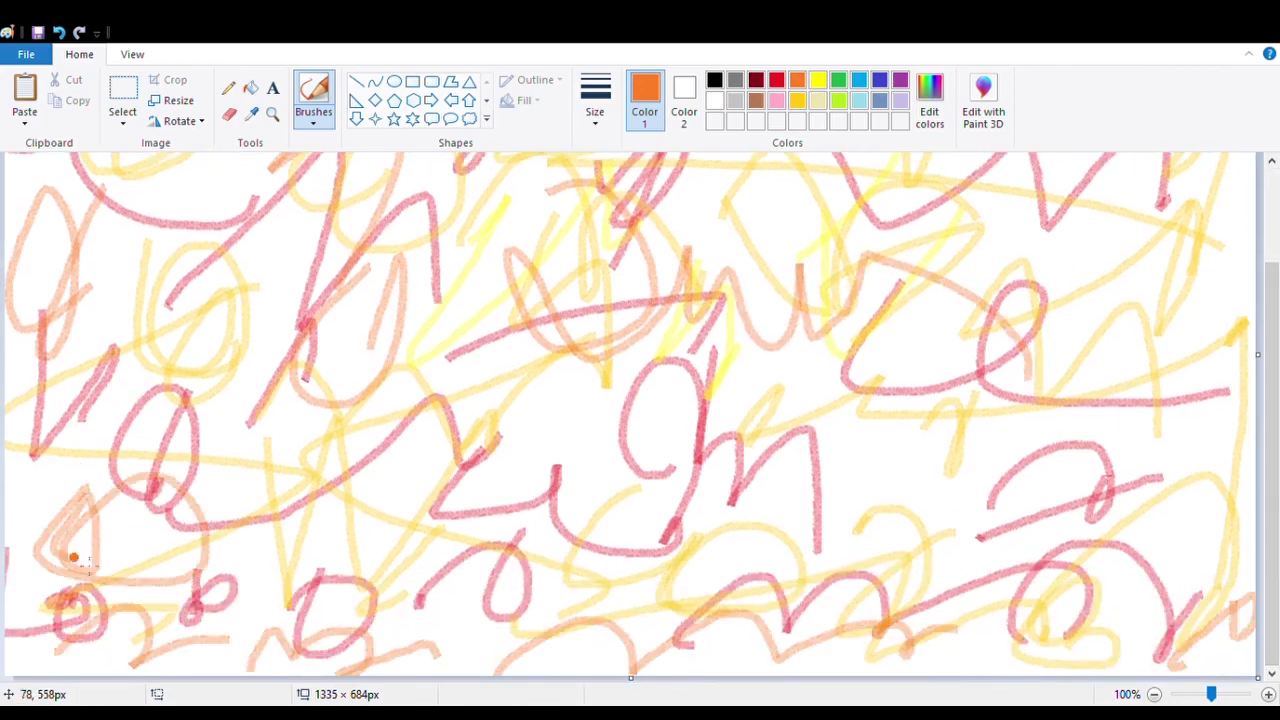
mouse_move(136, 431)
left_mouse_down()
mouse_move(286, 530)
mouse_move(1018, 160)
mouse_move(1036, 406)
left_mouse_up()
left_click_drag(1269, 301, 1259, 207)
mouse_move(720, 249)
left_mouse_down()
mouse_move(405, 301)
mouse_move(884, 340)
mouse_move(164, 258)
mouse_move(224, 464)
mouse_move(373, 388)
mouse_move(934, 498)
mouse_move(1109, 460)
mouse_move(495, 542)
left_mouse_up()
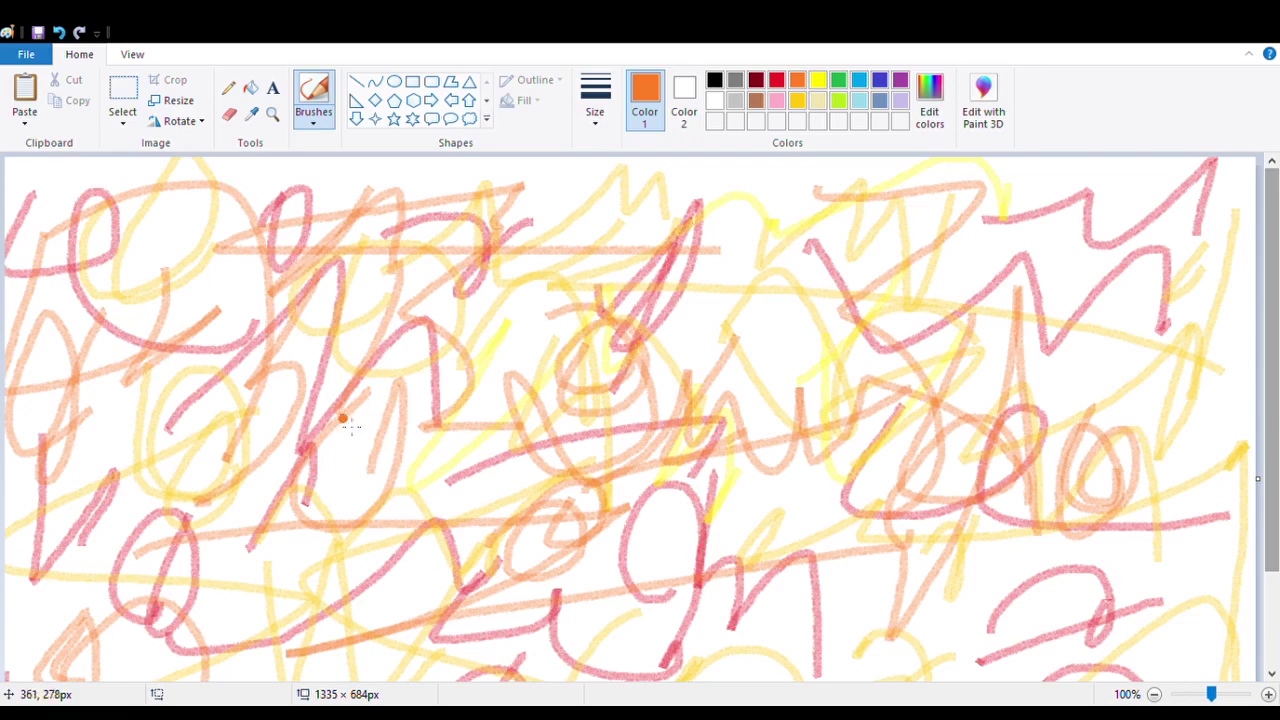
left_click_drag(343, 419, 320, 470)
left_click_drag(829, 515, 849, 498)
left_click_drag(995, 590, 923, 560)
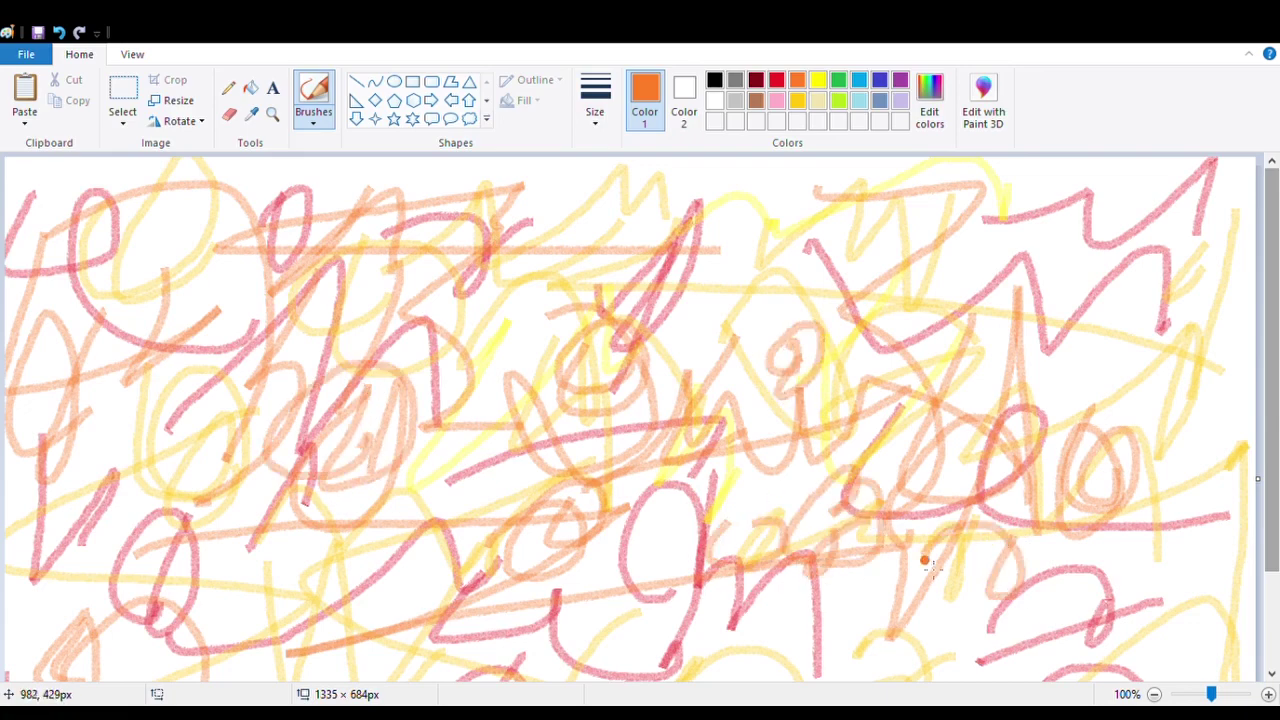
left_click_drag(1273, 445, 1273, 560)
left_click_drag(1174, 603, 1180, 558)
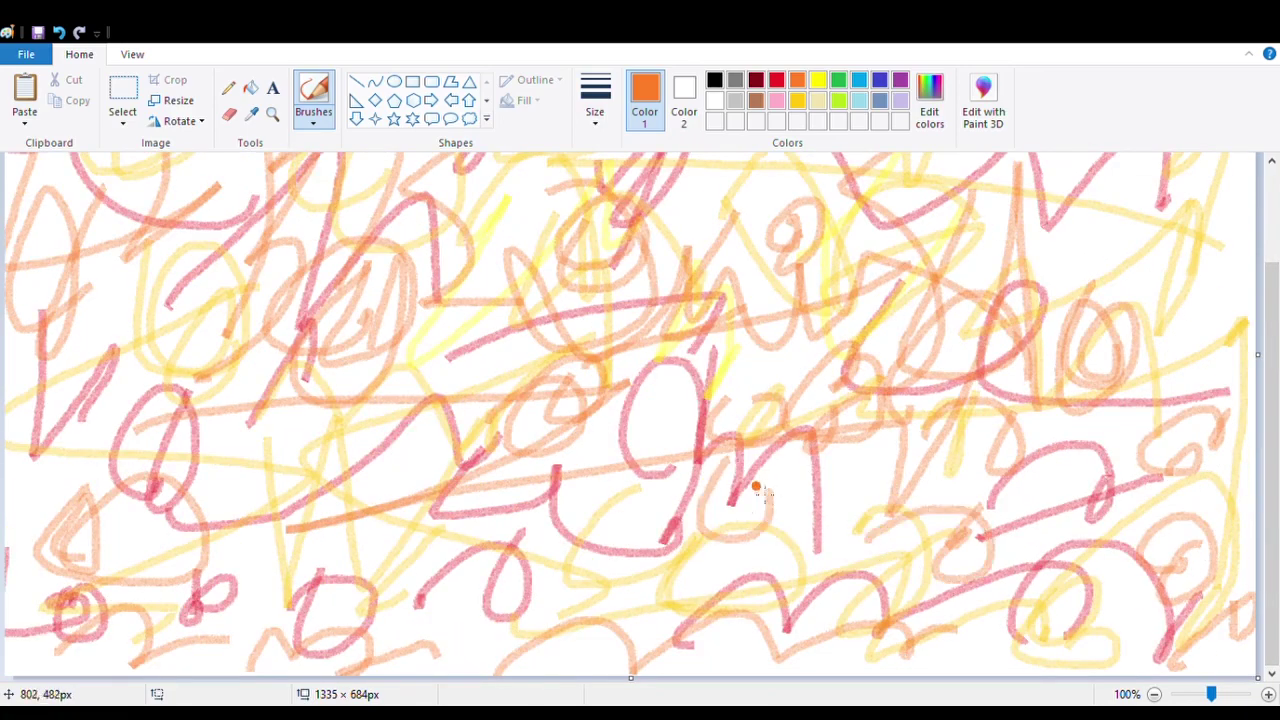
scroll(1271, 371, "up", 1)
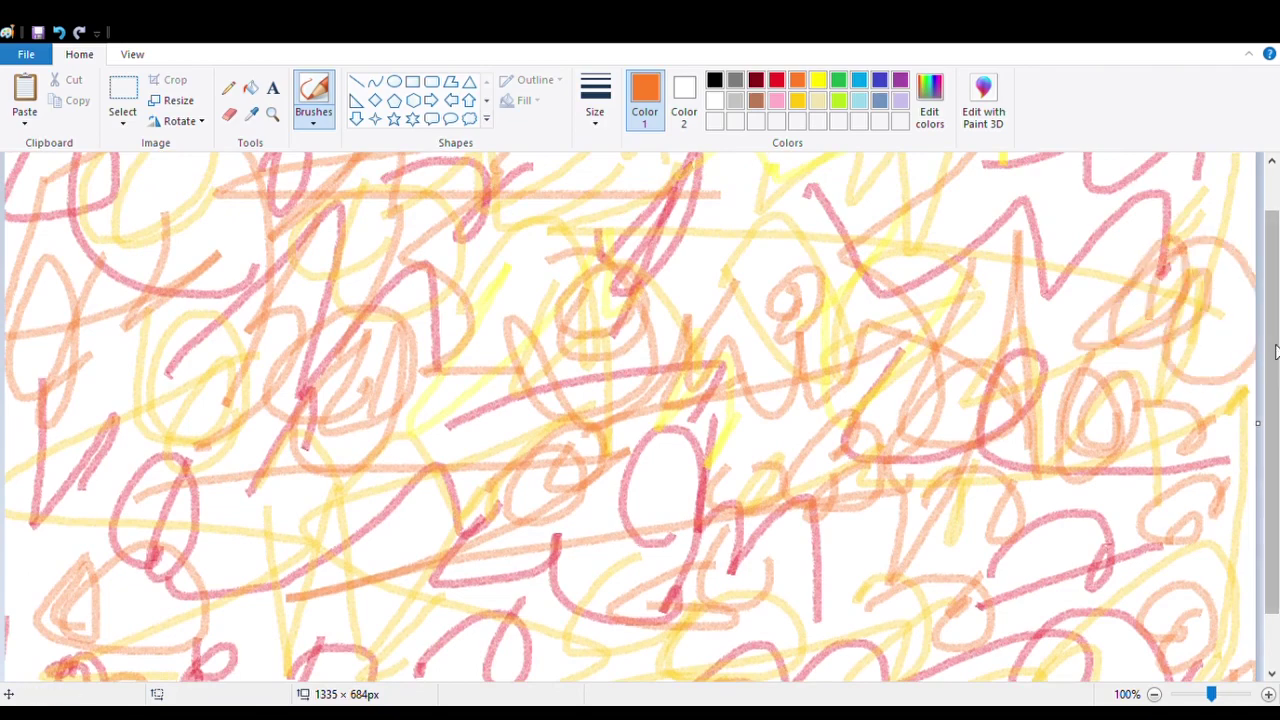
scroll(1271, 300, "up", 1)
mouse_move(765, 187)
left_mouse_down()
mouse_move(441, 187)
mouse_move(637, 206)
mouse_move(580, 240)
left_mouse_up()
mouse_move(345, 219)
left_mouse_down()
mouse_move(177, 263)
mouse_move(193, 207)
mouse_move(138, 285)
mouse_move(152, 456)
mouse_move(132, 415)
mouse_move(190, 566)
left_mouse_up()
scroll(52, 533, "down", 2)
mouse_move(52, 533)
left_mouse_down()
mouse_move(67, 474)
mouse_move(48, 492)
mouse_move(313, 571)
mouse_move(282, 593)
mouse_move(519, 625)
left_mouse_up()
left_click_drag(940, 622, 1010, 655)
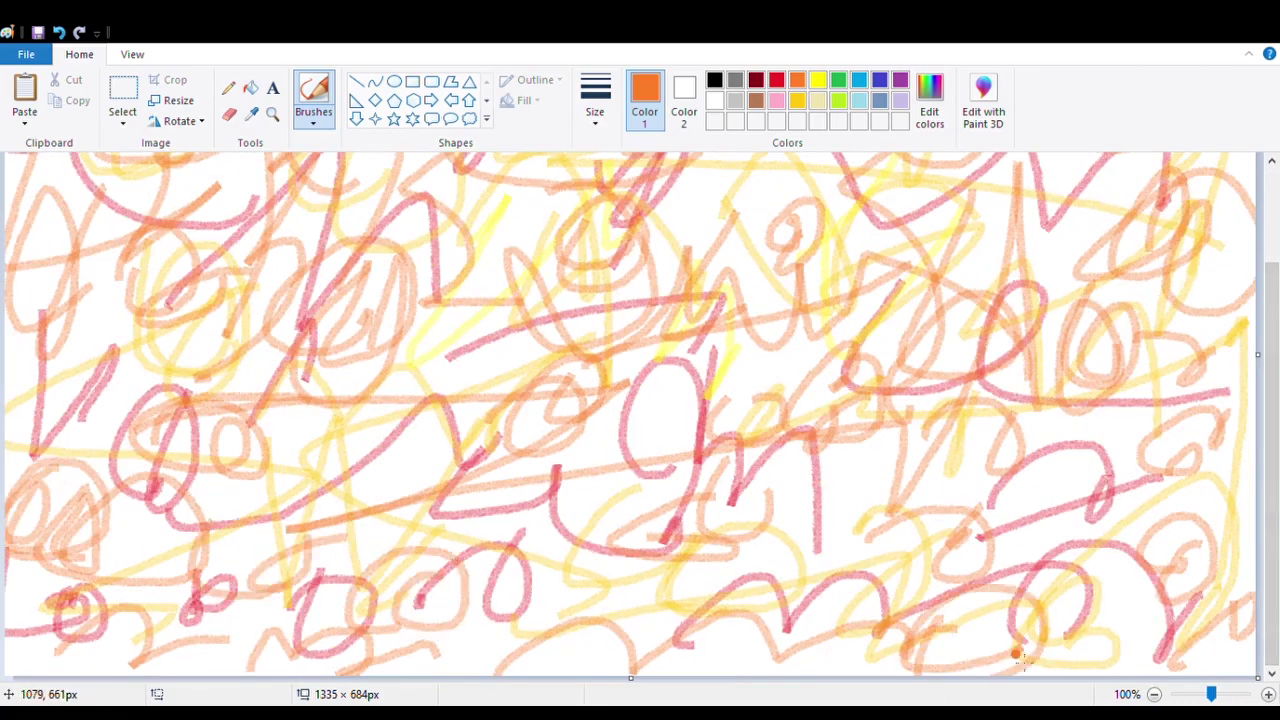
left_click_drag(770, 640, 722, 670)
left_click_drag(489, 630, 467, 654)
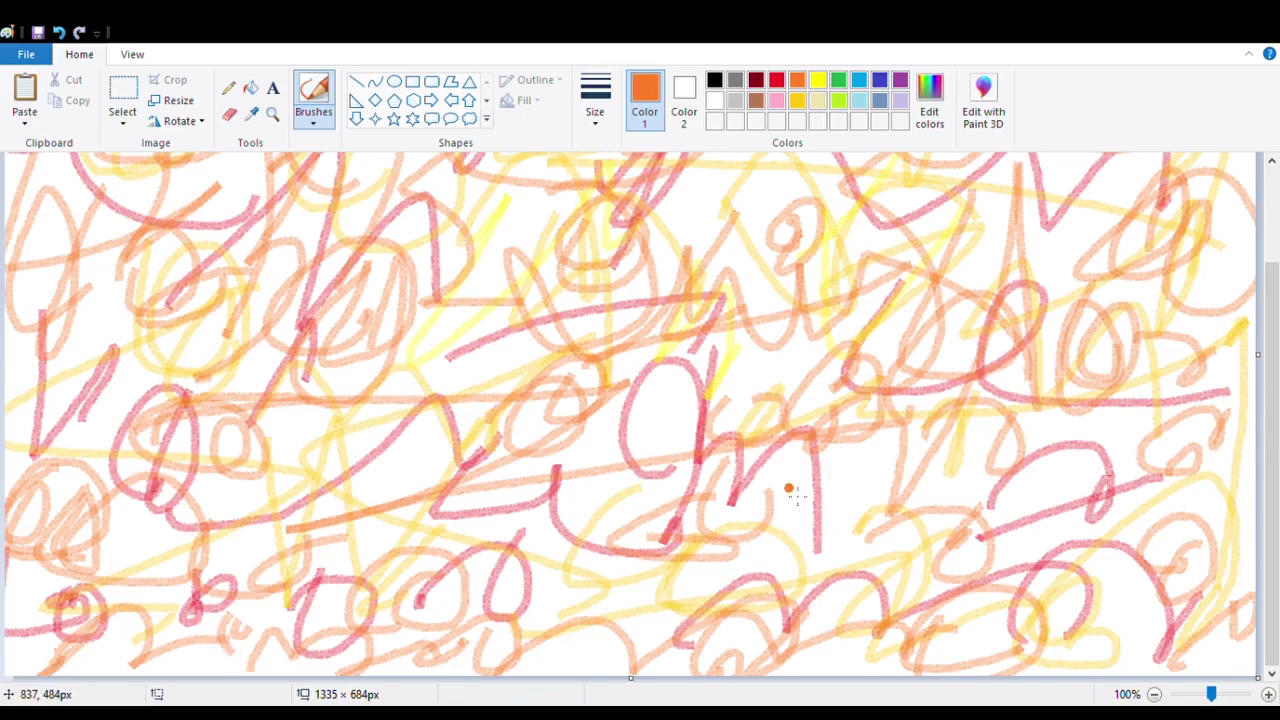
left_click_drag(789, 490, 740, 555)
left_click_drag(1271, 470, 1271, 372)
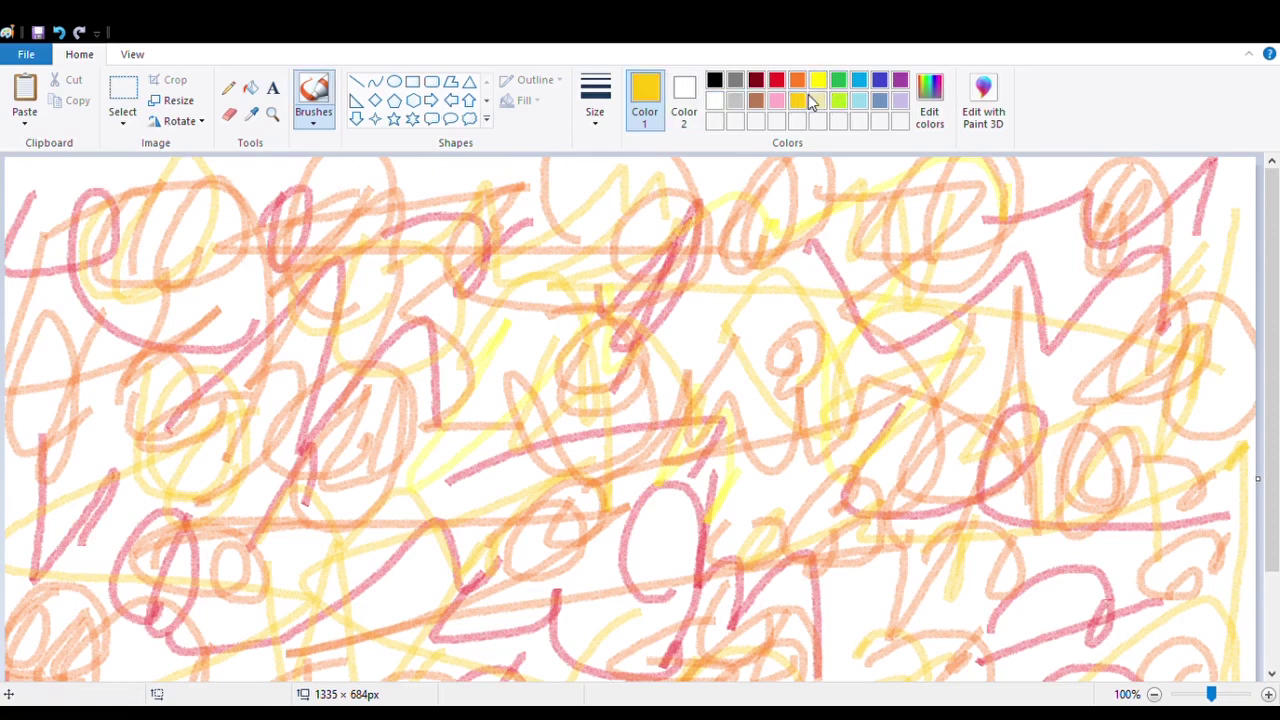
Paint wide gold zigzag strokes over the scribbles across the whole canvas, from the upper area to the bottom edge
mouse_move(918, 347)
left_mouse_down()
mouse_move(1053, 290)
mouse_move(861, 409)
mouse_move(930, 450)
mouse_move(1001, 327)
mouse_move(998, 369)
mouse_move(1100, 422)
mouse_move(1030, 427)
mouse_move(786, 504)
mouse_move(1108, 505)
mouse_move(955, 500)
left_mouse_up()
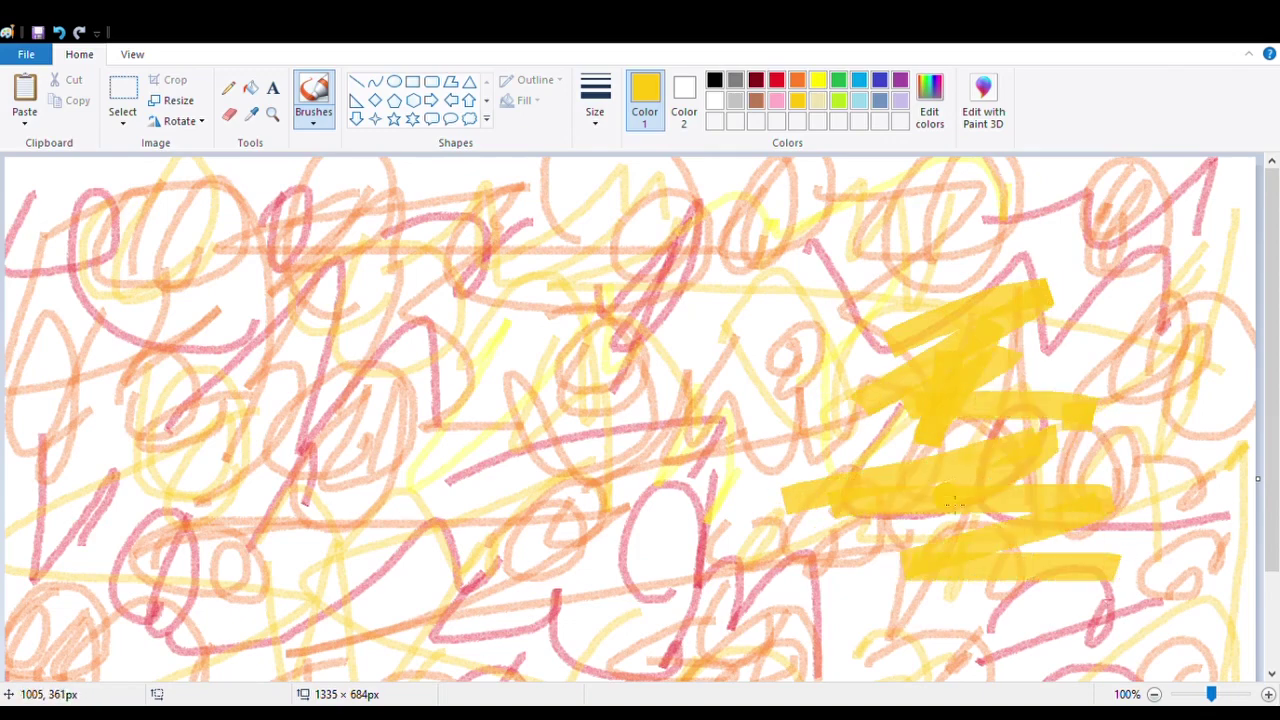
left_click_drag(458, 263, 860, 330)
left_click_drag(358, 282, 145, 402)
left_click_drag(412, 364, 372, 535)
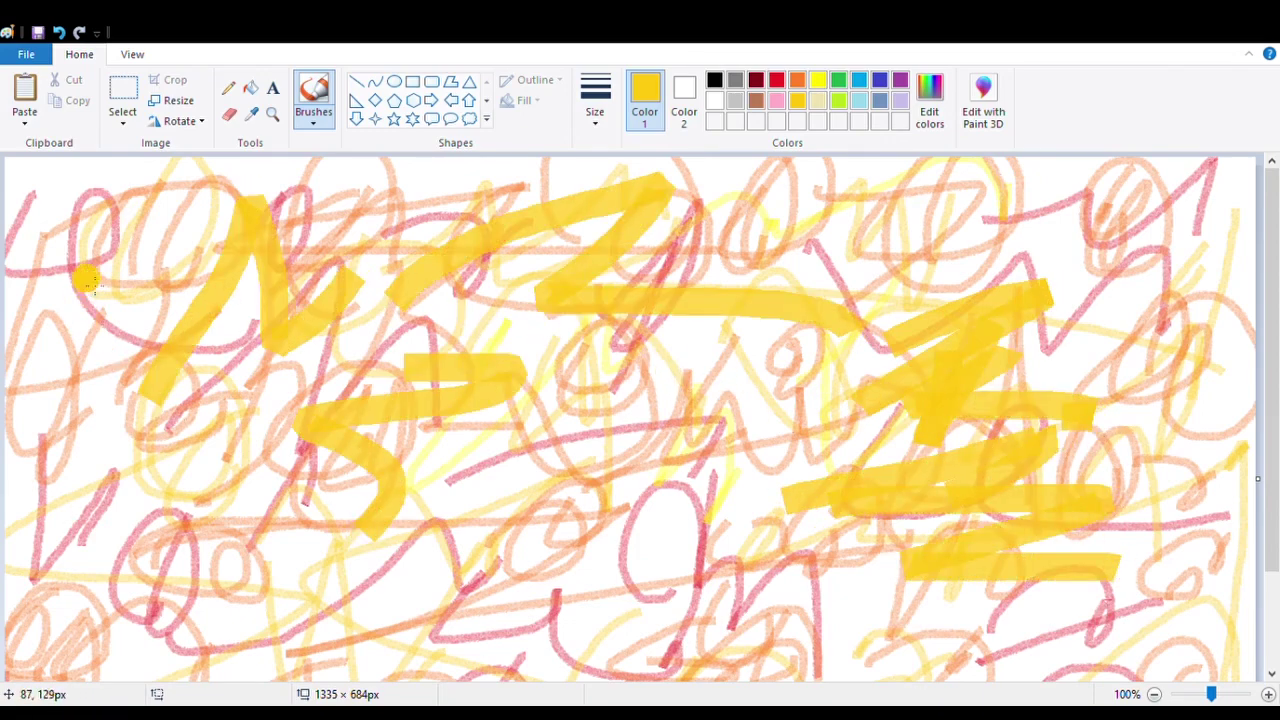
mouse_move(95, 172)
left_mouse_down()
mouse_move(15, 168)
mouse_move(60, 300)
mouse_move(85, 440)
mouse_move(140, 495)
left_mouse_up()
left_click_drag(1245, 305, 1160, 175)
left_click_drag(1245, 388, 1190, 560)
left_click_drag(1271, 480, 1271, 575)
left_click_drag(1172, 543, 655, 660)
left_click_drag(895, 522, 1066, 657)
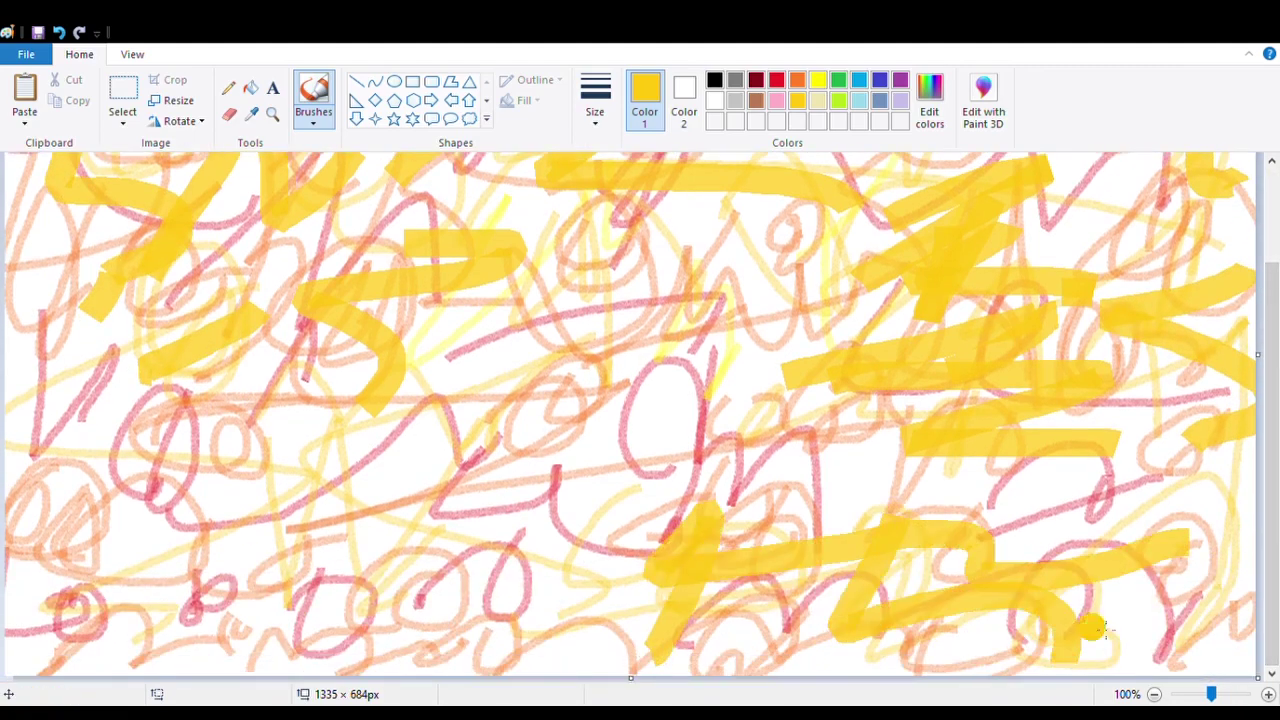
left_click_drag(1215, 472, 1220, 657)
left_click_drag(502, 511, 288, 560)
mouse_move(470, 603)
left_mouse_down()
mouse_move(185, 579)
mouse_move(76, 467)
left_mouse_up()
mouse_move(527, 445)
left_mouse_down()
mouse_move(638, 286)
mouse_move(598, 323)
left_mouse_up()
left_click_drag(1274, 494, 1276, 400)
left_click_drag(988, 213, 915, 262)
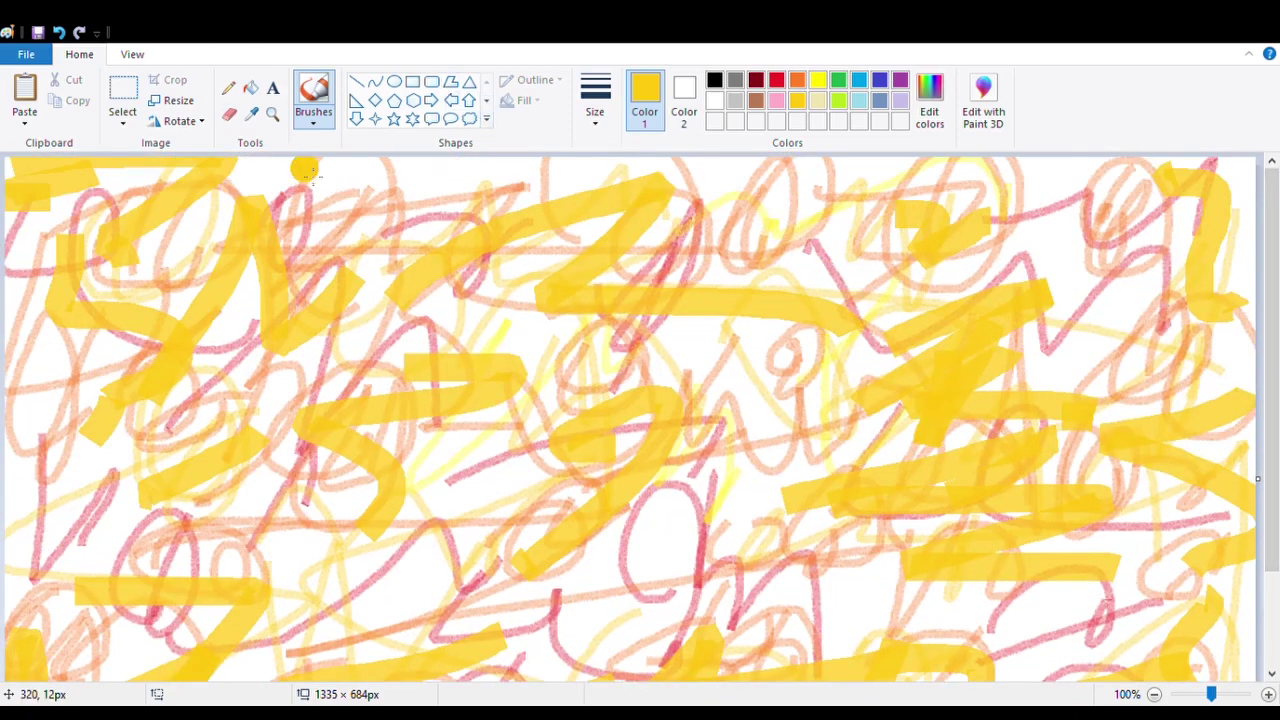
Switch the brush colour to pink and paint wide zigzag strokes between and over the gold ones across the canvas
left_click(779, 101)
mouse_move(765, 285)
left_mouse_down()
mouse_move(773, 300)
mouse_move(711, 281)
mouse_move(772, 302)
mouse_move(657, 355)
mouse_move(617, 408)
left_mouse_up()
mouse_move(300, 455)
left_mouse_down()
mouse_move(418, 374)
mouse_move(375, 543)
left_mouse_up()
left_click_drag(127, 325, 377, 328)
left_click_drag(350, 283, 237, 347)
mouse_move(895, 413)
left_mouse_down()
mouse_move(799, 603)
mouse_move(967, 494)
mouse_move(987, 616)
mouse_move(711, 603)
mouse_move(759, 663)
mouse_move(973, 582)
mouse_move(1227, 526)
mouse_move(1150, 430)
left_mouse_up()
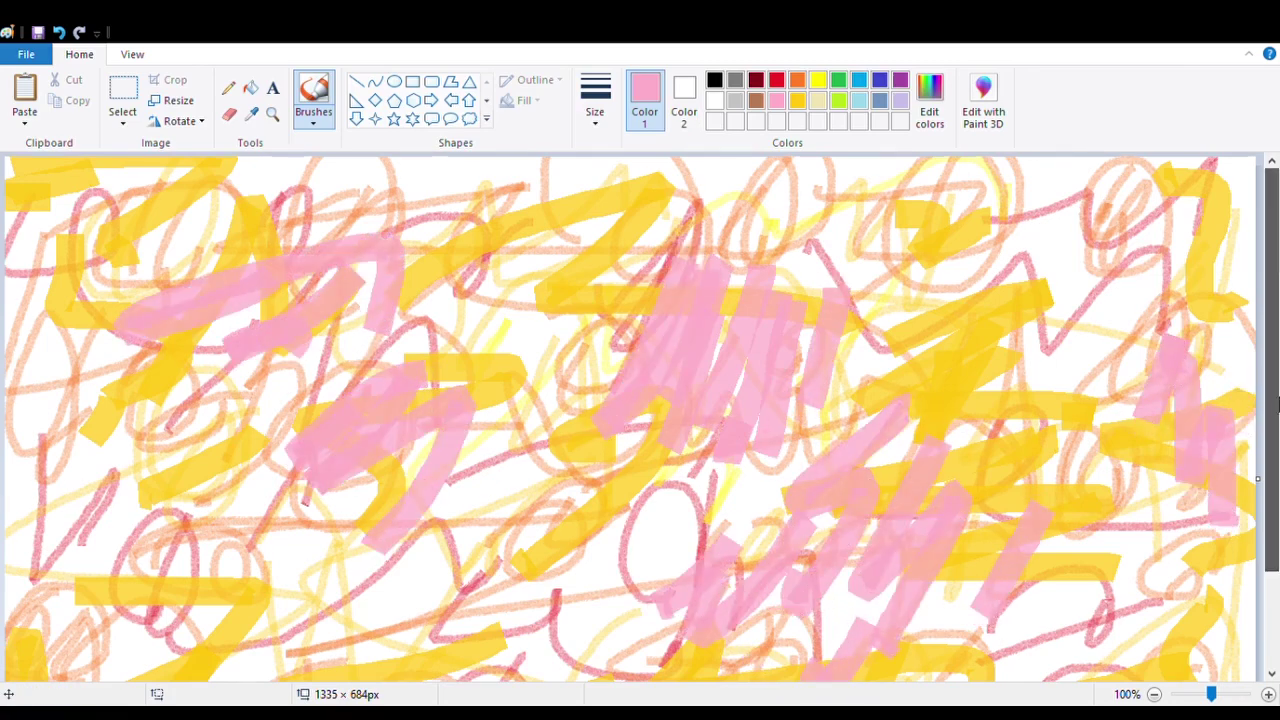
mouse_move(1160, 270)
left_mouse_down()
mouse_move(1103, 258)
mouse_move(1048, 163)
mouse_move(1180, 244)
mouse_move(1218, 284)
left_mouse_up()
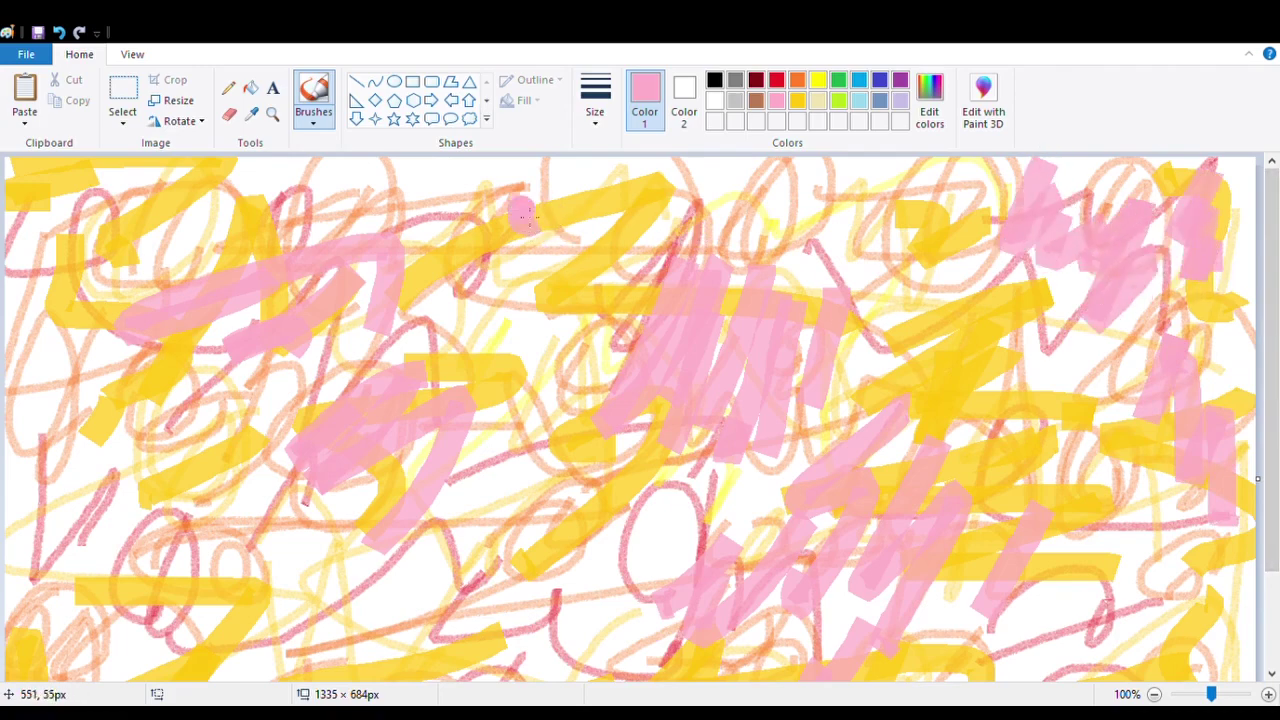
mouse_move(521, 215)
left_mouse_down()
mouse_move(428, 190)
mouse_move(565, 487)
mouse_move(488, 628)
mouse_move(538, 664)
mouse_move(121, 615)
mouse_move(145, 430)
mouse_move(100, 420)
left_mouse_up()
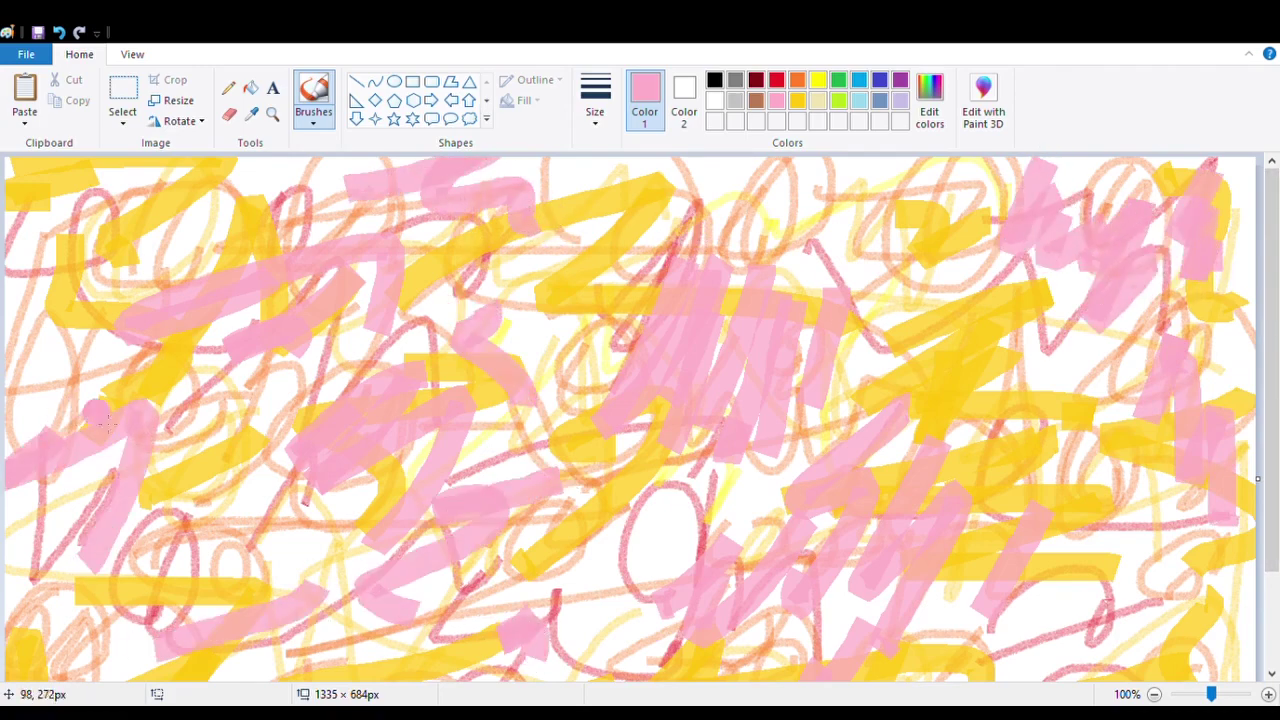
left_click_drag(165, 548, 195, 530)
left_click_drag(274, 502, 210, 596)
left_click_drag(1271, 500, 1271, 594)
mouse_move(1040, 605)
left_mouse_down()
mouse_move(1078, 669)
mouse_move(1140, 670)
left_mouse_up()
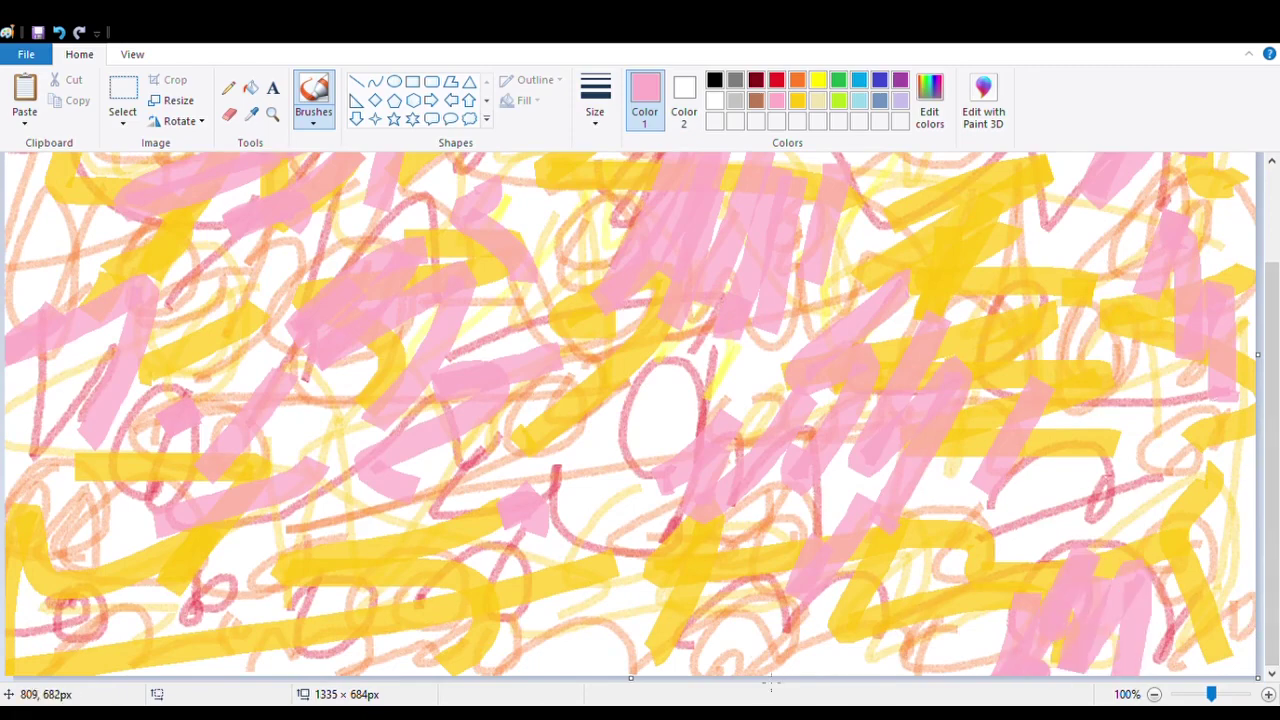
mouse_move(810, 683)
left_mouse_down()
mouse_move(815, 640)
mouse_move(602, 595)
mouse_move(581, 640)
mouse_move(219, 650)
mouse_move(113, 695)
mouse_move(204, 586)
left_mouse_up()
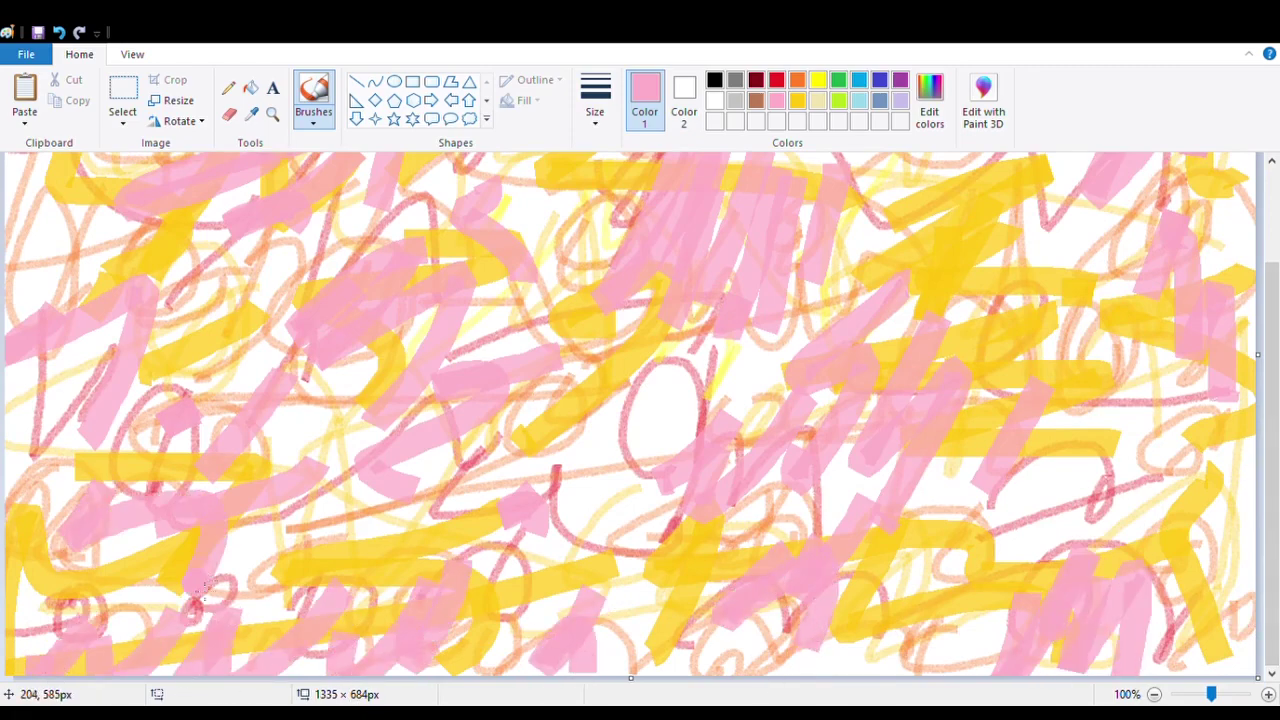
mouse_move(1150, 478)
left_mouse_down()
mouse_move(1225, 545)
mouse_move(1271, 426)
left_mouse_up()
mouse_move(1012, 178)
left_mouse_down()
mouse_move(815, 203)
mouse_move(685, 200)
left_mouse_up()
left_click_drag(500, 310, 528, 374)
mouse_move(48, 346)
left_mouse_down()
mouse_move(96, 370)
mouse_move(14, 392)
left_mouse_up()
left_click_drag(14, 228, 94, 252)
left_click_drag(208, 210, 232, 220)
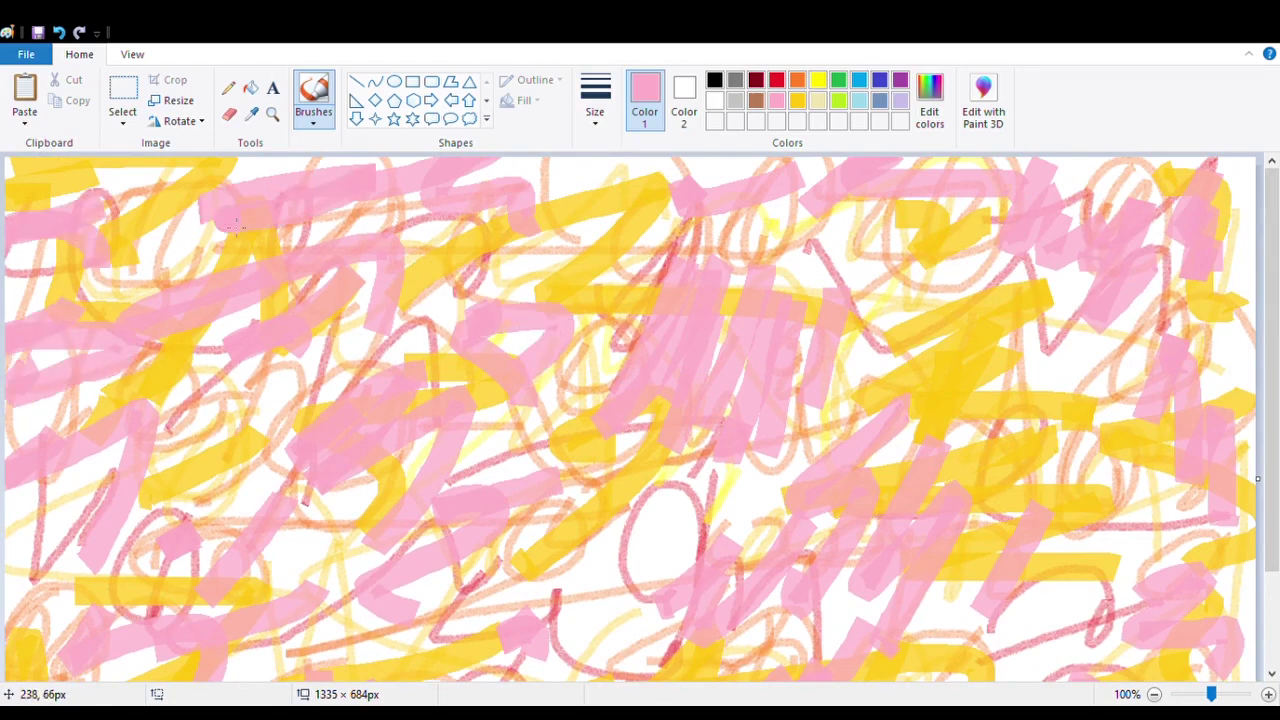
mouse_move(1128, 350)
left_mouse_down()
mouse_move(1069, 366)
mouse_move(1165, 325)
left_mouse_up()
left_click_drag(1120, 475, 1060, 588)
left_click_drag(608, 428, 840, 485)
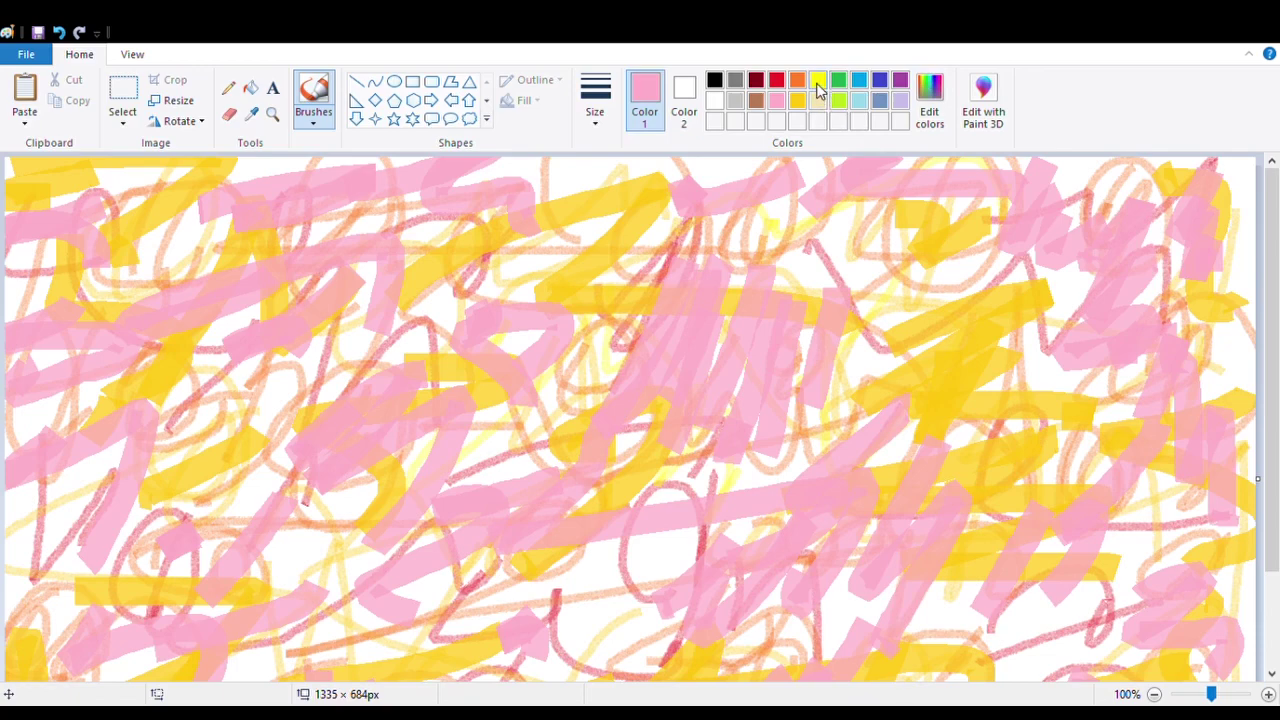
Cover the canvas with wide, dense orange zigzag strokes, filling the centre, edges and remaining white gaps
mouse_move(425, 455)
left_mouse_down()
mouse_move(630, 400)
mouse_move(605, 520)
left_mouse_up()
mouse_move(849, 491)
left_mouse_down()
mouse_move(945, 590)
mouse_move(1075, 605)
left_mouse_up()
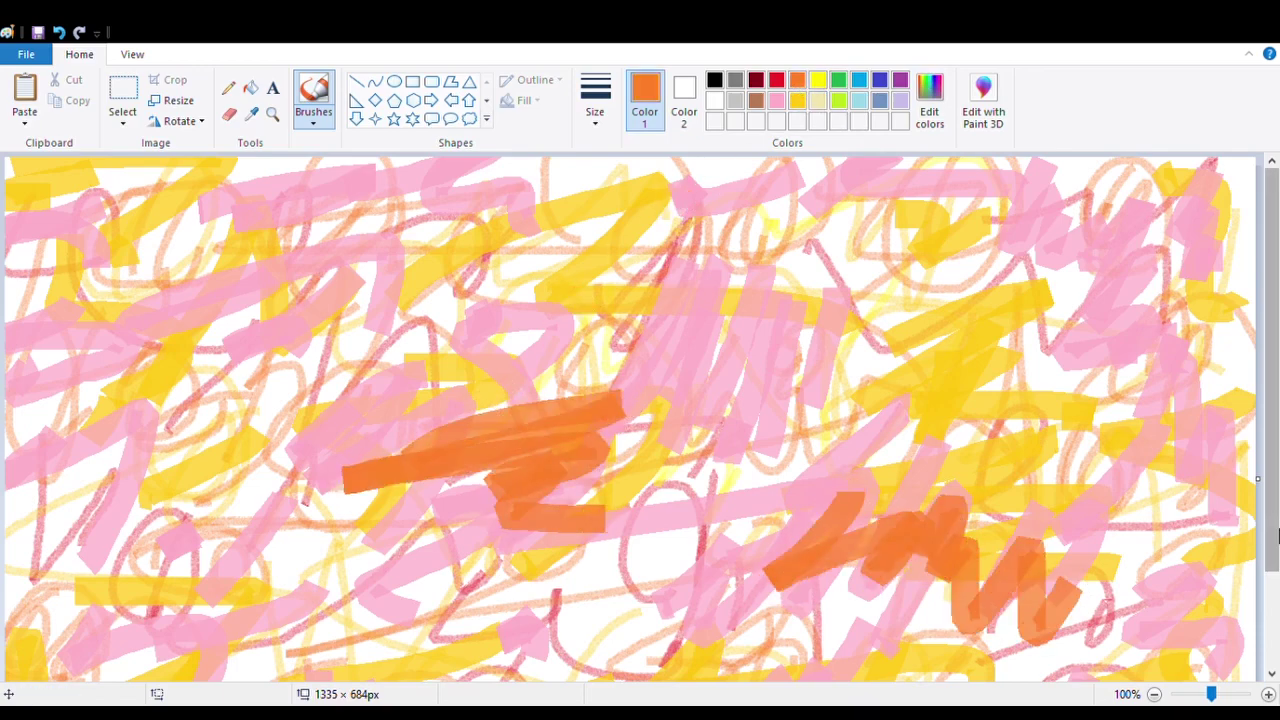
mouse_move(1175, 200)
left_mouse_down()
mouse_move(1130, 290)
mouse_move(1205, 410)
mouse_move(1008, 350)
left_mouse_up()
mouse_move(955, 262)
left_mouse_down()
mouse_move(830, 270)
mouse_move(735, 250)
left_mouse_up()
left_click_drag(265, 232, 328, 288)
left_click_drag(255, 400, 325, 440)
left_click_drag(434, 298, 362, 432)
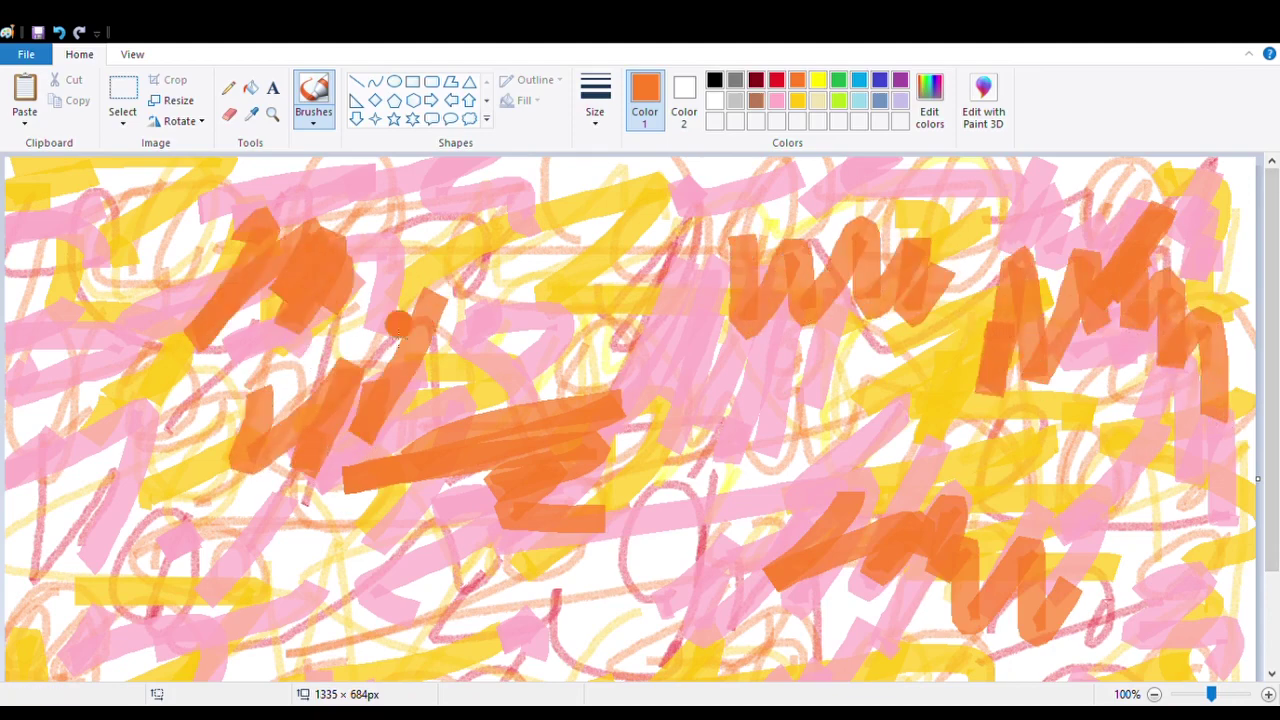
left_click_drag(118, 318, 62, 540)
left_click_drag(192, 502, 120, 618)
mouse_move(250, 516)
left_mouse_down()
mouse_move(180, 620)
mouse_move(272, 656)
mouse_move(303, 523)
mouse_move(135, 640)
left_mouse_up()
mouse_move(760, 395)
left_mouse_down()
mouse_move(773, 458)
mouse_move(955, 452)
left_mouse_up()
mouse_move(1271, 380)
left_mouse_down()
mouse_move(1271, 474)
mouse_move(1185, 645)
mouse_move(1215, 662)
left_mouse_up()
mouse_move(1131, 628)
left_mouse_down()
mouse_move(955, 592)
mouse_move(1030, 648)
left_mouse_up()
mouse_move(778, 622)
left_mouse_down()
mouse_move(760, 668)
mouse_move(950, 550)
left_mouse_up()
mouse_move(510, 635)
left_mouse_down()
mouse_move(620, 535)
mouse_move(680, 620)
left_mouse_up()
mouse_move(330, 595)
left_mouse_down()
mouse_move(340, 558)
mouse_move(456, 600)
mouse_move(401, 648)
mouse_move(40, 600)
left_mouse_up()
mouse_move(140, 660)
left_mouse_down()
mouse_move(50, 609)
mouse_move(60, 555)
left_mouse_up()
scroll(1130, 470, "up", 3)
left_click_drag(1110, 430, 1184, 537)
mouse_move(1050, 525)
left_mouse_down()
mouse_move(915, 411)
mouse_move(850, 420)
left_mouse_up()
mouse_move(1207, 213)
left_mouse_down()
mouse_move(1117, 179)
mouse_move(985, 215)
left_mouse_up()
mouse_move(515, 240)
left_mouse_down()
mouse_move(585, 170)
mouse_move(537, 210)
mouse_move(420, 192)
left_mouse_up()
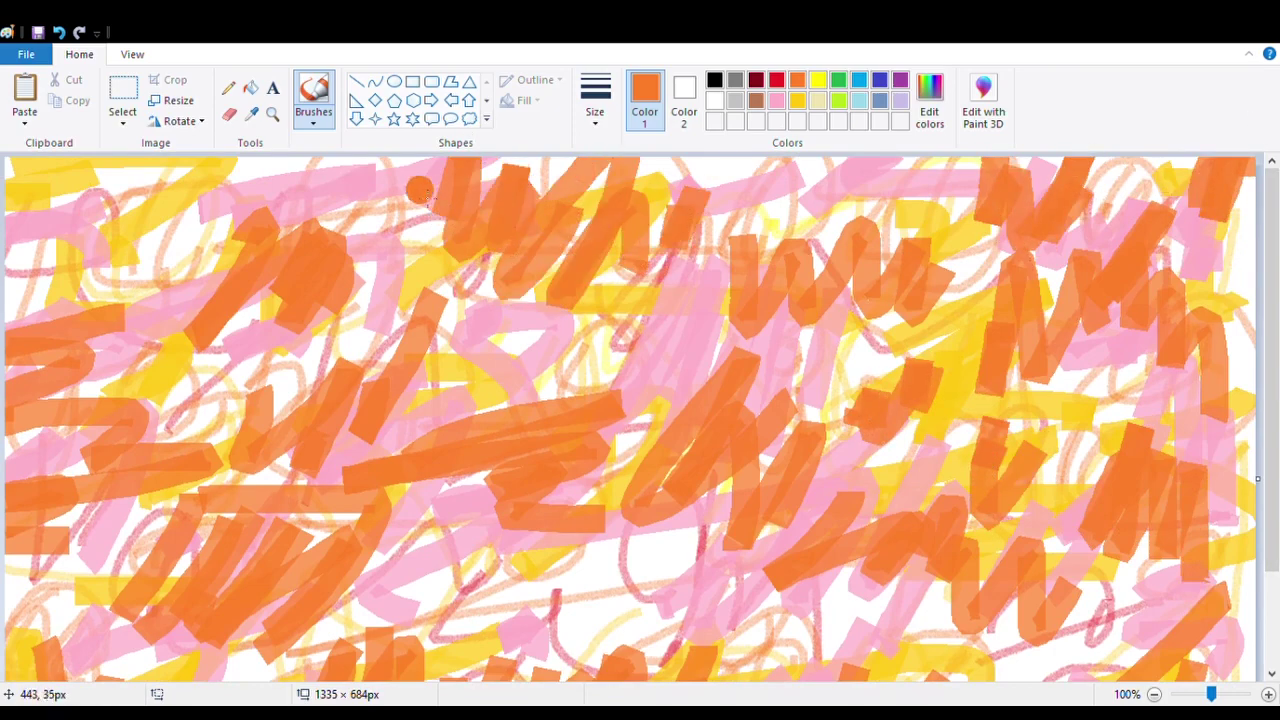
left_click_drag(459, 323, 606, 350)
left_click_drag(592, 619, 659, 612)
mouse_move(585, 555)
left_mouse_down()
mouse_move(540, 610)
mouse_move(488, 624)
left_mouse_up()
left_click_drag(1267, 477, 1263, 617)
left_click_drag(738, 485, 727, 524)
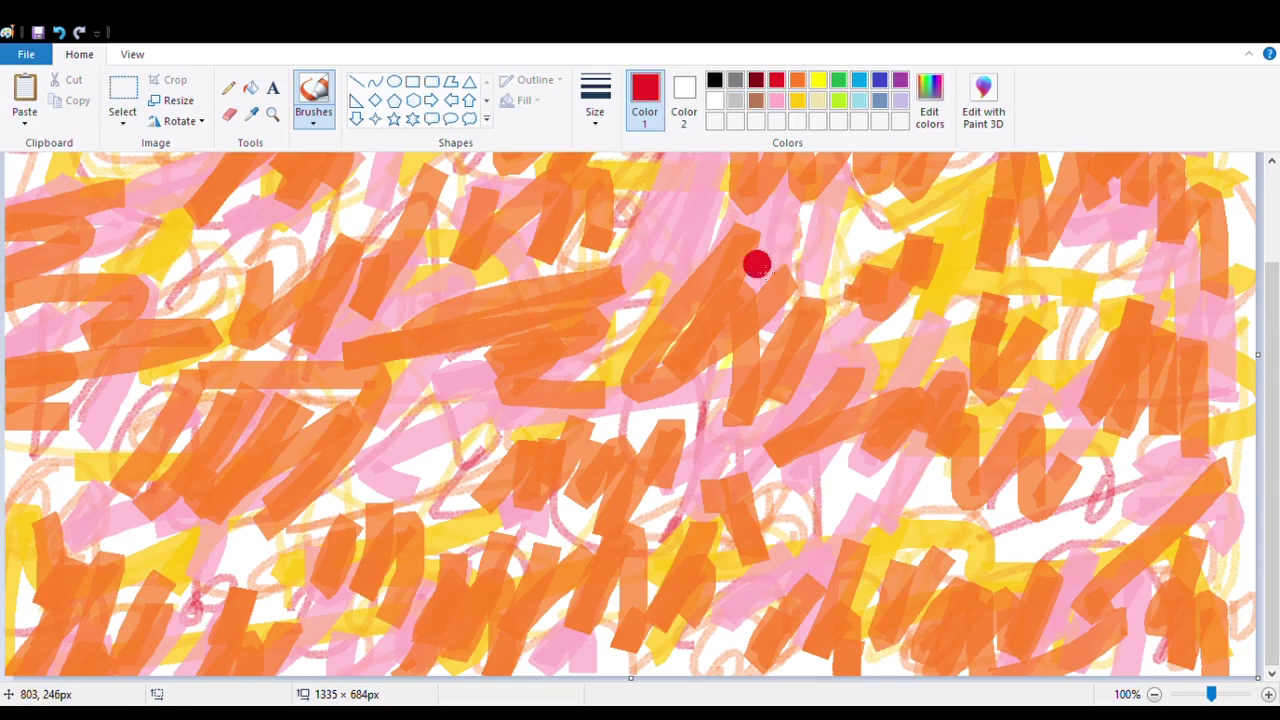
Paint clusters of short, wide red zigzag strokes over the orange layer, spread across the whole canvas
mouse_move(757, 265)
left_mouse_down()
mouse_move(835, 343)
mouse_move(800, 405)
mouse_move(922, 532)
left_mouse_up()
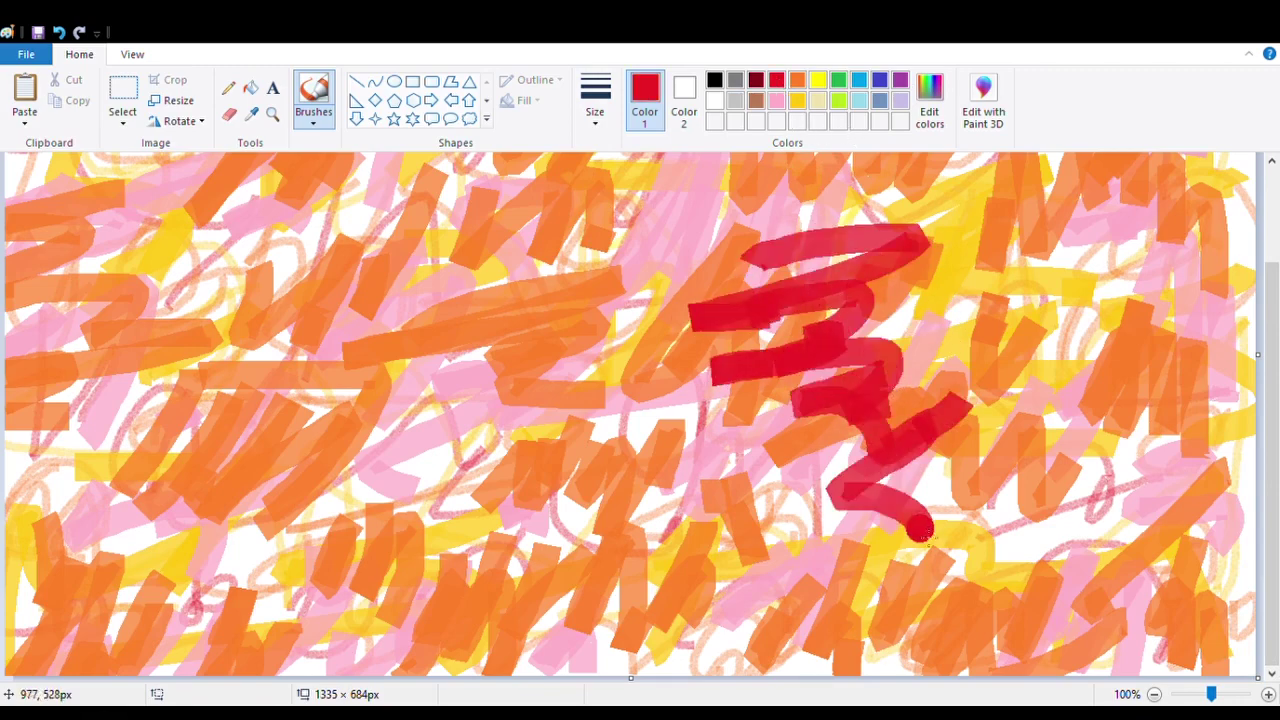
left_click_drag(1268, 470, 1268, 378)
mouse_move(737, 206)
left_mouse_down()
mouse_move(714, 294)
mouse_move(768, 348)
left_mouse_up()
left_click_drag(1270, 400, 1270, 492)
mouse_move(866, 508)
left_mouse_down()
mouse_move(768, 583)
mouse_move(887, 579)
mouse_move(962, 662)
left_mouse_up()
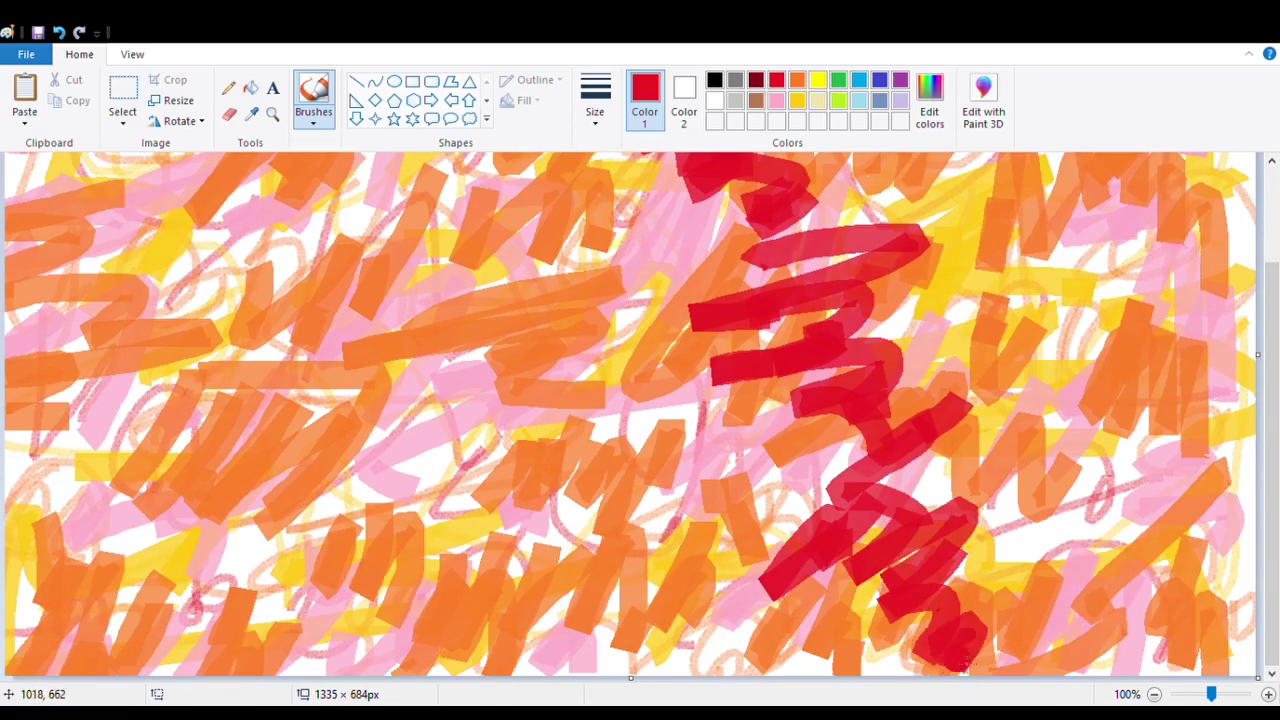
mouse_move(1066, 574)
left_mouse_down()
mouse_move(976, 640)
mouse_move(1004, 660)
left_mouse_up()
left_click_drag(1270, 532, 1270, 464)
mouse_move(160, 262)
left_mouse_down()
mouse_move(189, 216)
mouse_move(126, 362)
mouse_move(231, 397)
mouse_move(227, 489)
mouse_move(296, 519)
mouse_move(325, 558)
left_mouse_up()
mouse_move(470, 430)
left_mouse_down()
mouse_move(480, 476)
mouse_move(436, 398)
mouse_move(490, 557)
left_mouse_up()
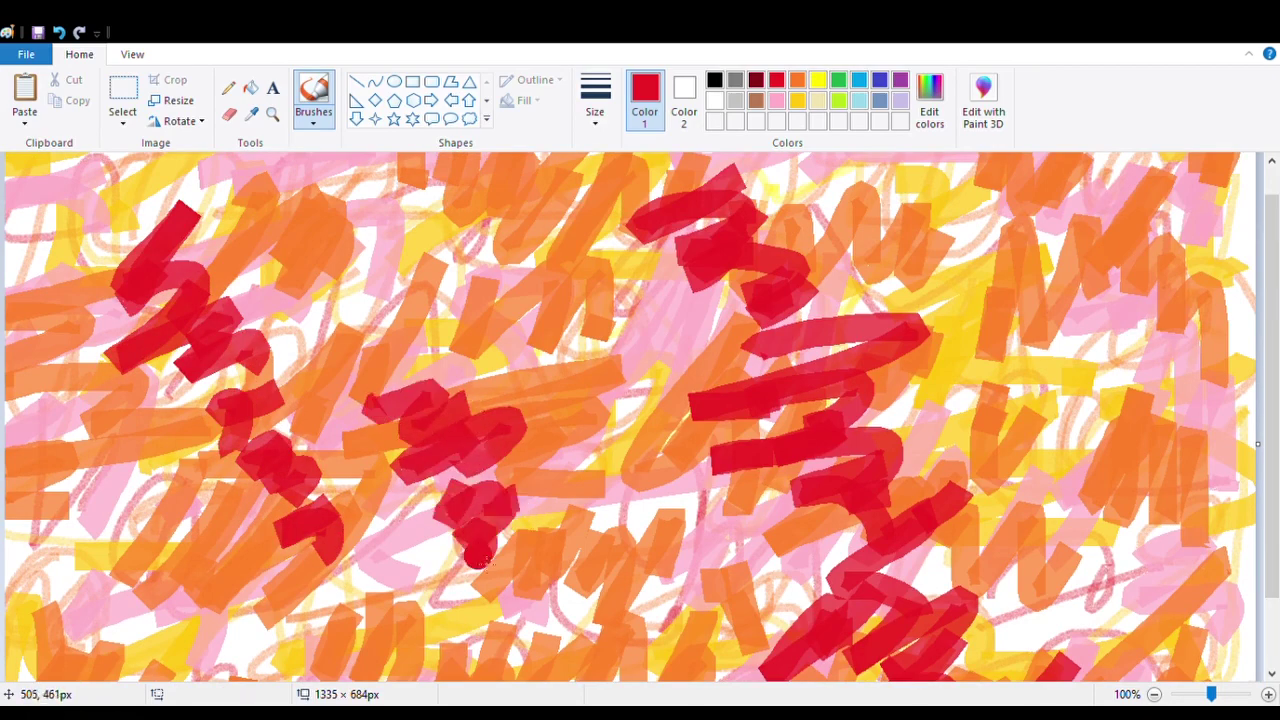
scroll(586, 496, "down", 3)
mouse_move(586, 496)
left_mouse_down()
mouse_move(552, 610)
mouse_move(688, 640)
left_mouse_up()
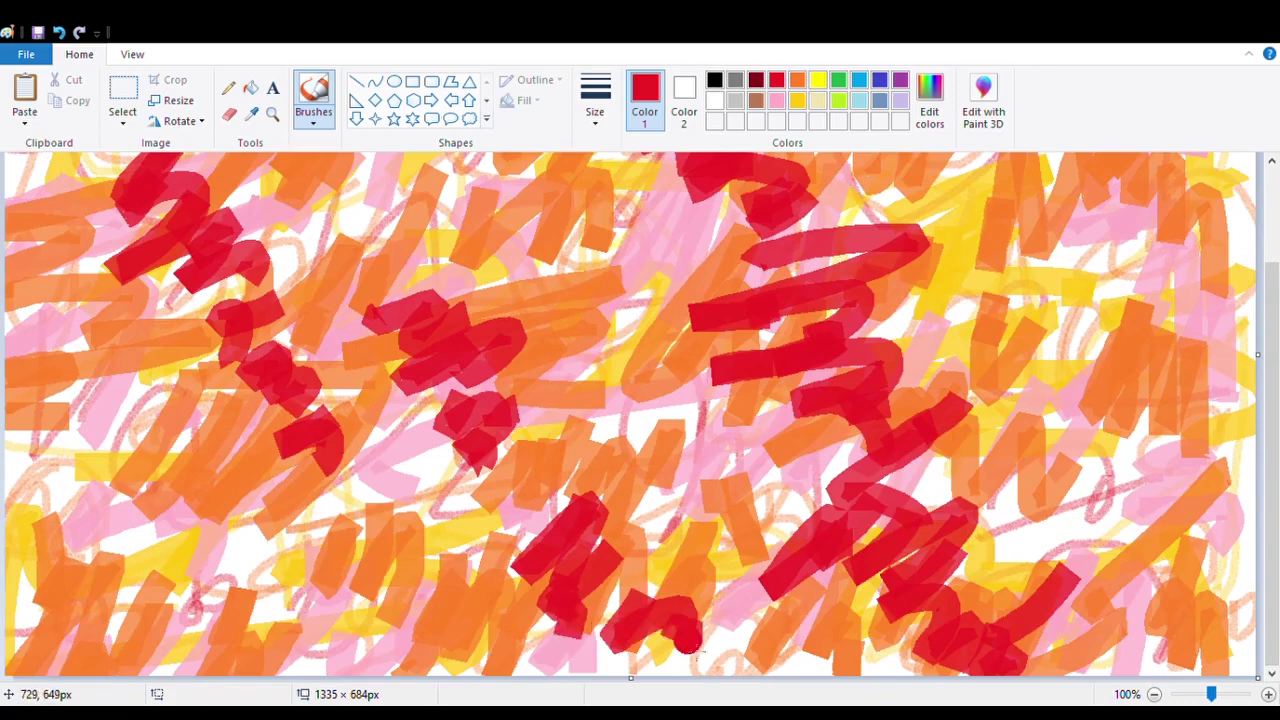
mouse_move(192, 601)
left_mouse_down()
mouse_move(267, 606)
mouse_move(278, 652)
left_mouse_up()
mouse_move(86, 494)
left_mouse_down()
mouse_move(128, 466)
mouse_move(168, 572)
left_mouse_up()
mouse_move(1121, 413)
left_mouse_down()
mouse_move(1104, 454)
mouse_move(1120, 580)
mouse_move(1250, 505)
mouse_move(1248, 472)
left_mouse_up()
left_click_drag(1268, 397, 1268, 300)
mouse_move(1090, 226)
left_mouse_down()
mouse_move(1142, 172)
mouse_move(1150, 262)
left_mouse_up()
mouse_move(1180, 305)
left_mouse_down()
mouse_move(1186, 275)
mouse_move(1256, 284)
left_mouse_up()
mouse_move(962, 238)
left_mouse_down()
mouse_move(839, 281)
mouse_move(921, 312)
left_mouse_up()
mouse_move(388, 266)
left_mouse_down()
mouse_move(430, 222)
mouse_move(447, 335)
mouse_move(455, 322)
left_mouse_up()
left_click_drag(265, 172, 230, 245)
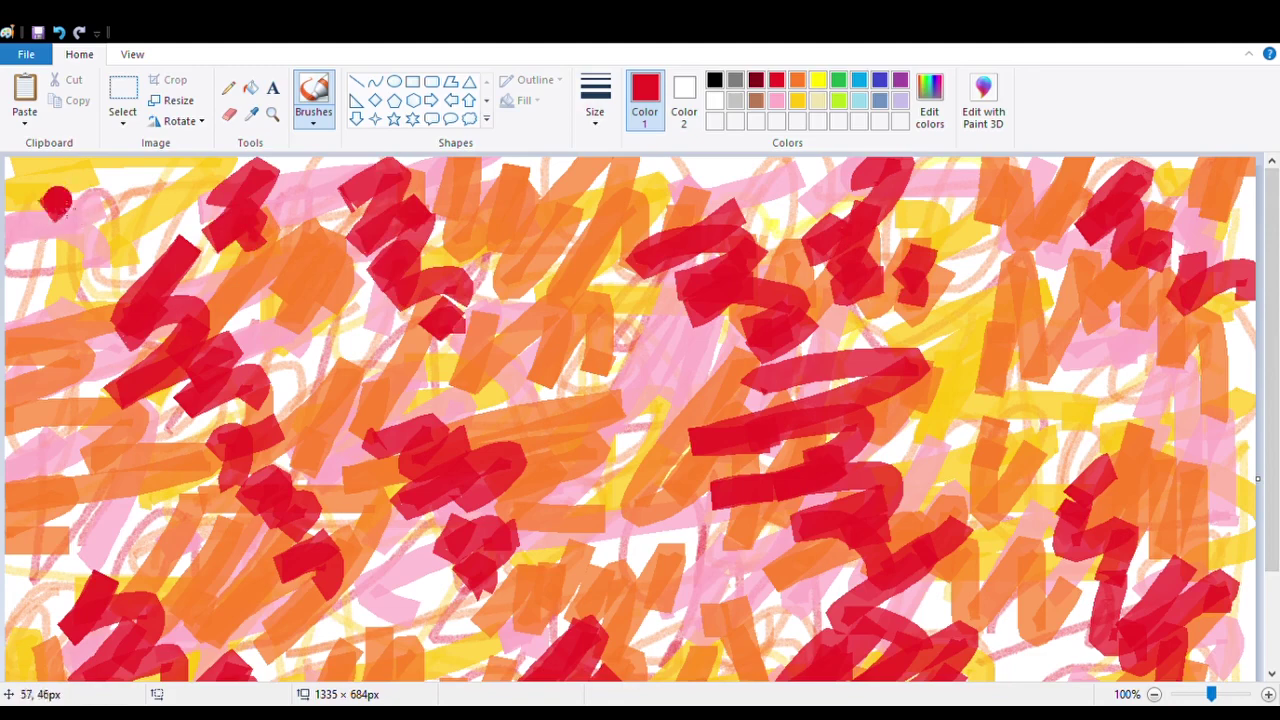
mouse_move(57, 203)
left_mouse_down()
mouse_move(95, 300)
mouse_move(70, 350)
left_mouse_up()
left_click_drag(1266, 370, 1266, 464)
mouse_move(662, 234)
left_mouse_down()
mouse_move(632, 291)
mouse_move(640, 335)
left_mouse_up()
mouse_move(55, 400)
left_mouse_down()
mouse_move(140, 395)
mouse_move(160, 430)
left_mouse_up()
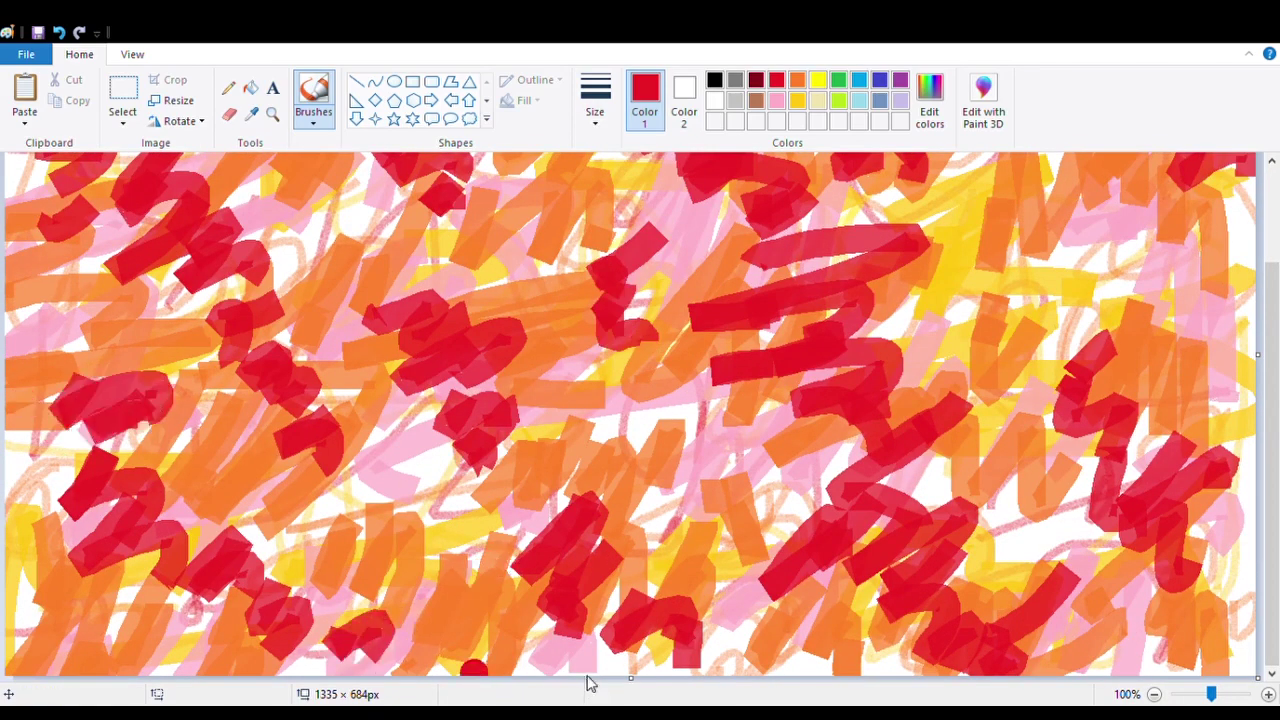
left_click_drag(1268, 464, 1268, 370)
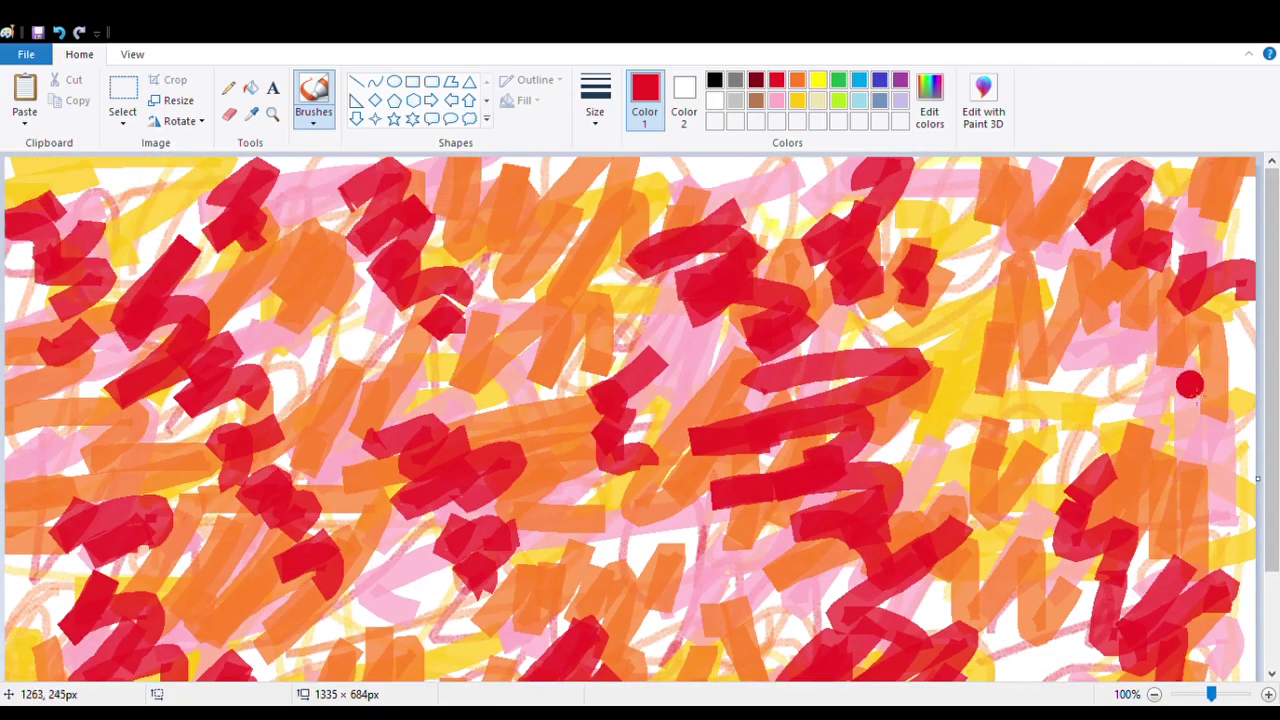
left_click_drag(1189, 380, 1215, 410)
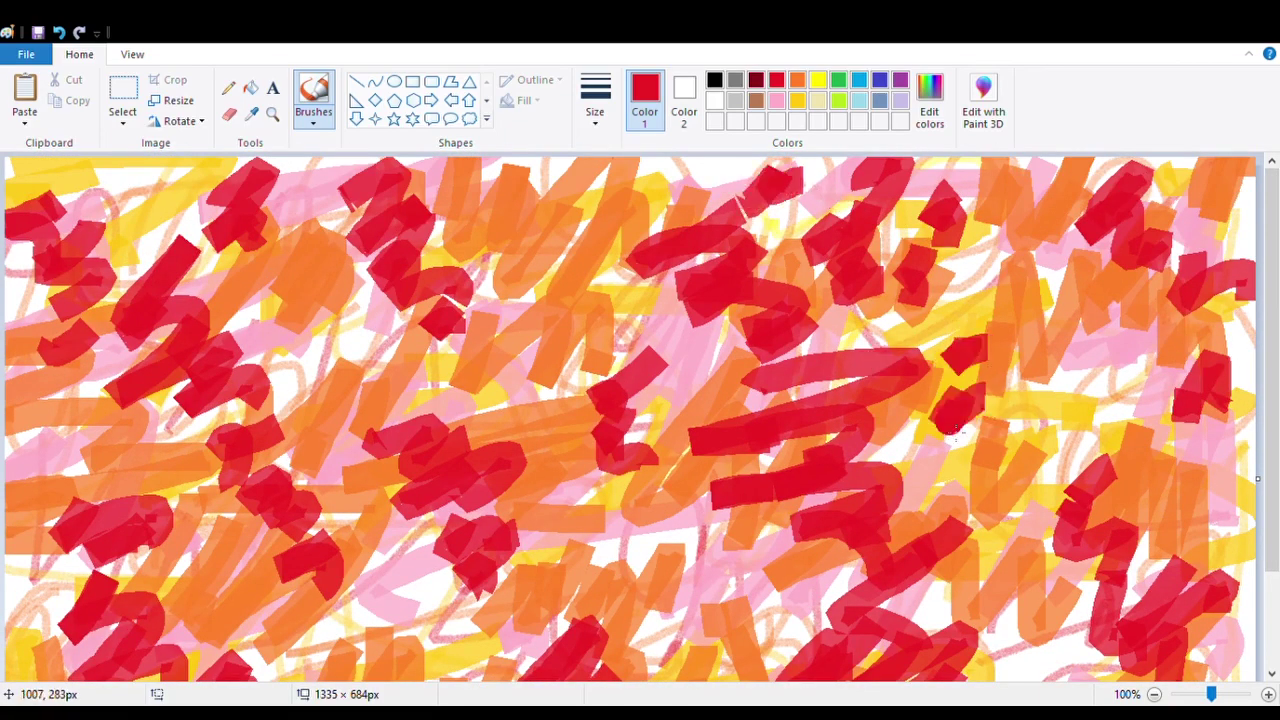
left_click_drag(1040, 414, 1120, 395)
left_click_drag(490, 398, 540, 378)
left_click_drag(1271, 402, 1271, 496)
left_click_drag(1232, 512, 1250, 532)
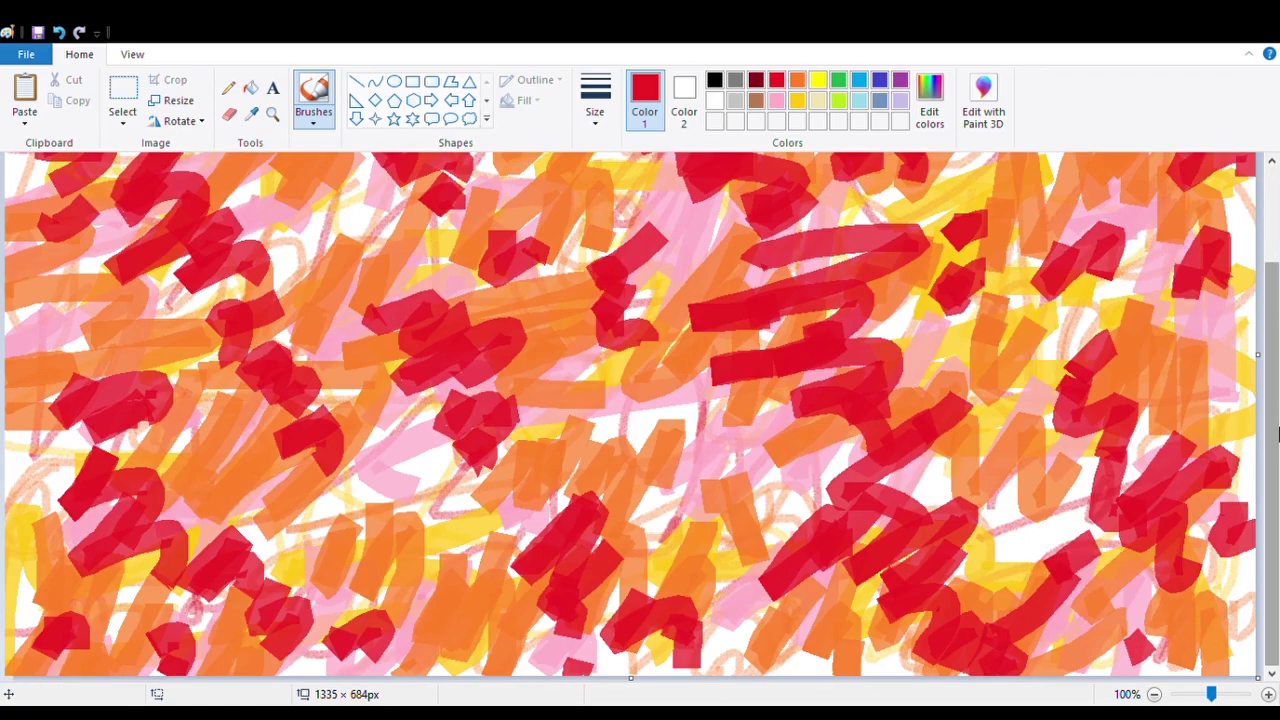
left_click_drag(1268, 464, 1268, 370)
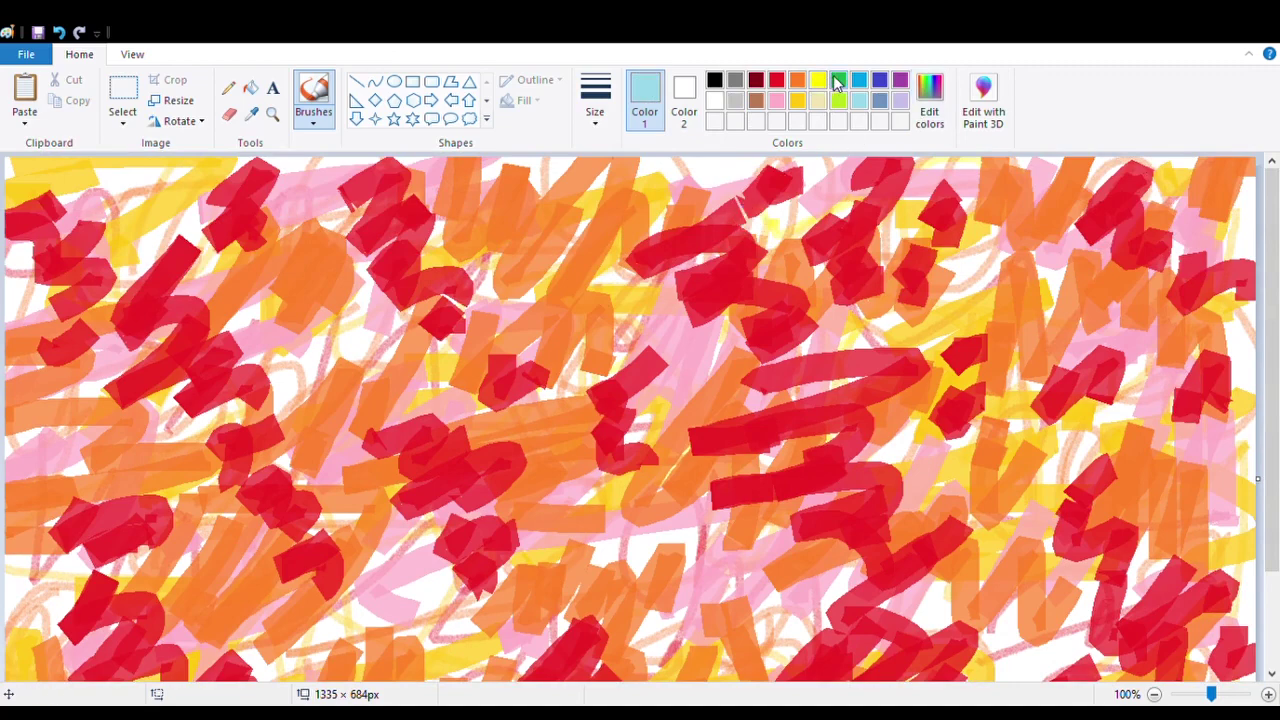
Switch the brush colour to green and paint wide looping strokes down the canvas slightly left of centre, from the upper to the bottom edge
mouse_move(578, 258)
left_mouse_down()
mouse_move(591, 324)
mouse_move(465, 210)
mouse_move(581, 168)
left_mouse_up()
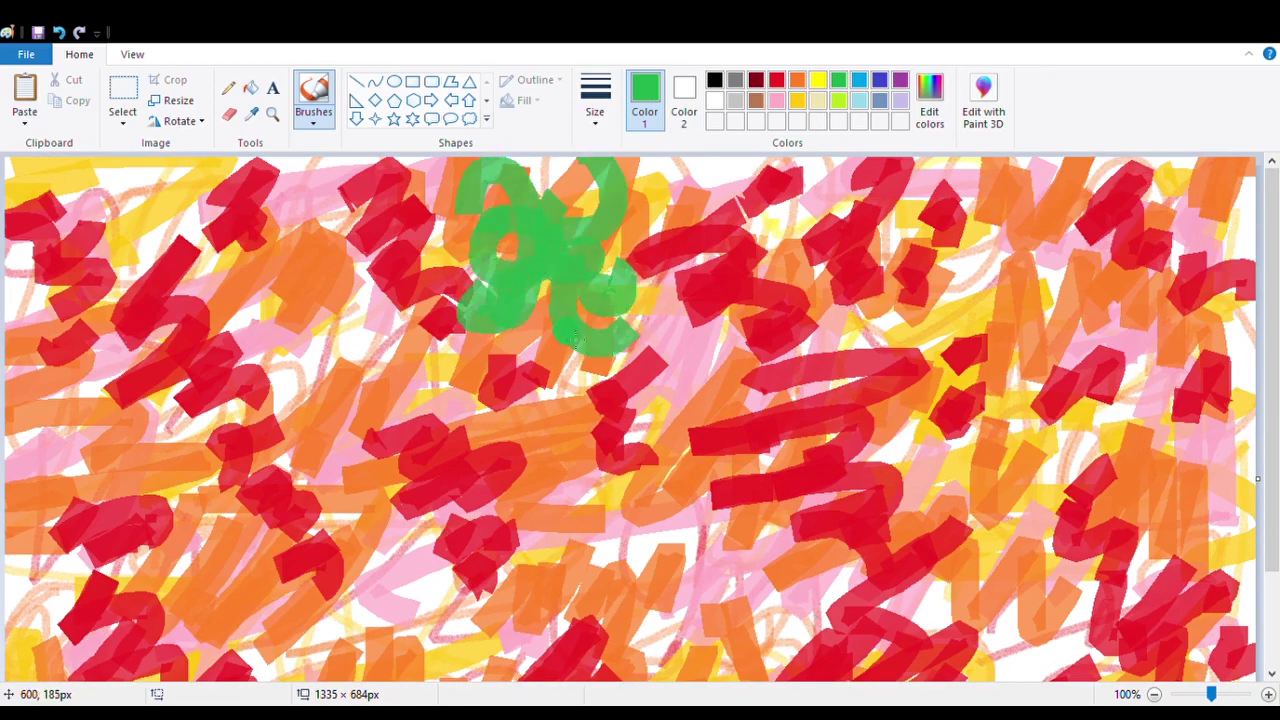
left_click_drag(574, 338, 625, 365)
mouse_move(630, 410)
left_mouse_down()
mouse_move(605, 432)
mouse_move(610, 490)
left_mouse_up()
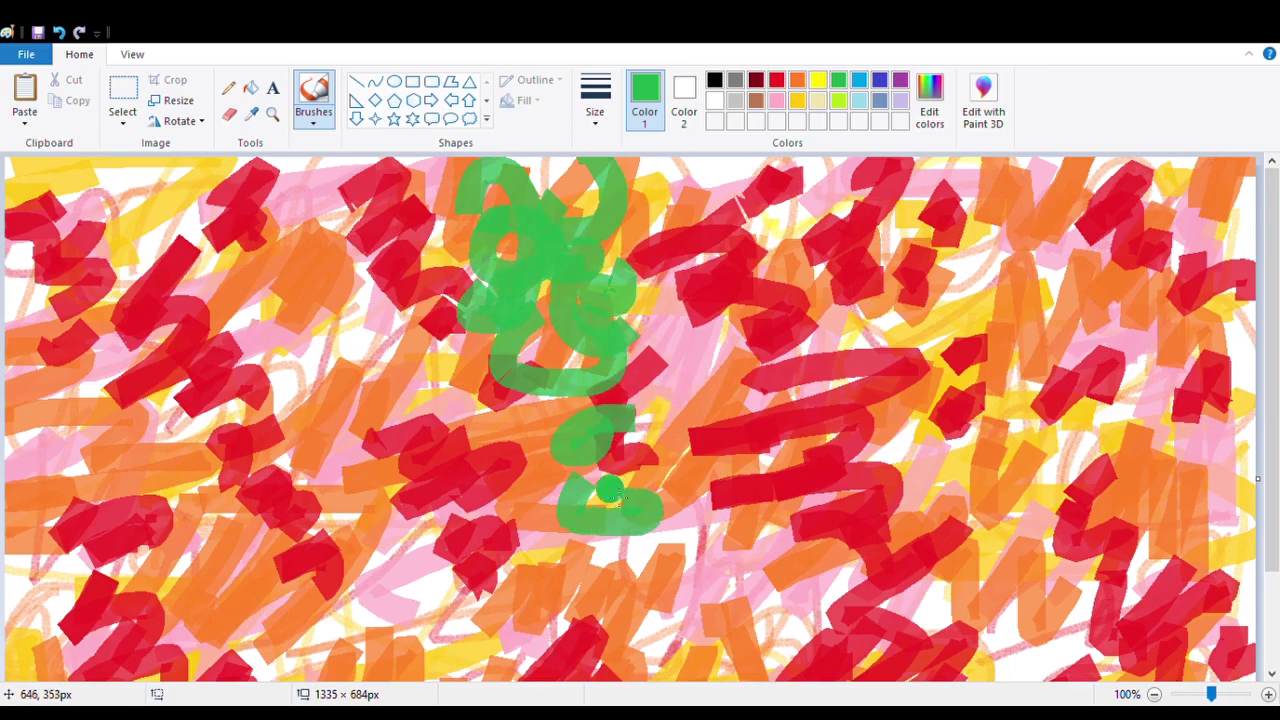
left_click_drag(566, 370, 570, 410)
scroll(583, 523, "down", 3)
mouse_move(583, 523)
left_mouse_down()
mouse_move(566, 504)
mouse_move(735, 570)
mouse_move(564, 650)
left_mouse_up()
left_click_drag(1272, 420, 1272, 440)
mouse_move(724, 612)
left_mouse_down()
mouse_move(604, 666)
mouse_move(740, 642)
left_mouse_up()
Paint wide, angular green strokes down the canvas just right of centre, from the upper edge to the bottom edge
scroll(640, 420, "up", 3)
mouse_move(738, 185)
left_mouse_down()
mouse_move(728, 168)
mouse_move(740, 192)
mouse_move(790, 175)
mouse_move(826, 227)
mouse_move(906, 224)
mouse_move(834, 415)
mouse_move(725, 352)
mouse_move(881, 421)
left_mouse_up()
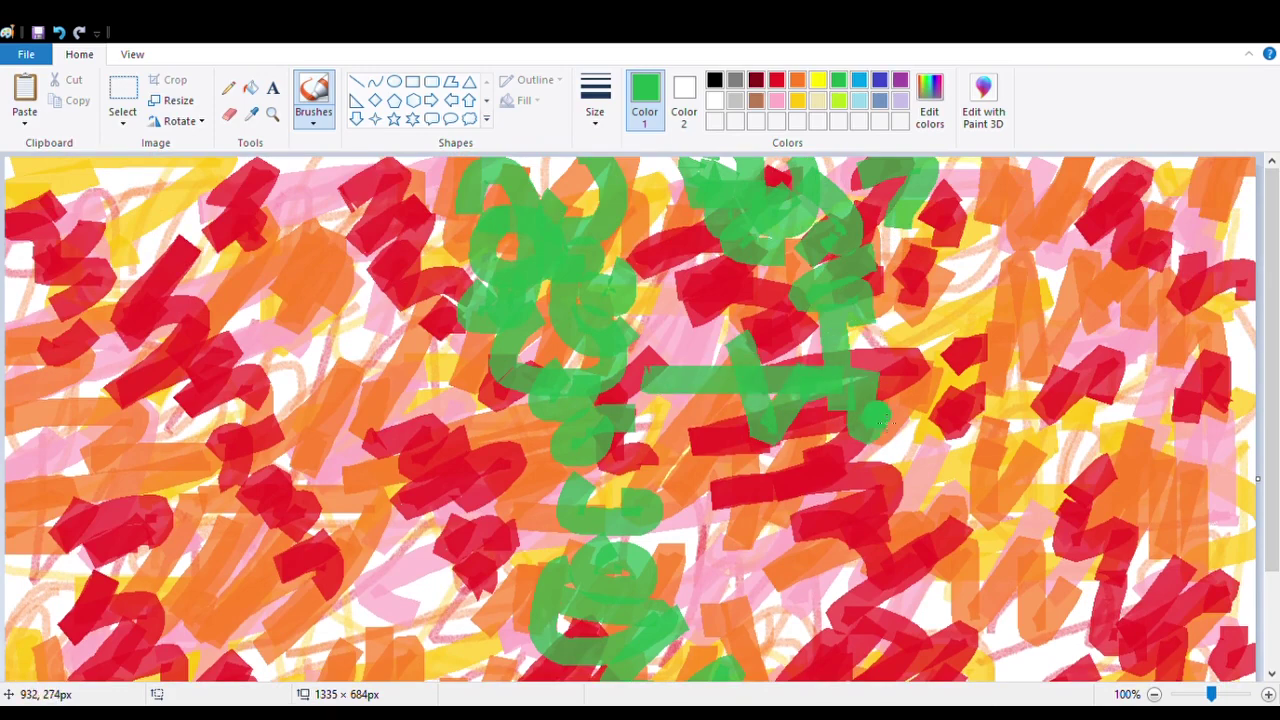
left_click_drag(826, 274, 797, 309)
mouse_move(820, 478)
left_mouse_down()
mouse_move(762, 491)
mouse_move(808, 515)
mouse_move(797, 570)
left_mouse_up()
left_click_drag(1271, 450, 1271, 550)
left_click_drag(734, 564, 778, 540)
mouse_move(784, 465)
left_mouse_down()
mouse_move(840, 598)
mouse_move(842, 640)
left_mouse_up()
scroll(905, 660, "up", 2)
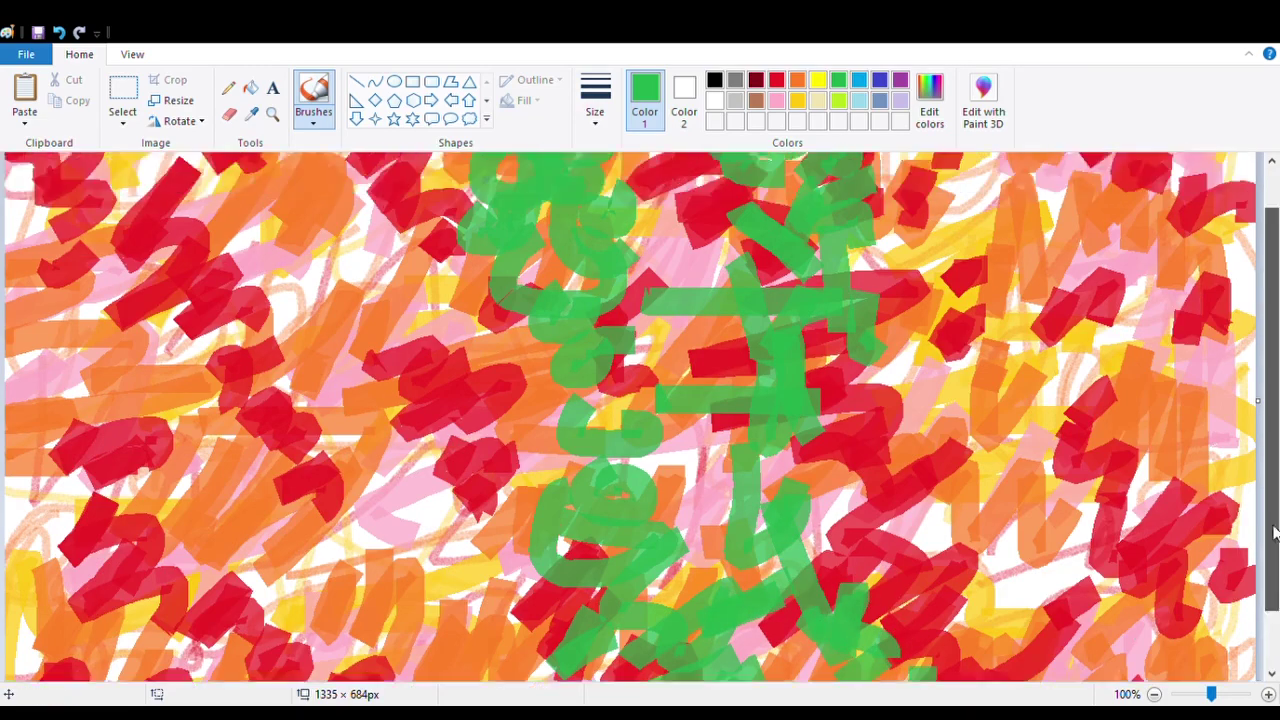
Paint a winding band of green strokes down the left-centre of the canvas and along into the lower-left area
left_click_drag(460, 312, 420, 368)
left_click_drag(367, 267, 363, 297)
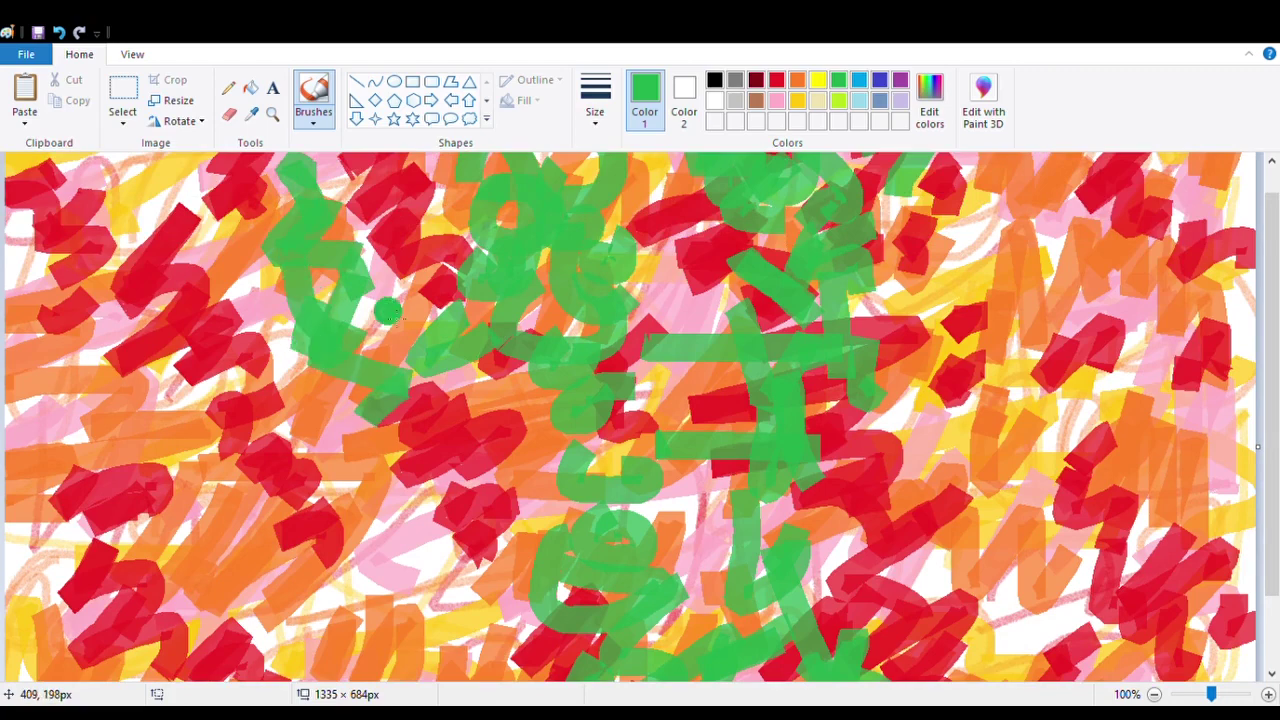
mouse_move(392, 492)
left_mouse_down()
mouse_move(365, 585)
mouse_move(490, 604)
left_mouse_up()
scroll(455, 661, "down", 2)
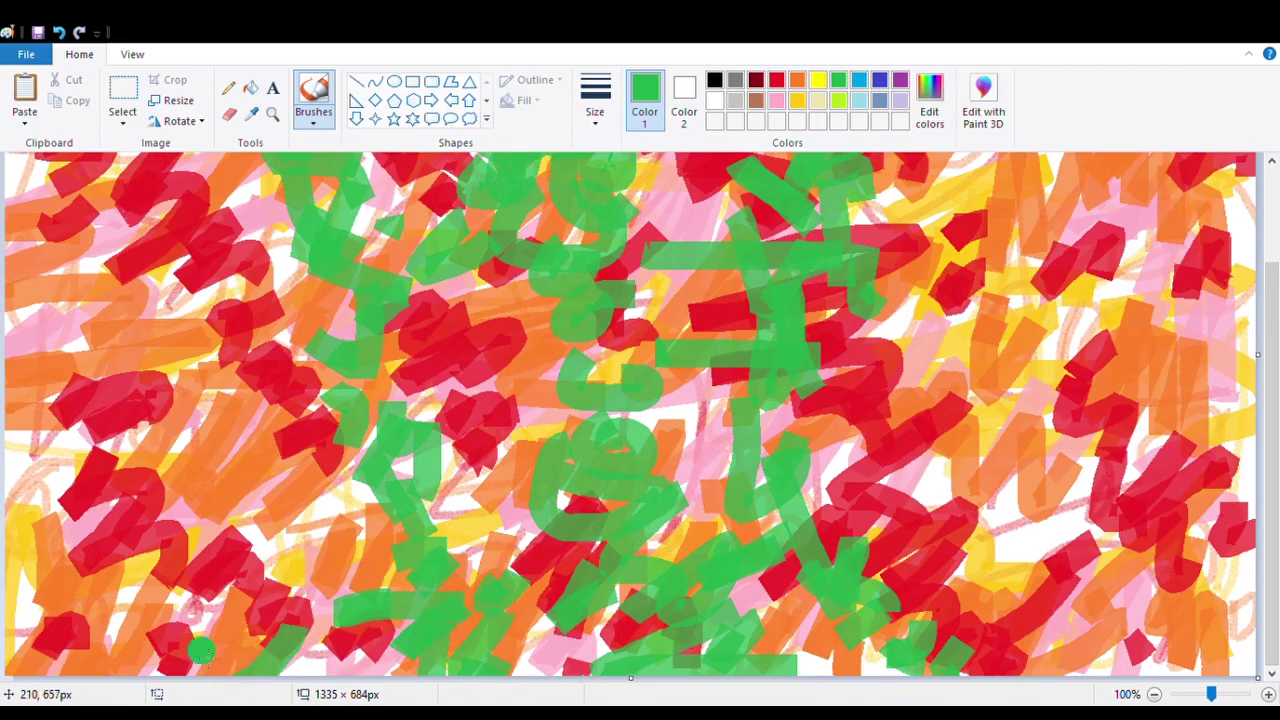
left_click_drag(201, 651, 255, 463)
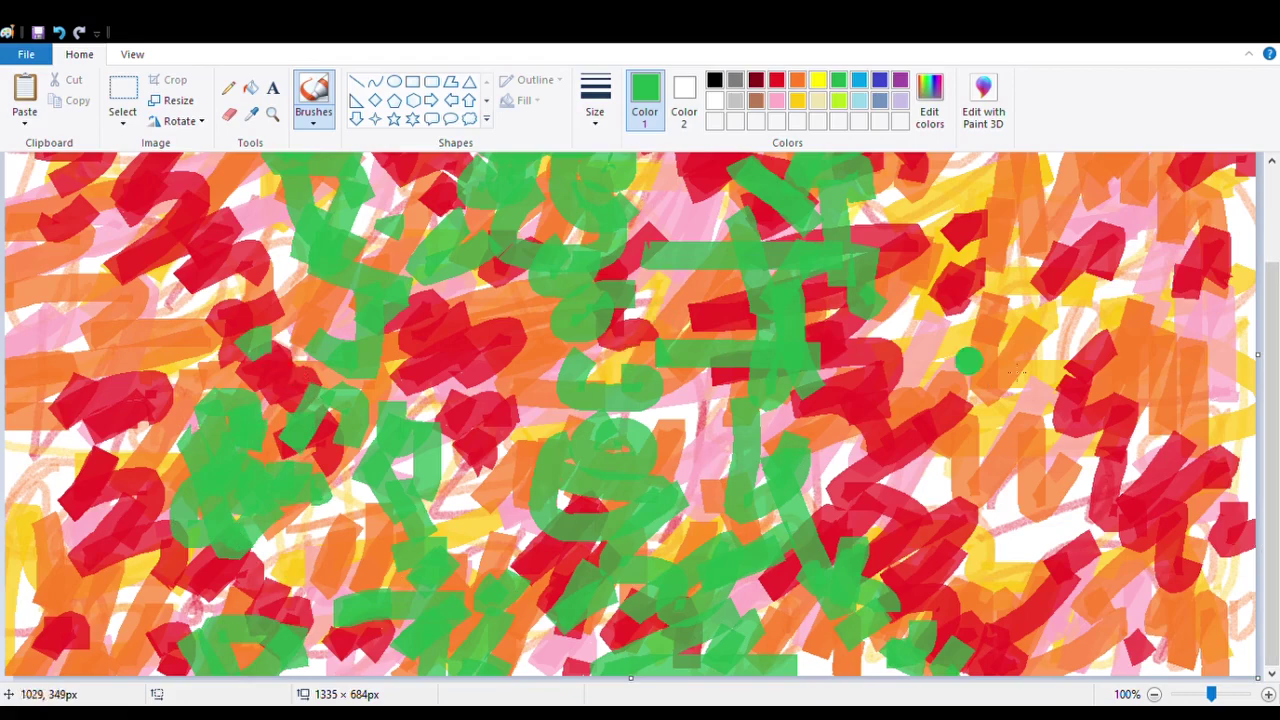
Cover the left third of the canvas with overlapping green strokes, including the left edge and the lower-left corner
scroll(465, 463, "up", 3)
mouse_move(290, 410)
left_mouse_down()
mouse_move(262, 505)
mouse_move(219, 440)
mouse_move(227, 300)
mouse_move(150, 195)
mouse_move(182, 158)
left_mouse_up()
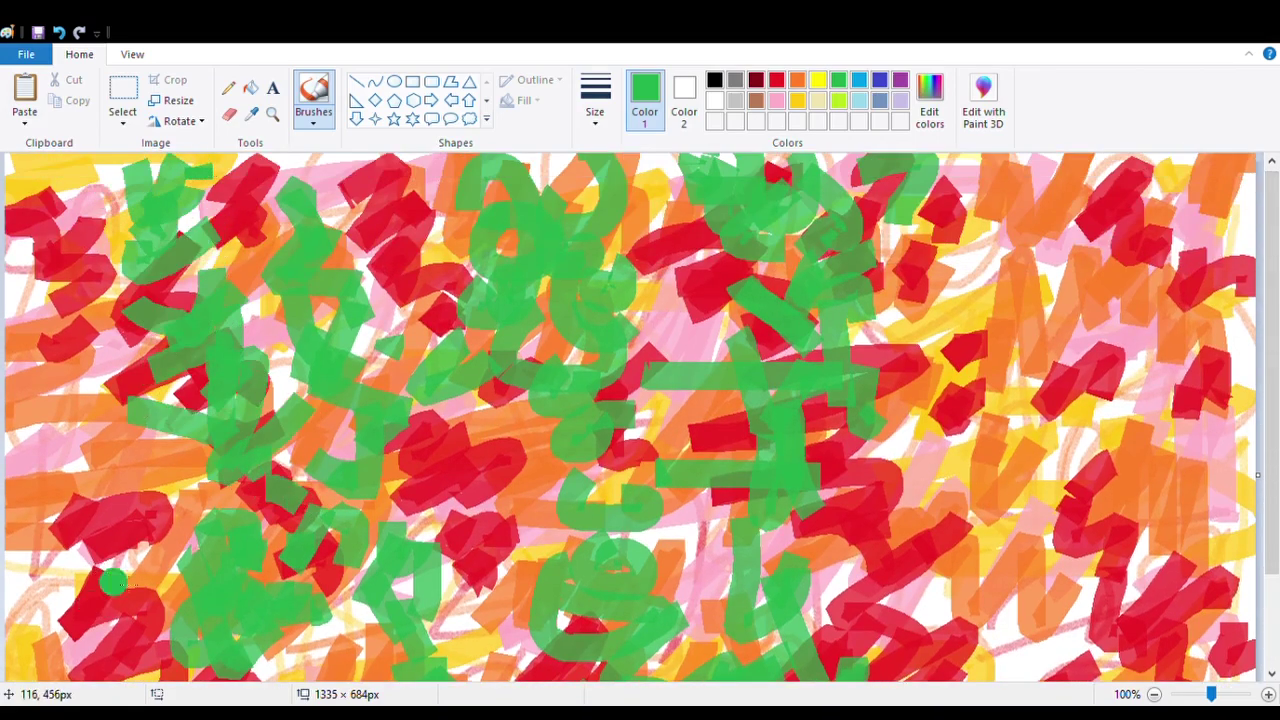
left_click_drag(10, 336, 105, 384)
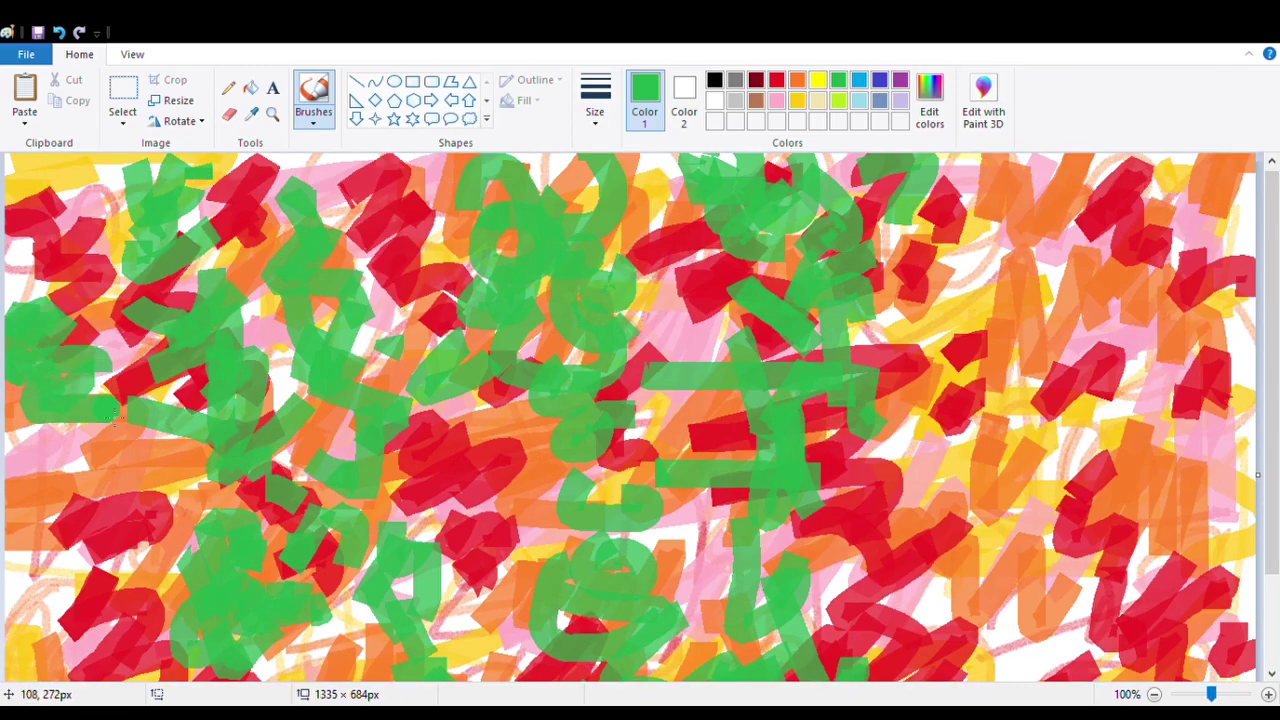
left_click_drag(40, 448, 20, 448)
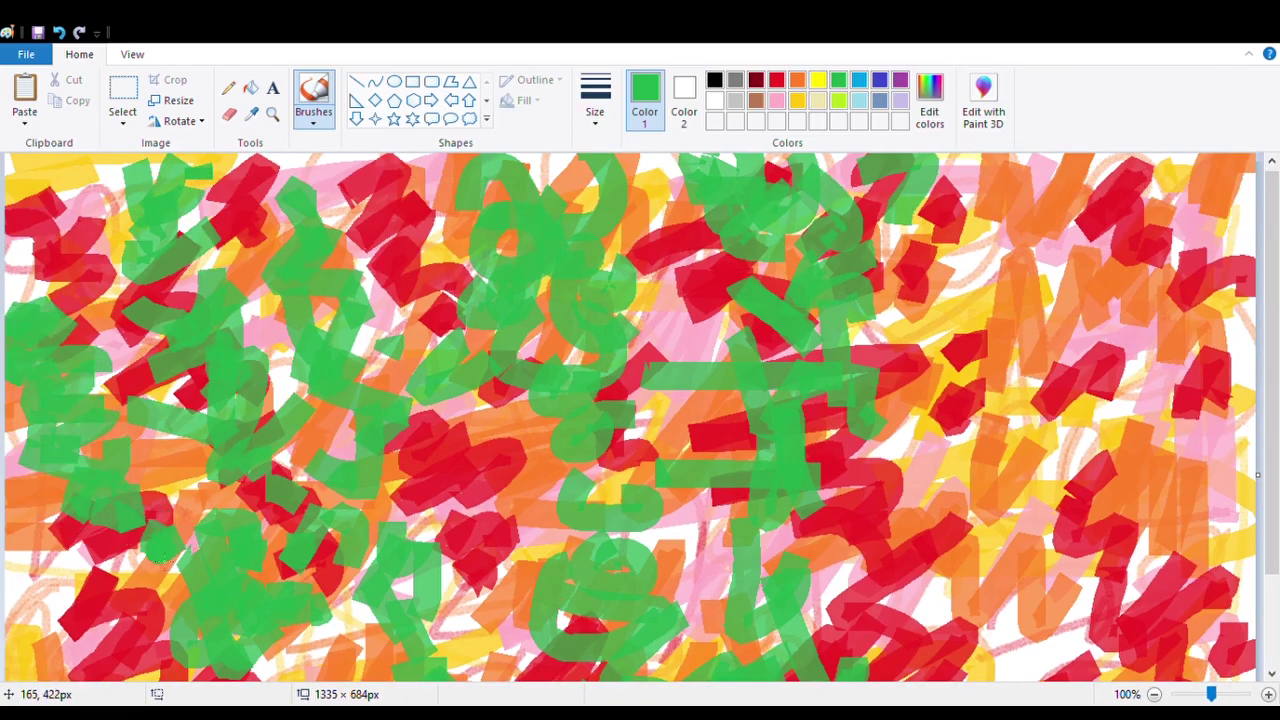
scroll(83, 543, "down", 3)
mouse_move(127, 530)
left_mouse_down()
mouse_move(34, 594)
mouse_move(64, 631)
mouse_move(160, 600)
mouse_move(84, 643)
mouse_move(149, 641)
mouse_move(120, 647)
mouse_move(150, 663)
left_mouse_up()
left_click_drag(46, 484, 28, 438)
Fill the gaps in the upper-left corner and left-centre of the canvas with shorter green strokes
left_click_drag(1272, 356, 1272, 256)
mouse_move(20, 164)
left_mouse_down()
mouse_move(80, 175)
mouse_move(58, 211)
left_mouse_up()
mouse_move(214, 200)
left_mouse_down()
mouse_move(298, 214)
mouse_move(298, 186)
mouse_move(322, 211)
mouse_move(434, 232)
mouse_move(378, 165)
mouse_move(404, 243)
left_mouse_up()
mouse_move(455, 283)
left_mouse_down()
mouse_move(400, 327)
mouse_move(425, 348)
left_mouse_up()
left_click_drag(1271, 302, 1271, 398)
mouse_move(475, 455)
left_mouse_down()
mouse_move(419, 337)
mouse_move(454, 365)
mouse_move(459, 352)
mouse_move(422, 342)
mouse_move(452, 430)
mouse_move(498, 454)
mouse_move(483, 518)
left_mouse_up()
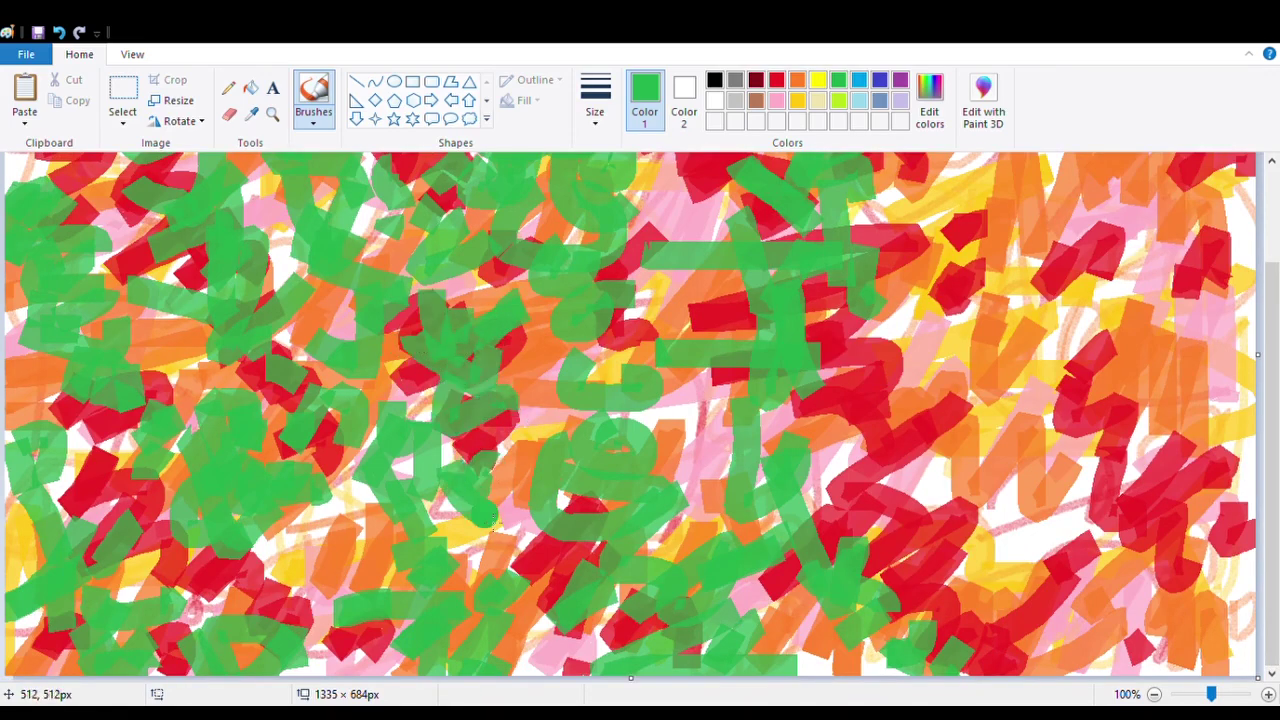
Scatter short green strokes over the red and orange areas right of centre, from the upper edge to the bottom
scroll(540, 560, "up", 3)
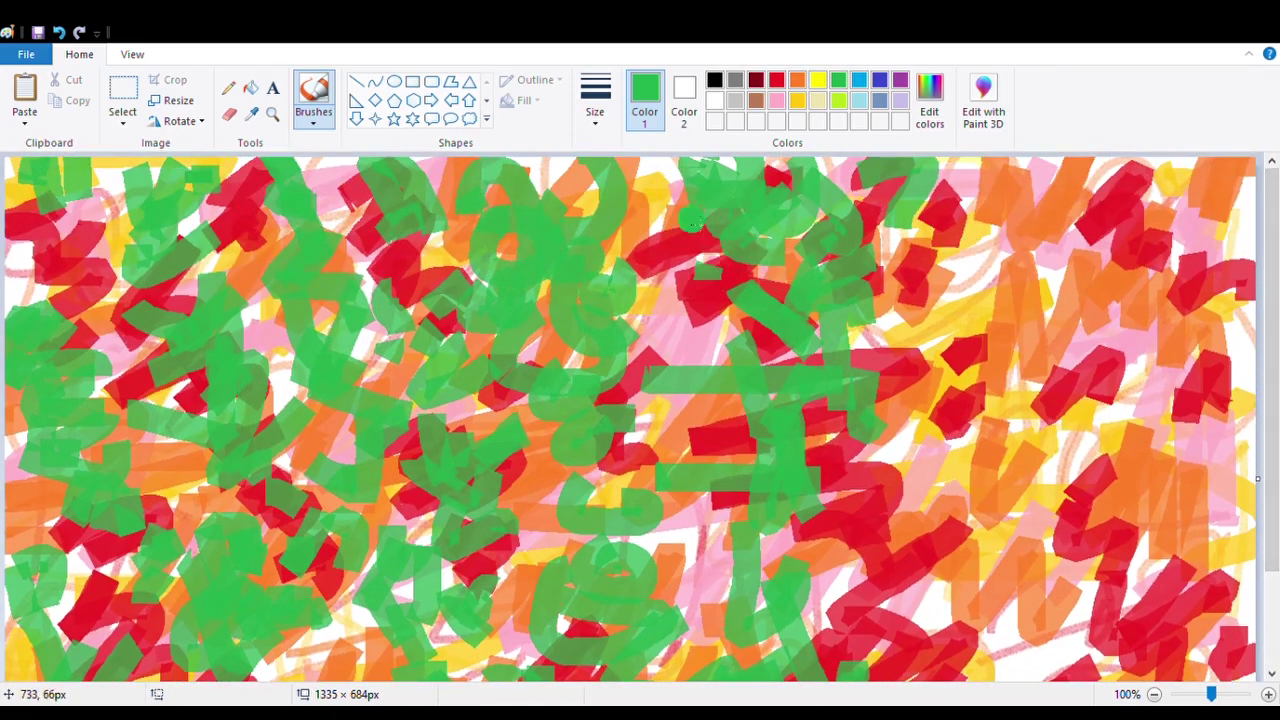
mouse_move(921, 217)
left_mouse_down()
mouse_move(974, 222)
mouse_move(992, 320)
mouse_move(957, 318)
mouse_move(999, 338)
mouse_move(979, 350)
mouse_move(952, 418)
mouse_move(927, 410)
mouse_move(945, 472)
left_mouse_up()
left_click_drag(1271, 400, 1271, 490)
mouse_move(988, 325)
left_mouse_down()
mouse_move(995, 402)
mouse_move(1016, 349)
mouse_move(1030, 425)
mouse_move(1098, 500)
mouse_move(1030, 555)
mouse_move(1028, 605)
left_mouse_up()
mouse_move(925, 545)
left_mouse_down()
mouse_move(880, 490)
mouse_move(884, 406)
mouse_move(880, 445)
mouse_move(912, 411)
left_mouse_up()
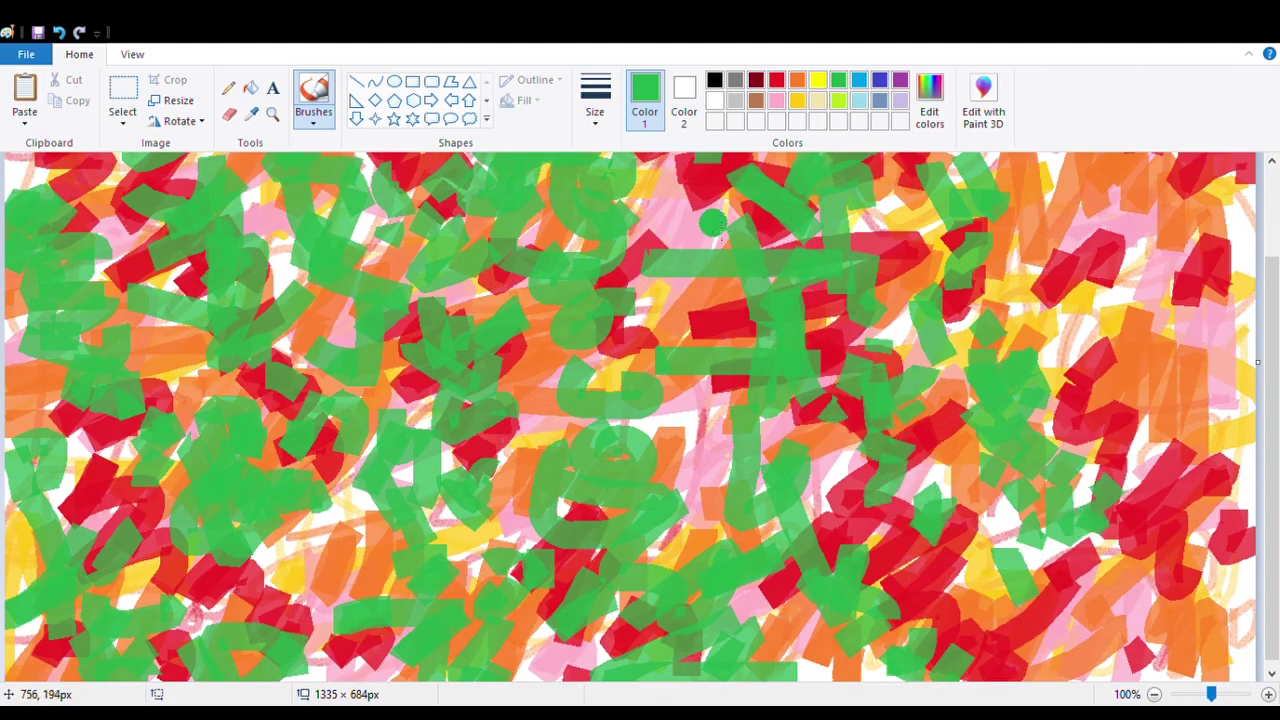
left_click_drag(911, 527, 903, 572)
mouse_move(989, 543)
left_mouse_down()
mouse_move(936, 588)
mouse_move(964, 592)
mouse_move(932, 607)
mouse_move(990, 668)
left_mouse_up()
left_click_drag(1271, 655, 1271, 662)
Add small green dabs in the lower-right area and thicken the green cluster above it
left_click_drag(1055, 603, 1075, 626)
left_click_drag(1098, 556, 1050, 588)
left_click_drag(1131, 606, 1120, 620)
mouse_move(1067, 645)
left_mouse_down()
mouse_move(1132, 650)
mouse_move(1124, 621)
left_mouse_up()
left_click_drag(1040, 305, 1030, 345)
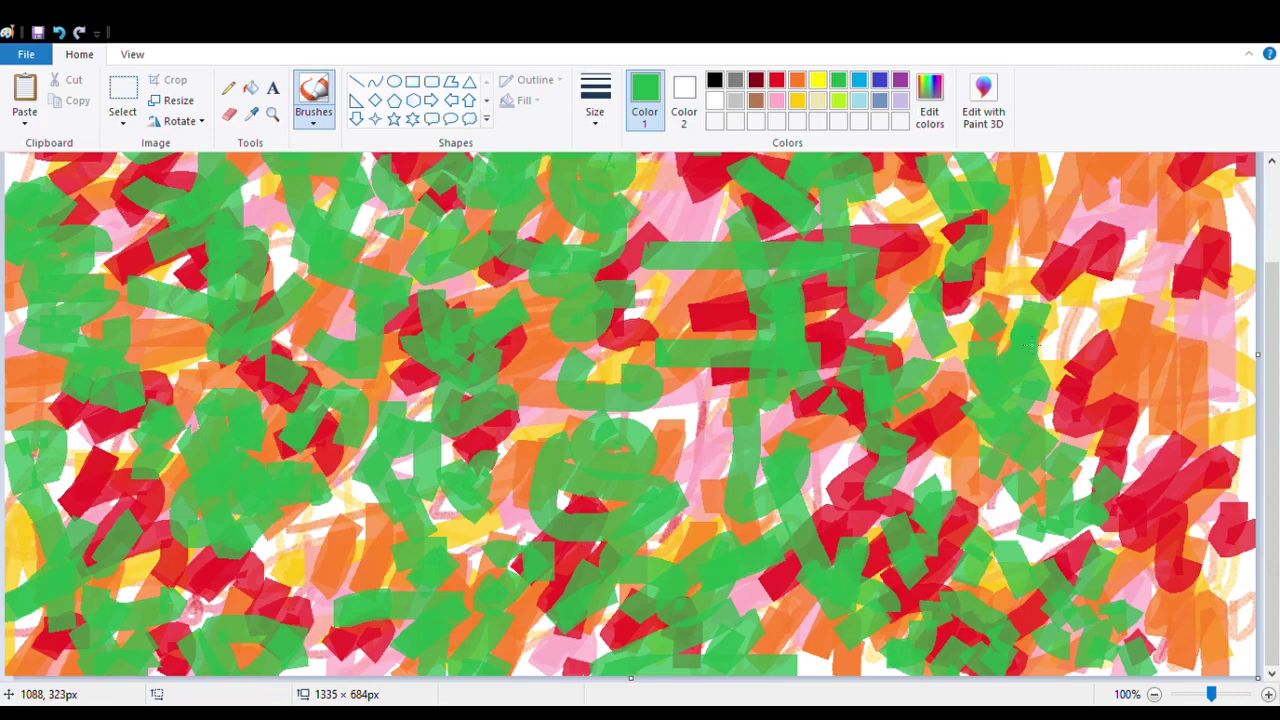
Paint short green strokes across the upper-right area and fill in the green patch near the upper centre
left_click_drag(1271, 290, 1271, 196)
left_click_drag(1042, 350, 1025, 388)
left_click_drag(1080, 320, 1020, 284)
mouse_move(1042, 198)
left_mouse_down()
mouse_move(1016, 220)
mouse_move(1069, 212)
mouse_move(1063, 390)
mouse_move(1092, 304)
left_mouse_up()
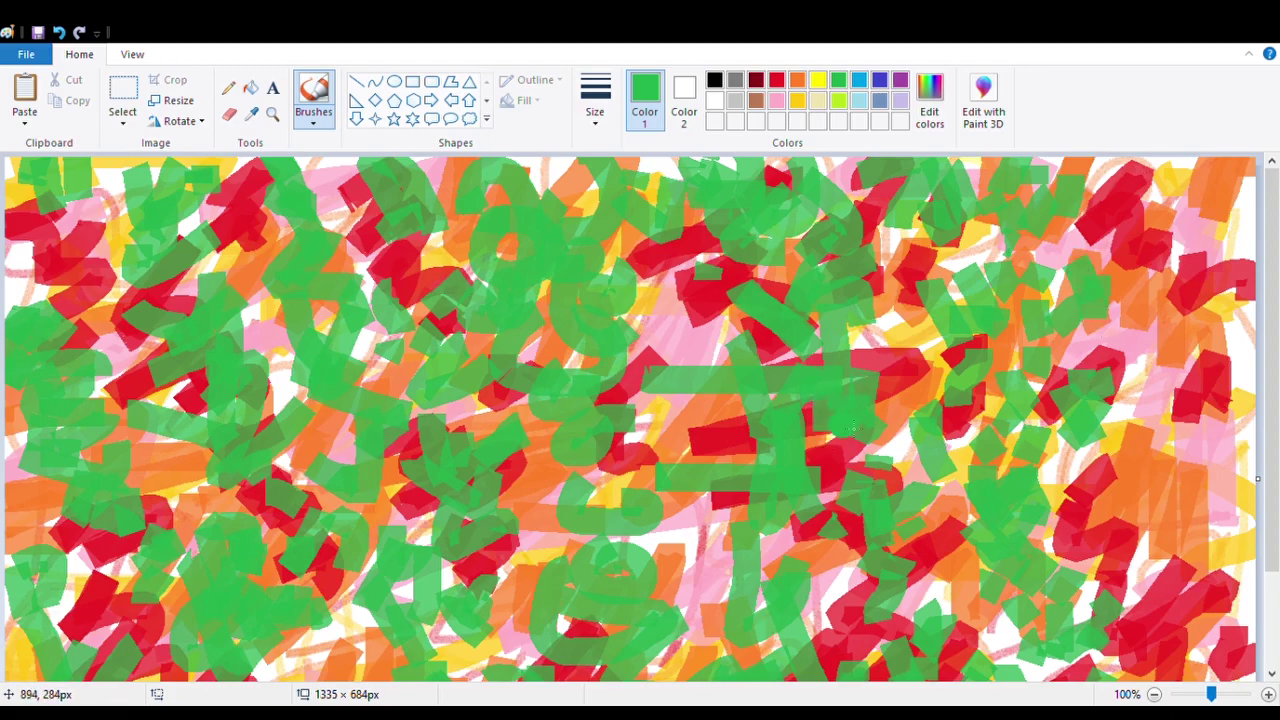
mouse_move(1125, 260)
left_mouse_down()
mouse_move(1103, 201)
mouse_move(1138, 194)
left_mouse_up()
left_click_drag(575, 323, 634, 340)
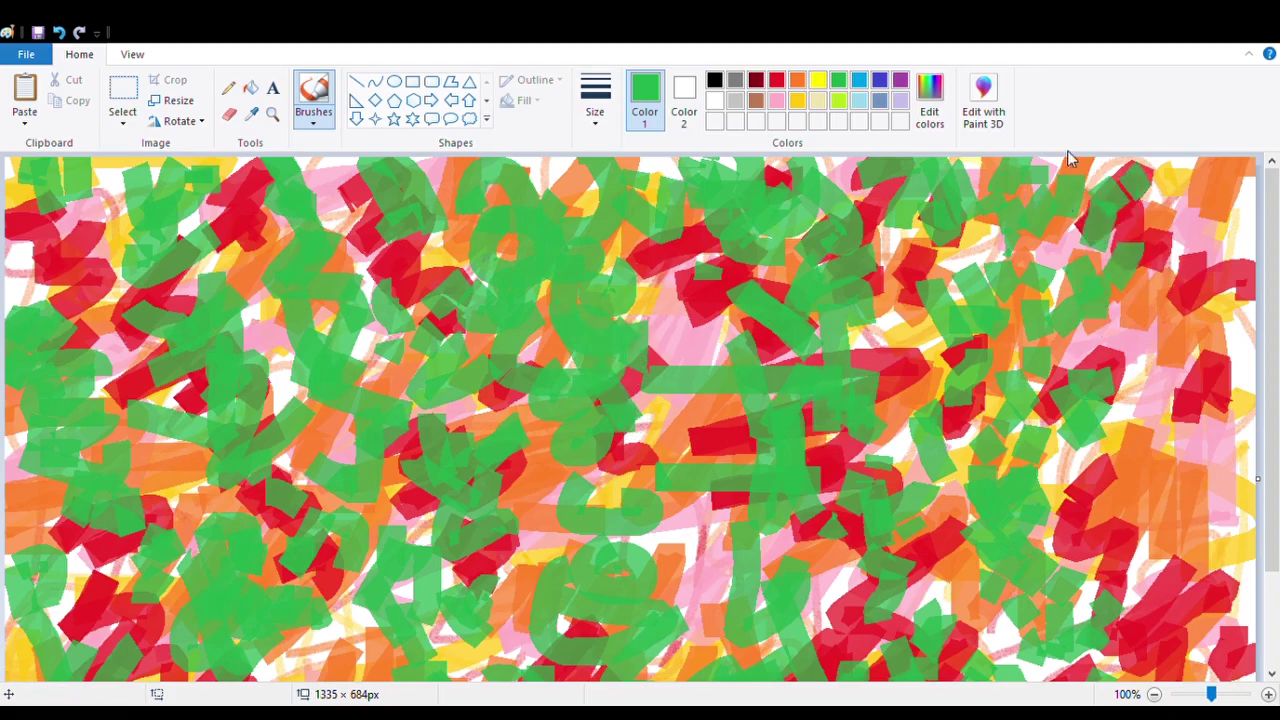
Extend the short green strokes along the right edge of the canvas, from the upper-right to the lower-right corner
mouse_move(1123, 196)
left_mouse_down()
mouse_move(1154, 265)
mouse_move(1163, 373)
mouse_move(1151, 358)
mouse_move(1136, 406)
mouse_move(1145, 508)
mouse_move(1224, 510)
mouse_move(1197, 592)
mouse_move(1234, 632)
mouse_move(1170, 660)
left_mouse_up()
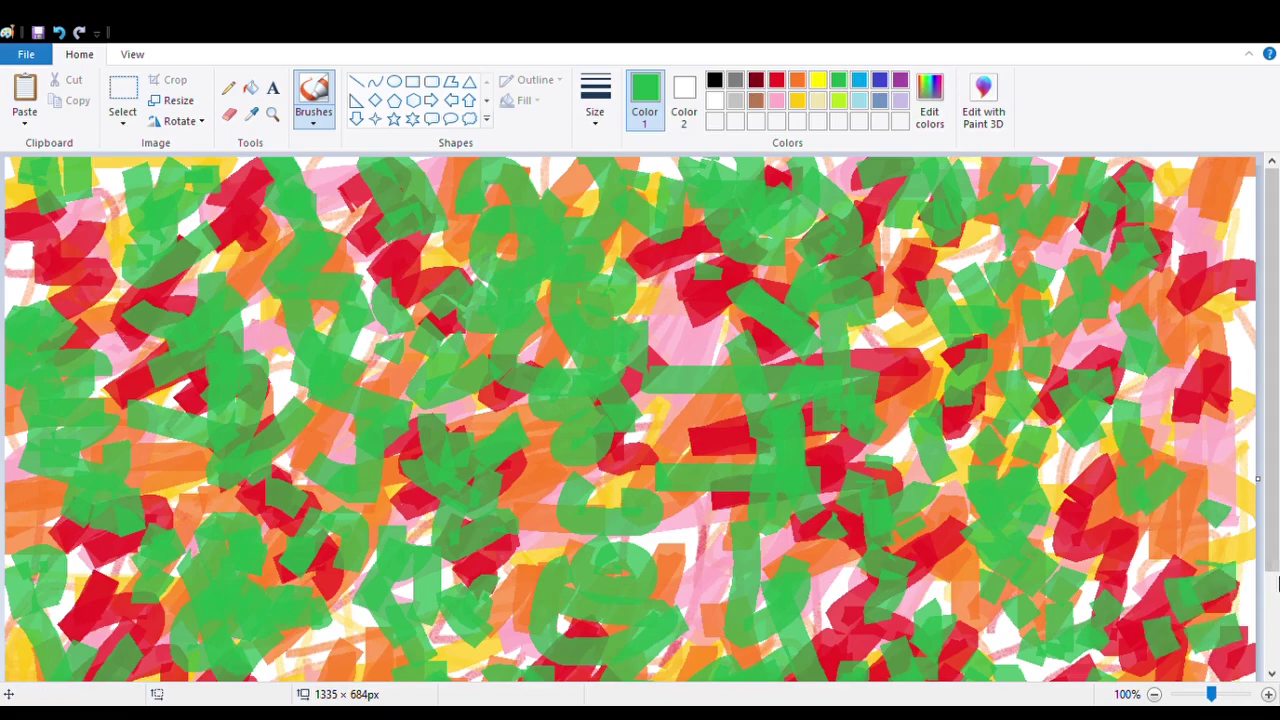
scroll(1277, 583, "down", 3)
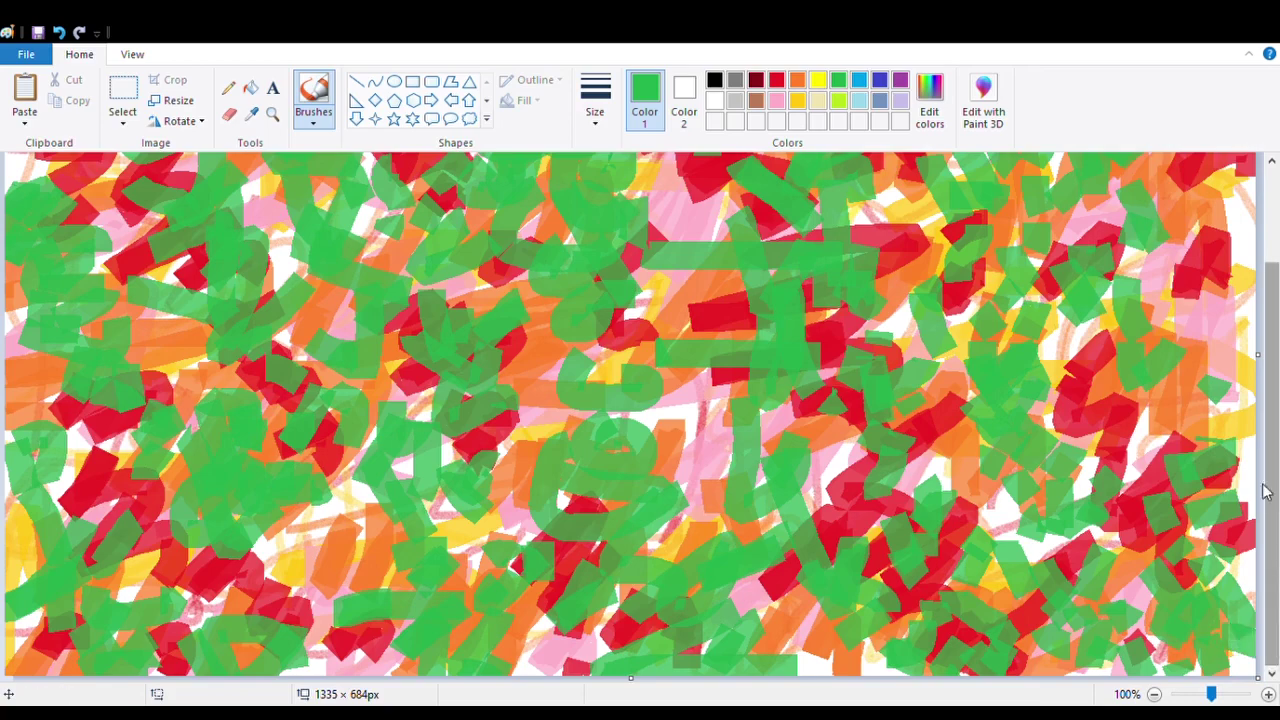
scroll(1246, 450, "up", 1)
mouse_move(1236, 362)
left_mouse_down()
mouse_move(1215, 390)
mouse_move(1212, 432)
left_mouse_up()
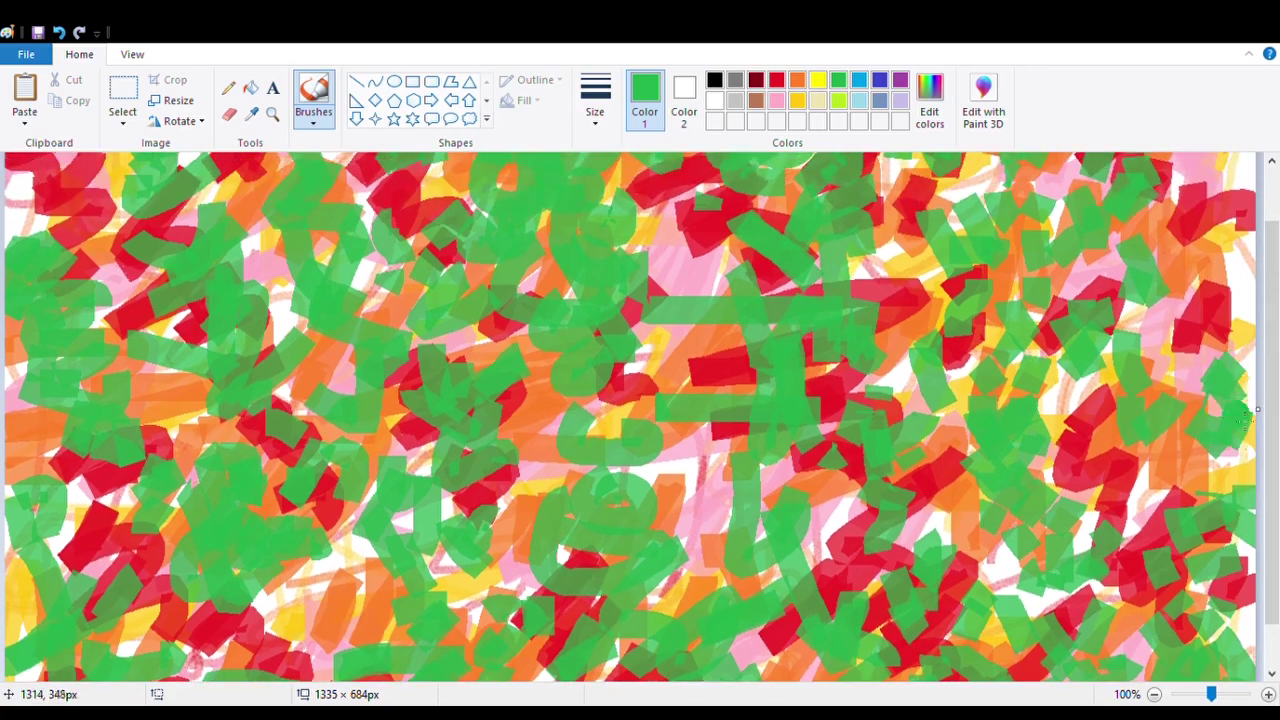
scroll(1250, 420, "up", 1)
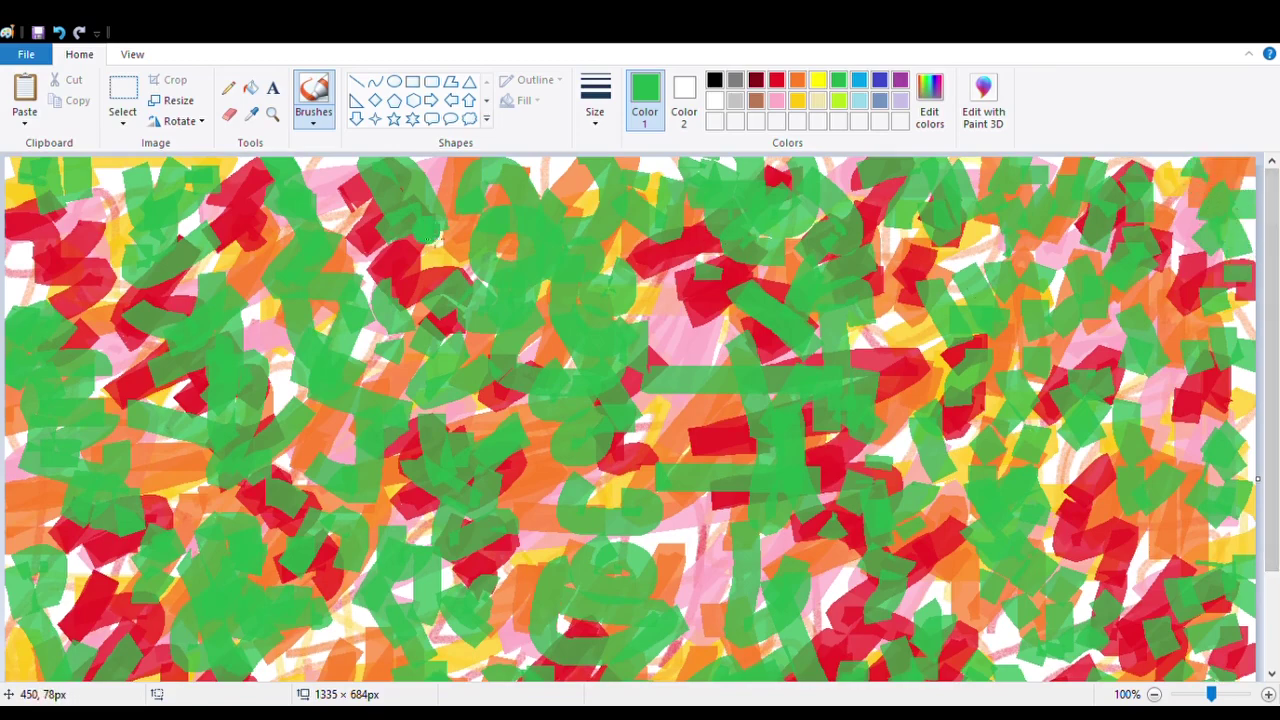
Switch the brush colour to light blue and paint a column of rounded blobs in the left part of the canvas
left_click(89, 219)
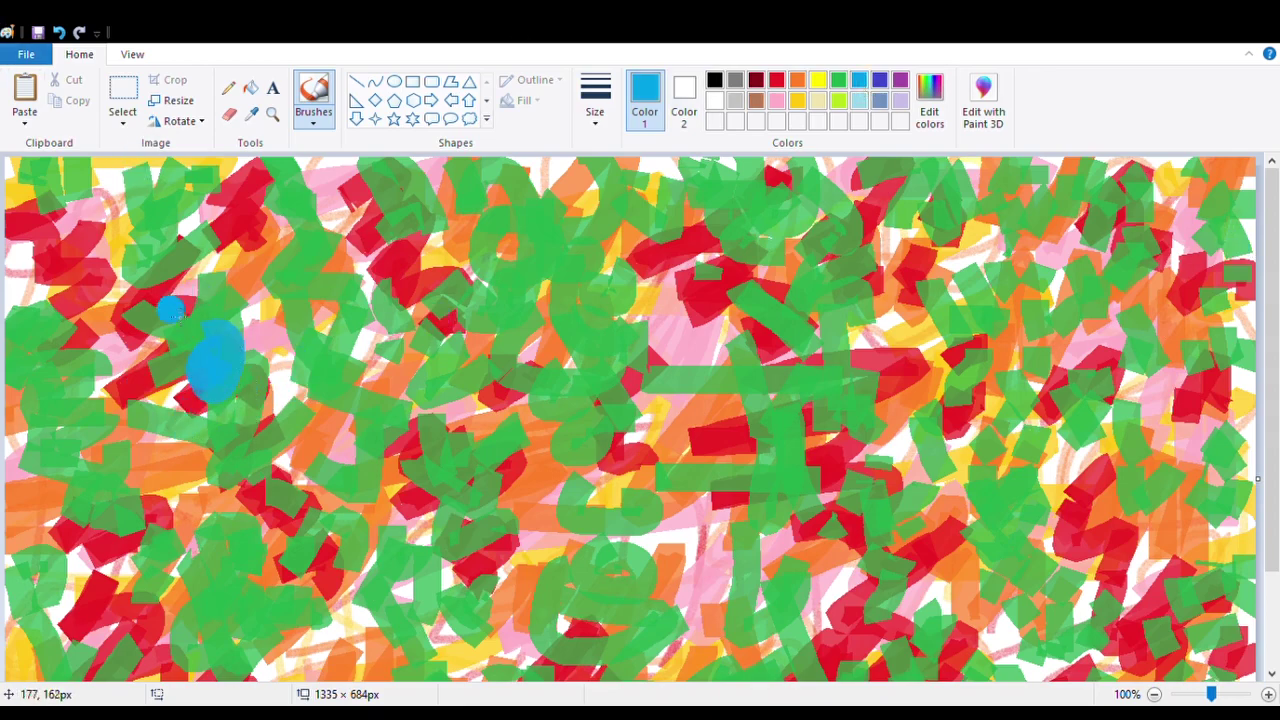
mouse_move(171, 309)
left_mouse_down()
mouse_move(181, 255)
mouse_move(218, 269)
left_mouse_up()
left_click_drag(252, 442, 212, 463)
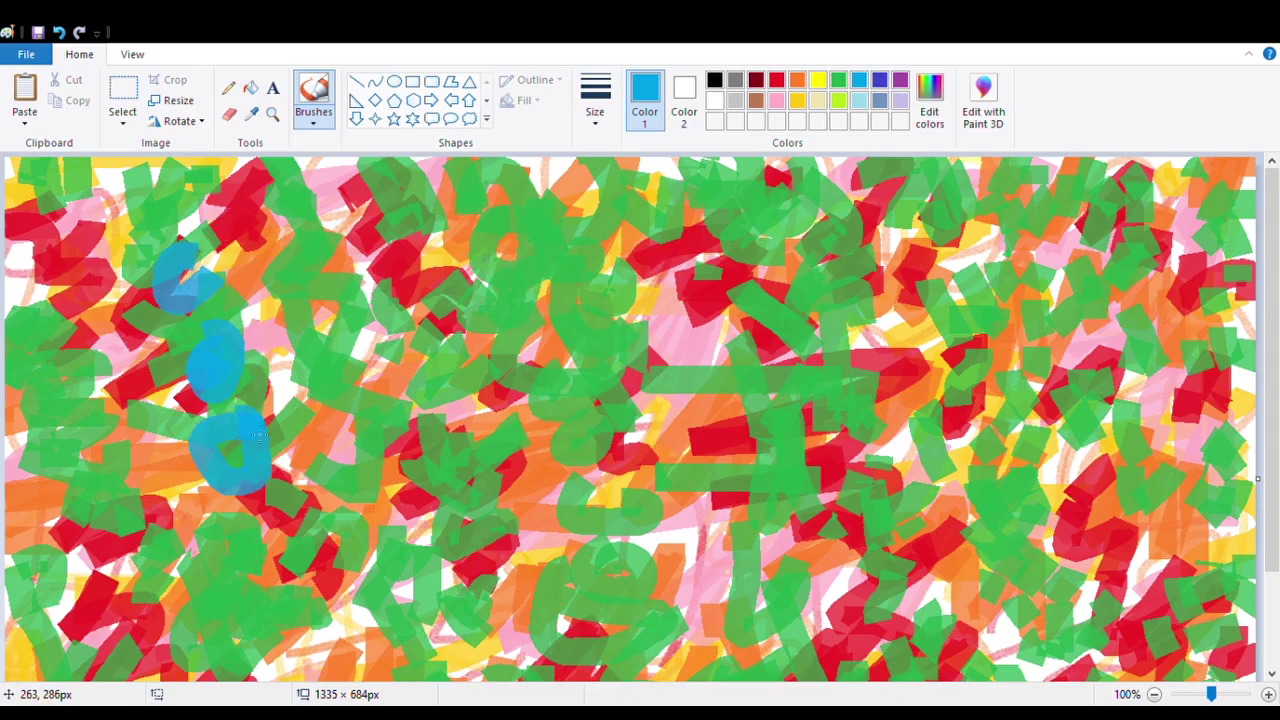
left_click_drag(255, 512, 275, 558)
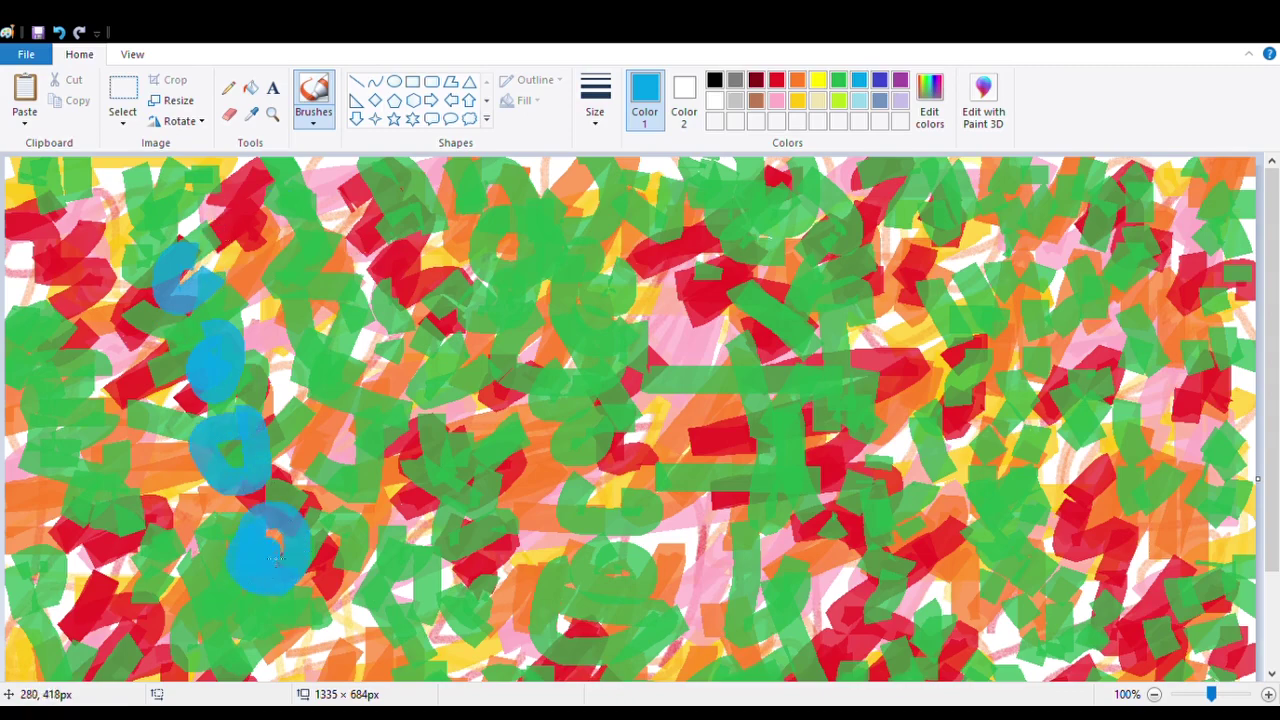
key("ctrl+z")
Paint clusters of short blue strokes down the left edge and into the lower-left area of the canvas
mouse_move(120, 295)
left_mouse_down()
mouse_move(82, 330)
mouse_move(60, 295)
mouse_move(40, 320)
mouse_move(36, 257)
mouse_move(52, 275)
mouse_move(84, 233)
left_mouse_up()
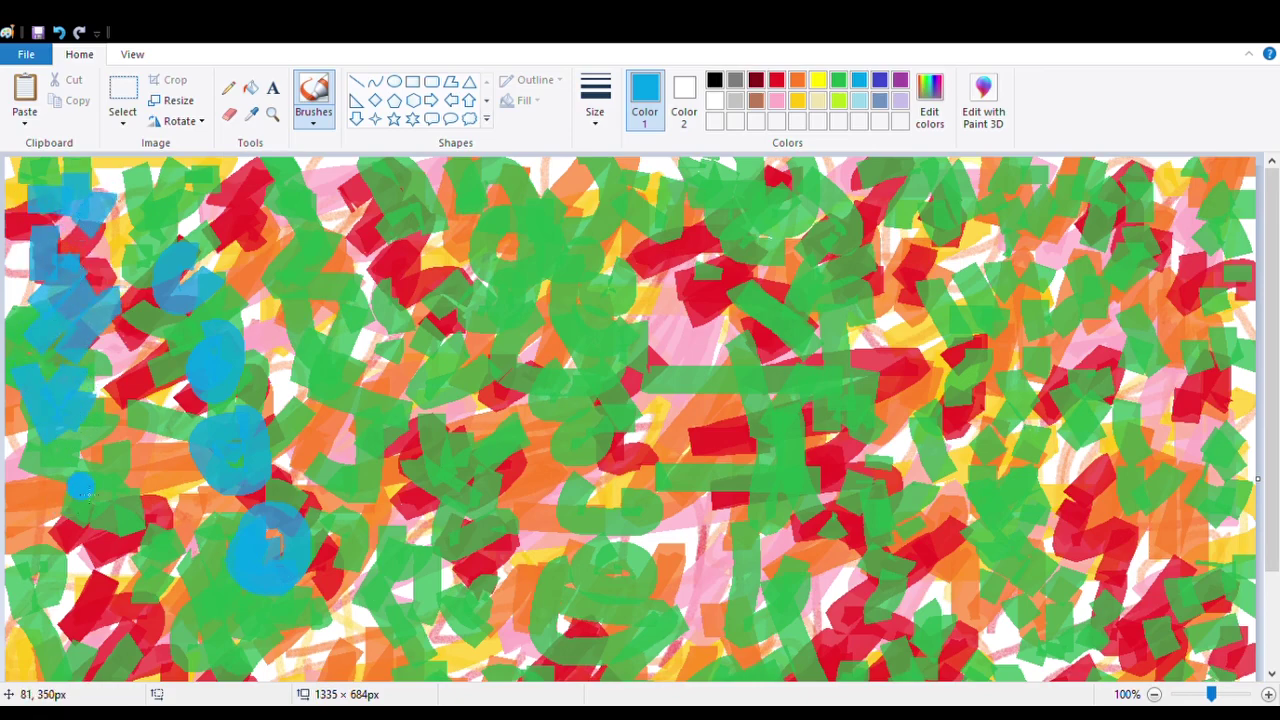
mouse_move(84, 488)
left_mouse_down()
mouse_move(59, 509)
mouse_move(97, 474)
mouse_move(65, 526)
mouse_move(128, 534)
mouse_move(97, 591)
mouse_move(110, 626)
mouse_move(60, 624)
mouse_move(88, 644)
left_mouse_up()
mouse_move(158, 490)
left_mouse_down()
mouse_move(168, 458)
mouse_move(178, 475)
left_mouse_up()
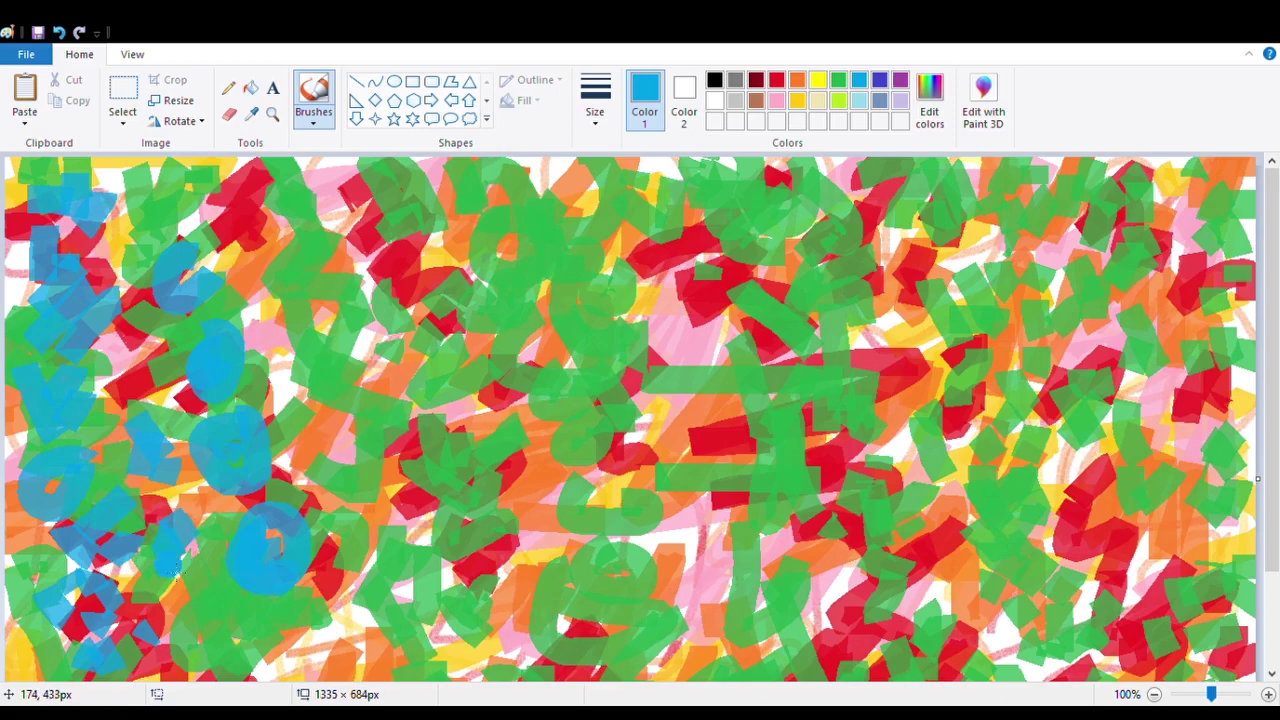
scroll(260, 674, "down", 3)
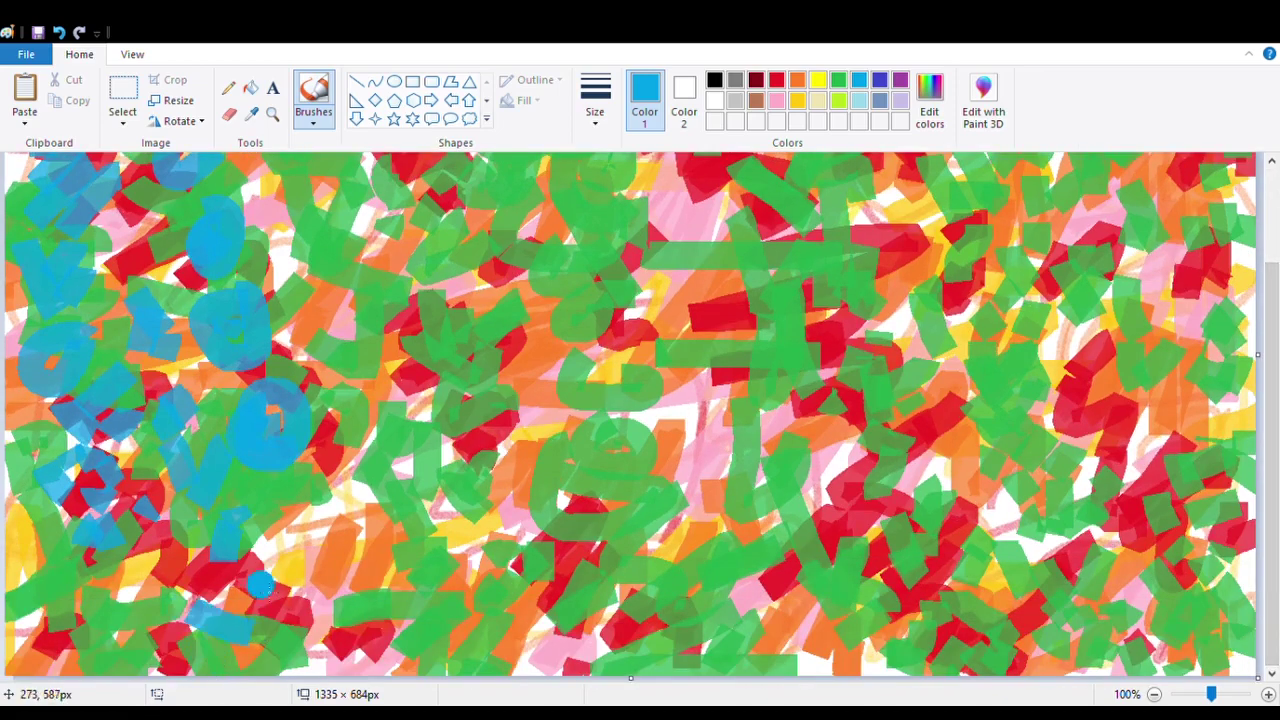
mouse_move(274, 643)
left_mouse_down()
mouse_move(338, 616)
mouse_move(308, 601)
mouse_move(376, 672)
mouse_move(398, 596)
left_mouse_up()
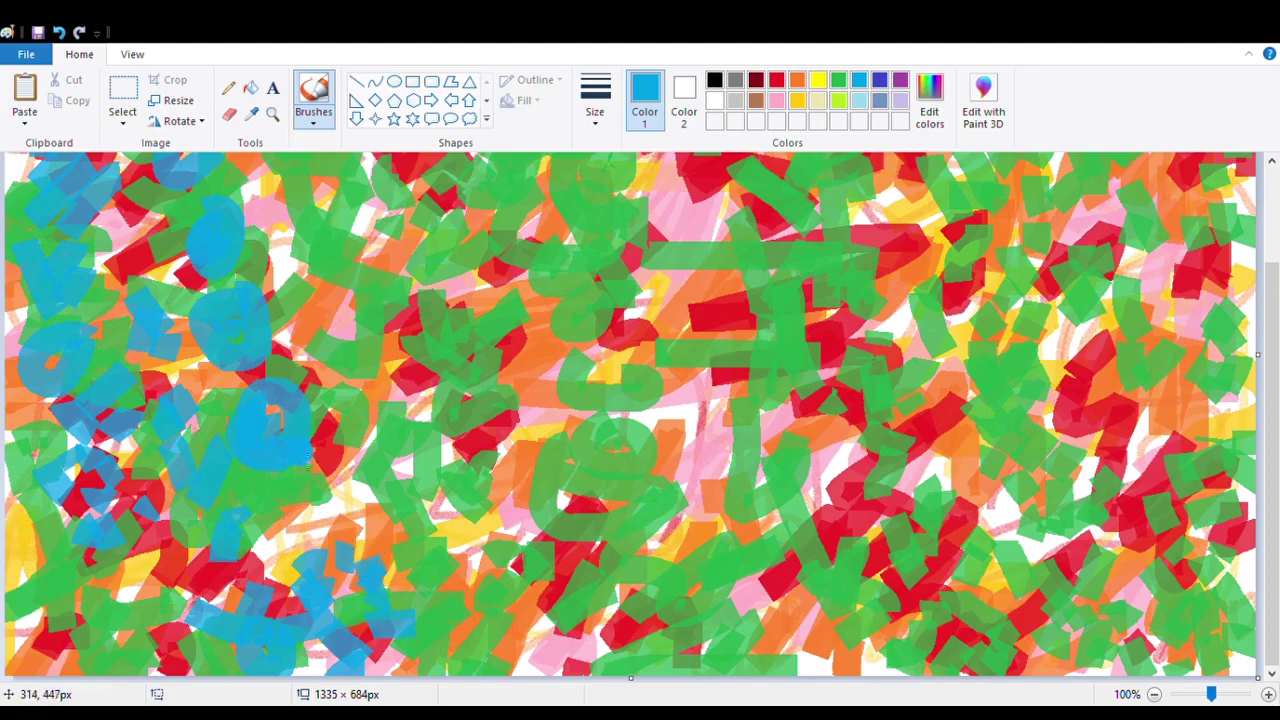
Paint wide blue strokes up the left-centre of the canvas, to the right of the rounded blue blobs
mouse_move(319, 450)
left_mouse_down()
mouse_move(432, 385)
mouse_move(393, 335)
mouse_move(379, 282)
left_mouse_up()
scroll(1268, 315, "up", 2)
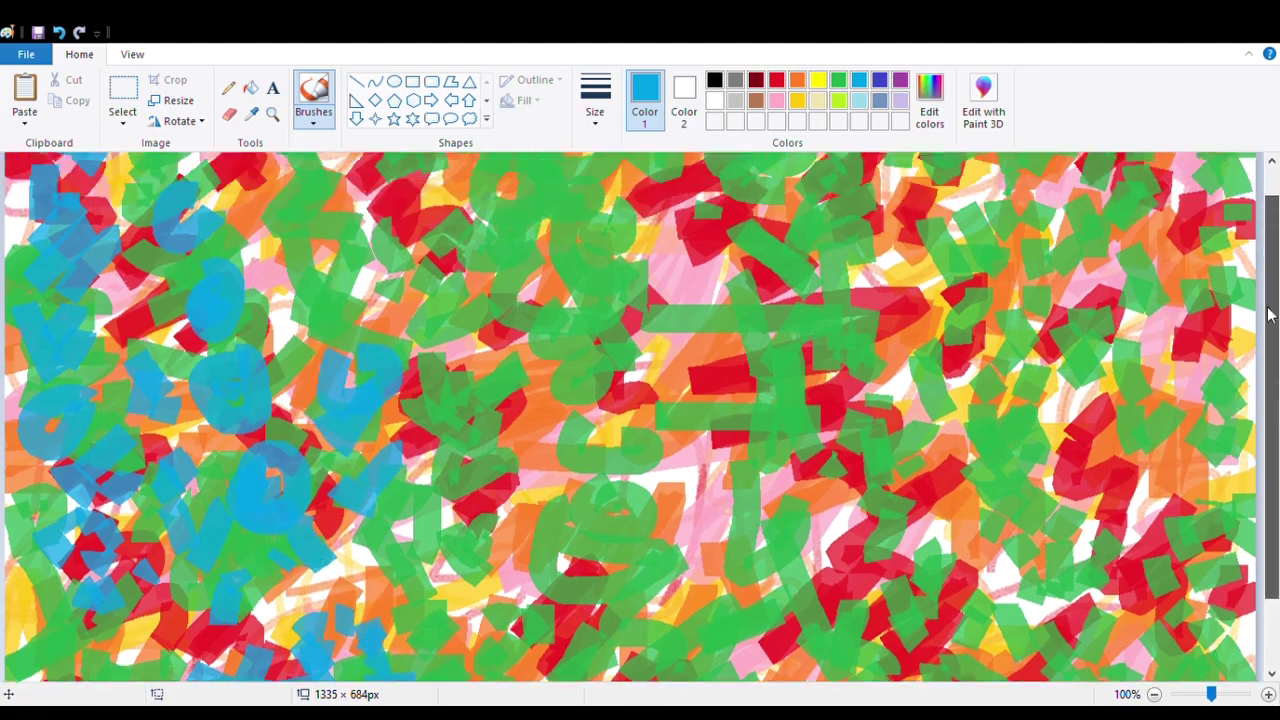
left_click_drag(1268, 315, 1268, 295)
left_click_drag(356, 312, 361, 380)
mouse_move(318, 264)
left_mouse_down()
mouse_move(340, 180)
mouse_move(302, 222)
left_mouse_up()
left_click_drag(388, 257, 425, 296)
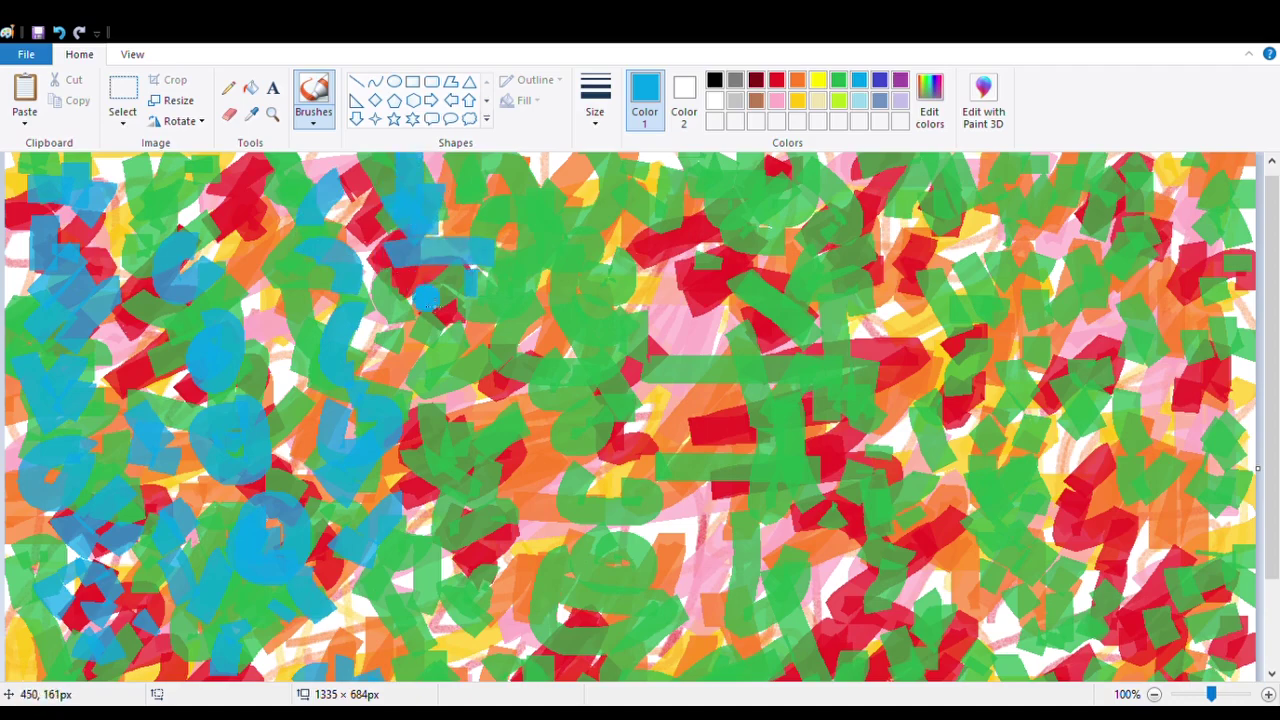
mouse_move(511, 300)
left_mouse_down()
mouse_move(434, 367)
mouse_move(509, 384)
mouse_move(466, 418)
left_mouse_up()
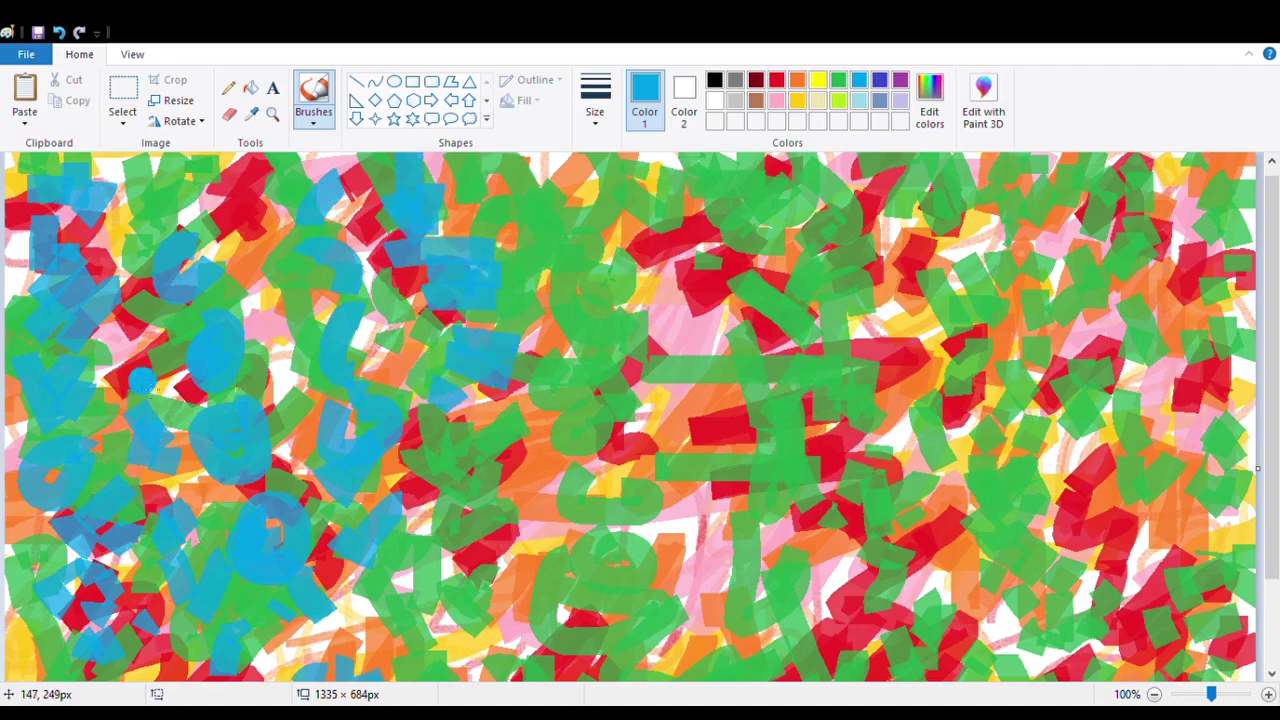
Add short blue strokes through the lower left-centre of the canvas and along the bottom edge to the lower-left corner
left_click_drag(150, 388, 210, 418)
mouse_move(541, 474)
left_mouse_down()
mouse_move(420, 559)
mouse_move(388, 602)
mouse_move(431, 606)
mouse_move(402, 652)
mouse_move(370, 661)
left_mouse_up()
scroll(1001, 603, "down", 3)
mouse_move(410, 550)
left_mouse_down()
mouse_move(445, 585)
mouse_move(511, 588)
left_mouse_up()
mouse_move(491, 657)
left_mouse_down()
mouse_move(462, 687)
mouse_move(385, 654)
mouse_move(338, 468)
mouse_move(44, 657)
mouse_move(46, 634)
mouse_move(87, 598)
mouse_move(153, 564)
mouse_move(70, 624)
left_mouse_up()
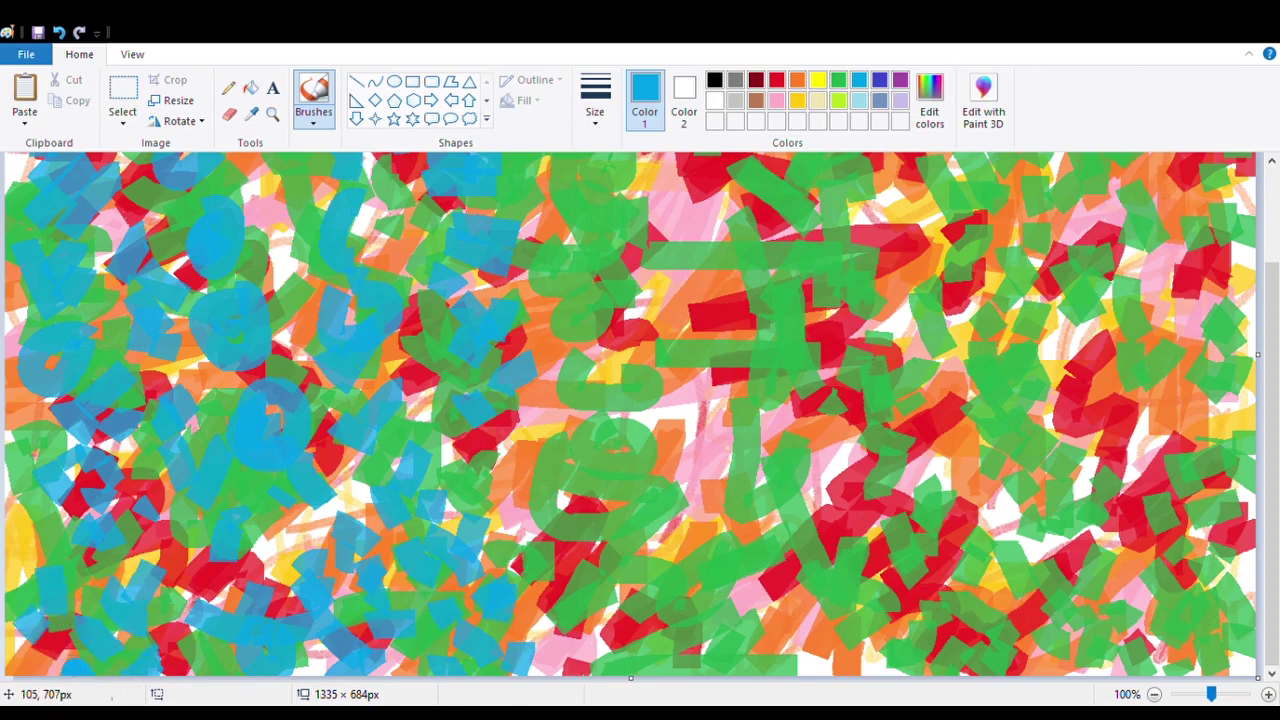
Fill the remaining gaps in the upper-left part of the canvas with blue strokes, reaching toward the upper centre
scroll(1134, 506, "up", 3)
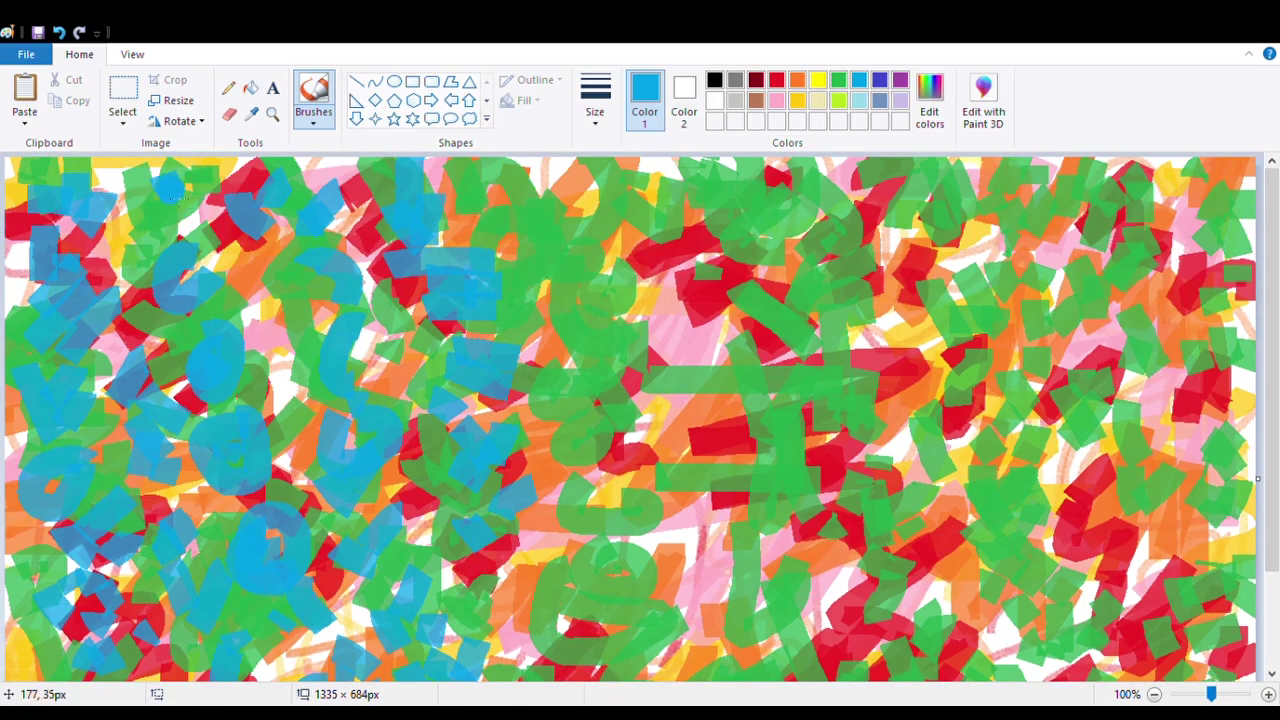
left_click_drag(182, 193, 205, 180)
mouse_move(7, 188)
left_mouse_down()
mouse_move(232, 298)
mouse_move(309, 387)
mouse_move(280, 208)
mouse_move(345, 185)
mouse_move(370, 314)
left_mouse_up()
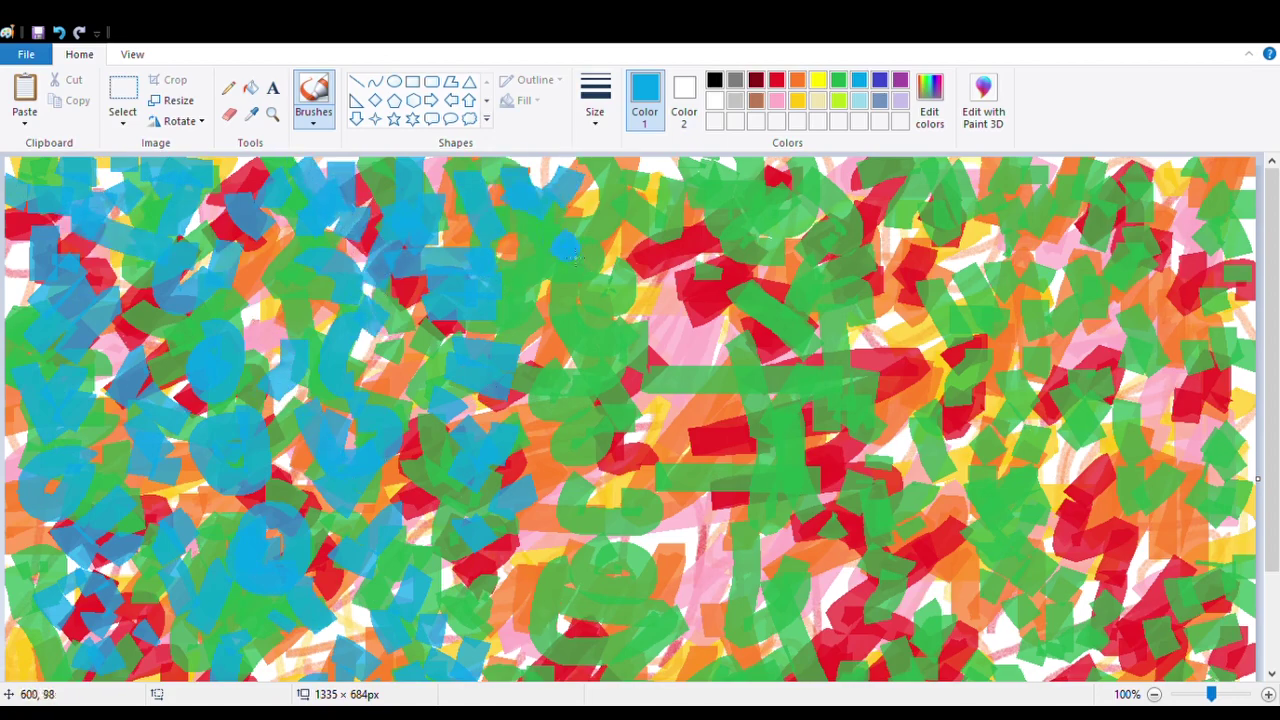
Scatter short blue strokes over the green column near the centre of the canvas, down to the bottom edge
mouse_move(589, 377)
left_mouse_down()
mouse_move(624, 409)
mouse_move(633, 498)
mouse_move(565, 570)
mouse_move(665, 550)
mouse_move(595, 624)
left_mouse_up()
scroll(605, 668, "down", 3)
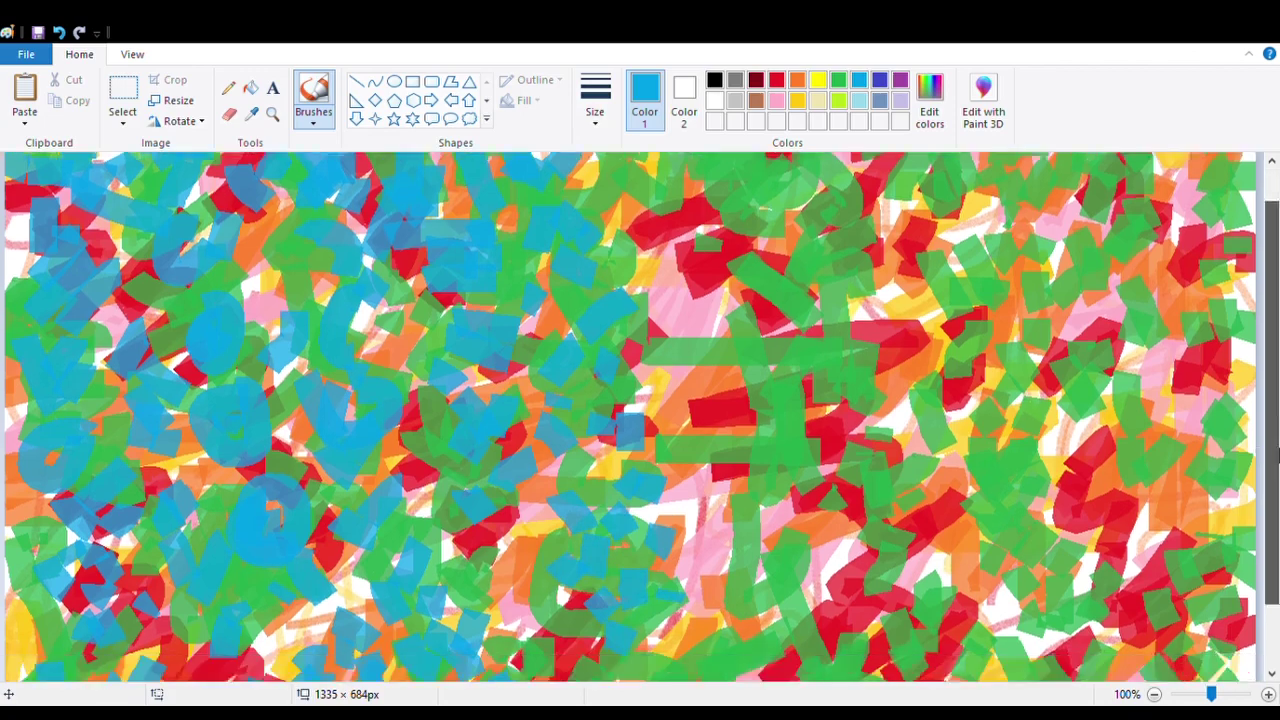
left_click_drag(590, 608, 693, 609)
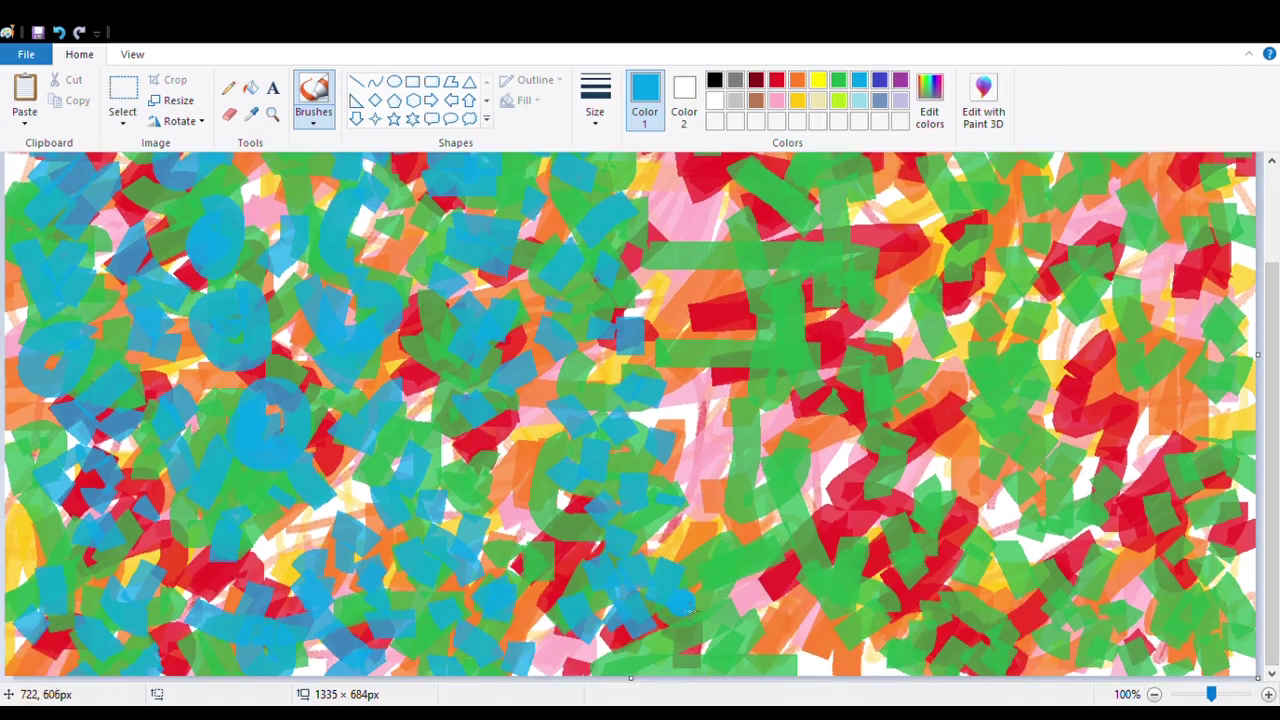
Paint blue strokes from the upper centre of the canvas down over the red patches and the horizontal green bars
scroll(1268, 470, "up", 3)
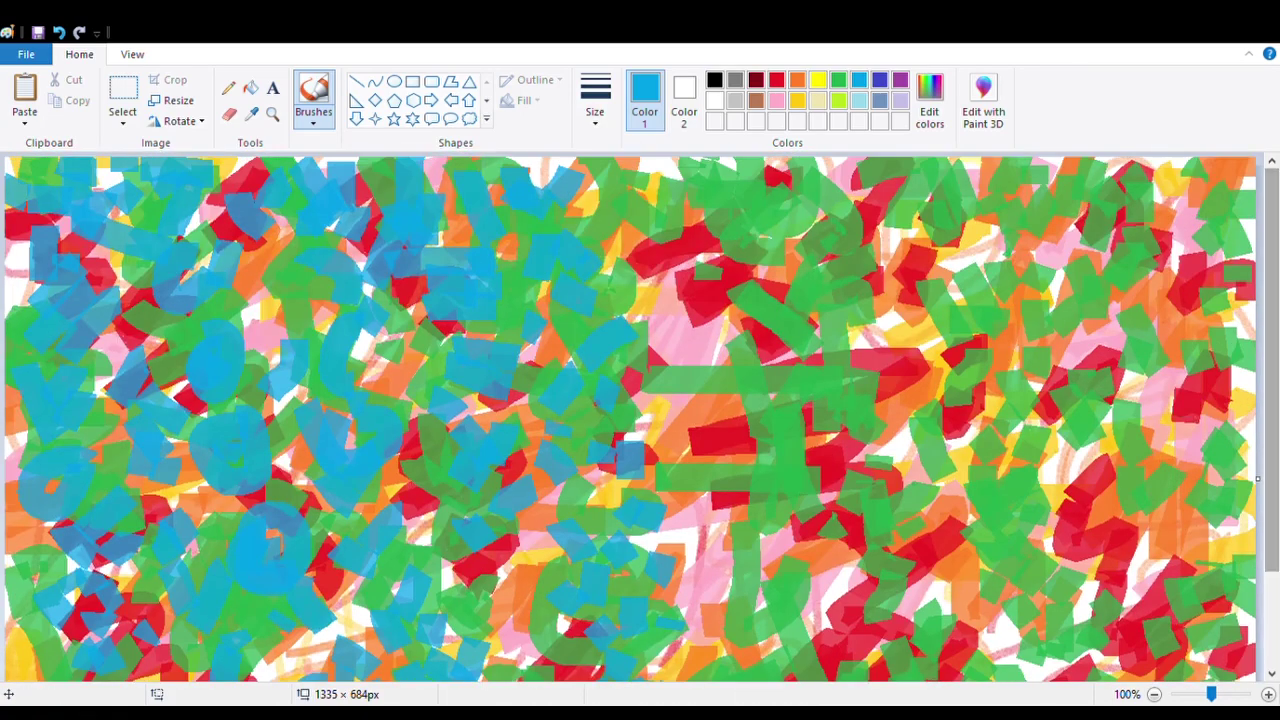
left_click_drag(1269, 492, 1269, 570)
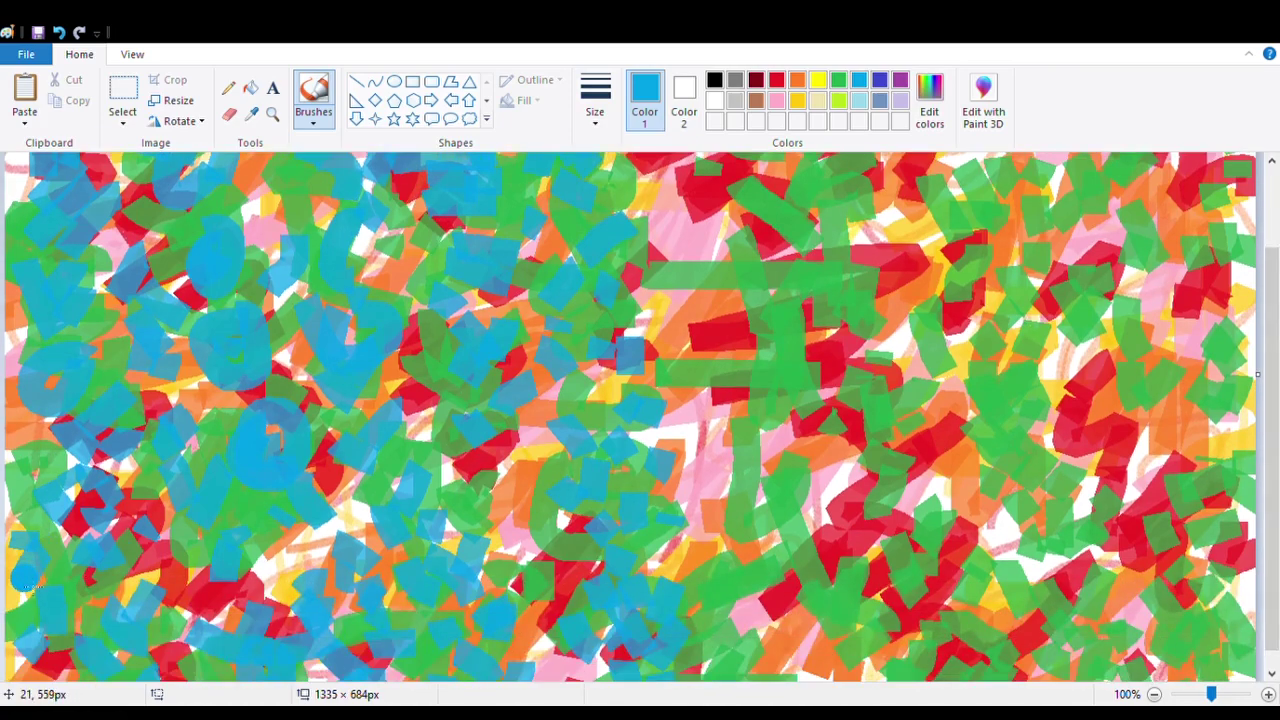
left_click_drag(1267, 329, 1264, 251)
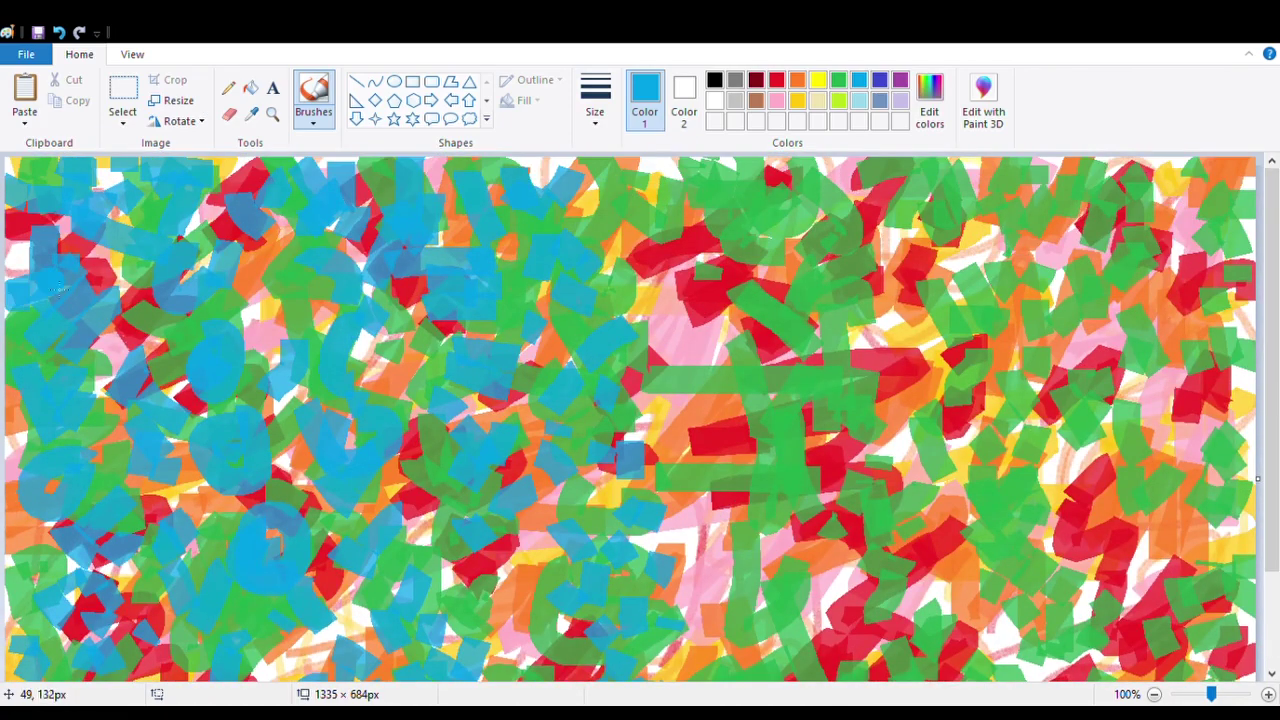
left_click_drag(712, 219, 700, 292)
left_click_drag(670, 212, 735, 200)
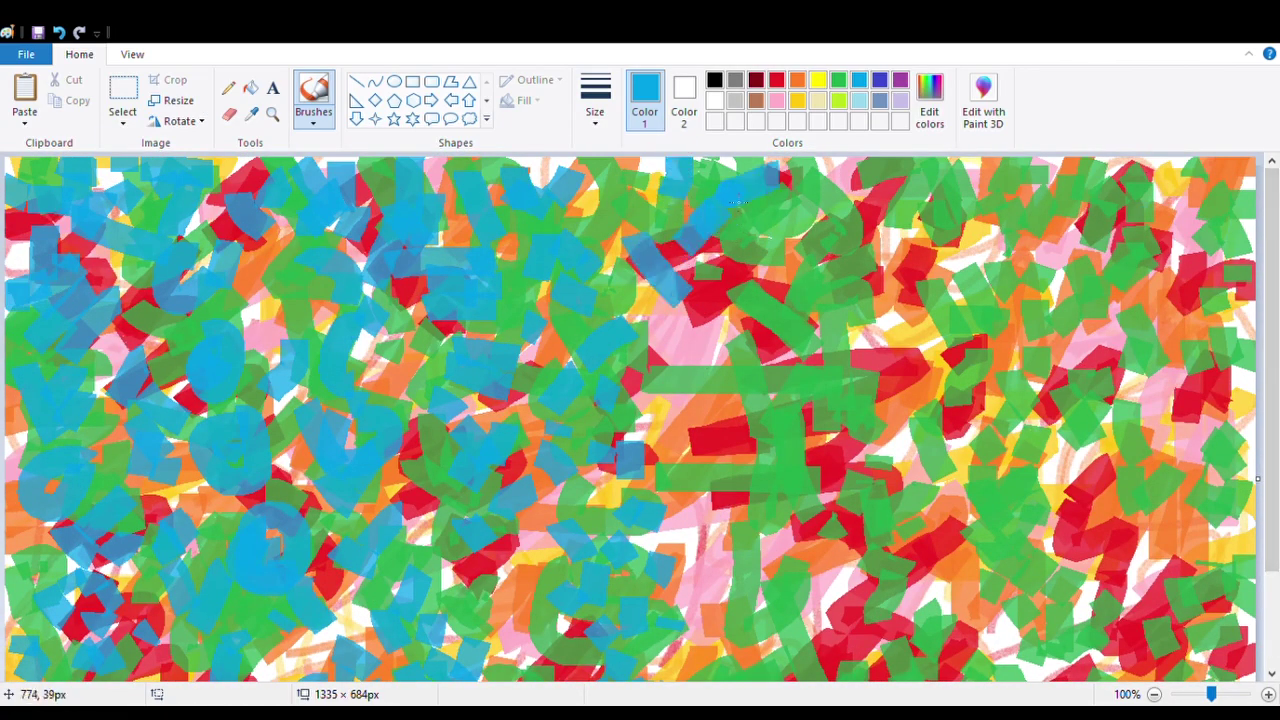
mouse_move(753, 269)
left_mouse_down()
mouse_move(682, 399)
mouse_move(750, 410)
mouse_move(717, 404)
left_mouse_up()
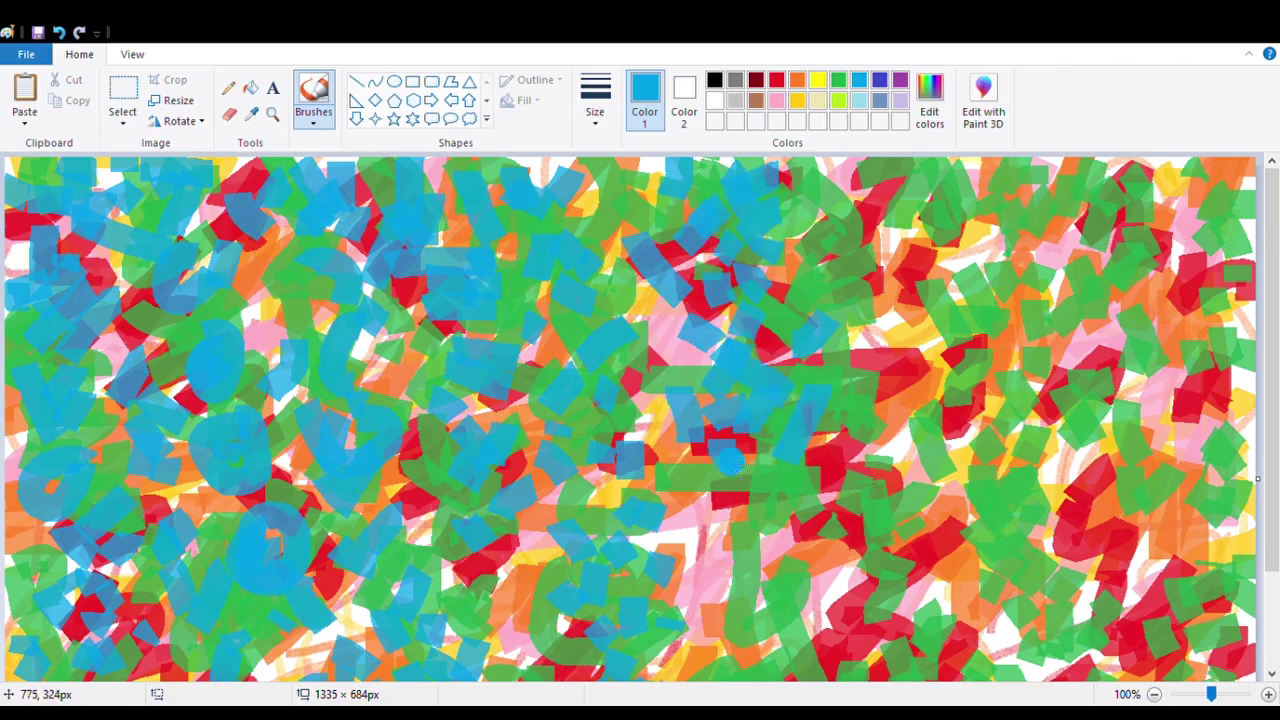
Extend the blue strokes through the area just right of centre, down to the lower part of the canvas
left_click_drag(826, 447, 858, 460)
left_click_drag(1271, 430, 1271, 525)
mouse_move(746, 325)
left_mouse_down()
mouse_move(762, 380)
mouse_move(796, 404)
mouse_move(806, 451)
mouse_move(777, 504)
mouse_move(820, 505)
mouse_move(780, 475)
left_mouse_up()
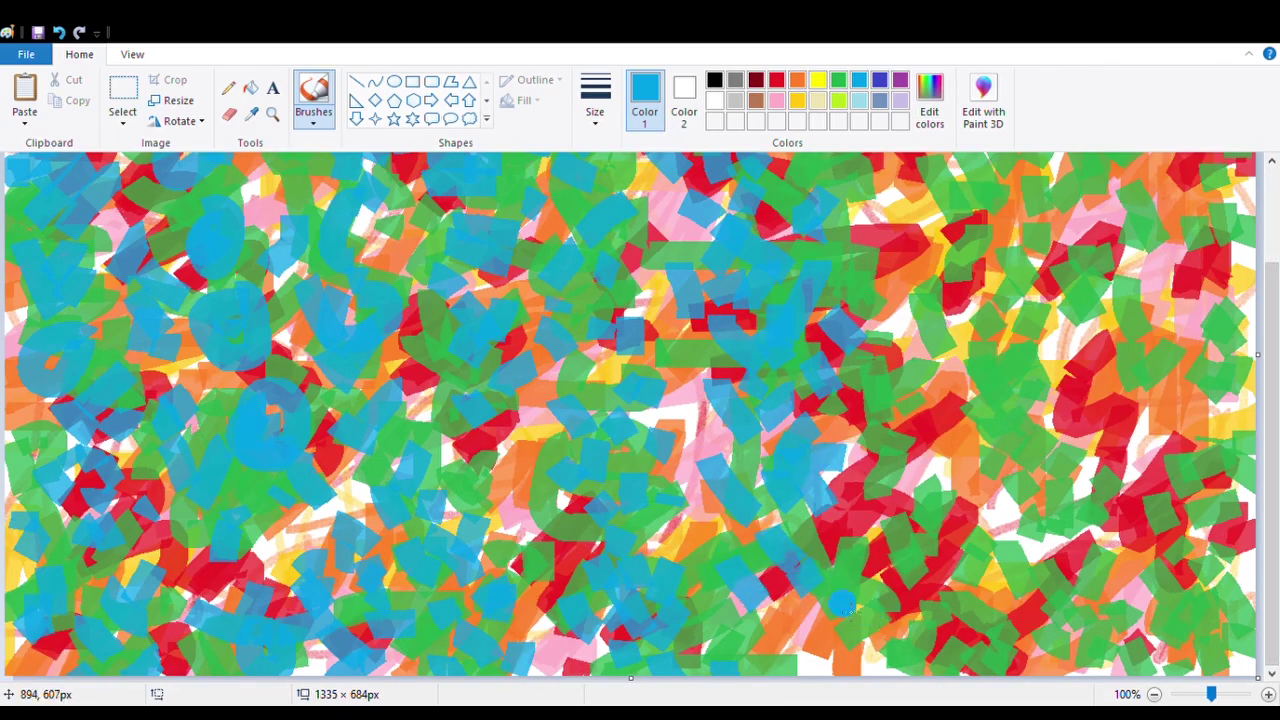
Paint a large blue ring right of centre and scatter short blue strokes above, beside and below it
left_click_drag(1272, 630, 1274, 553)
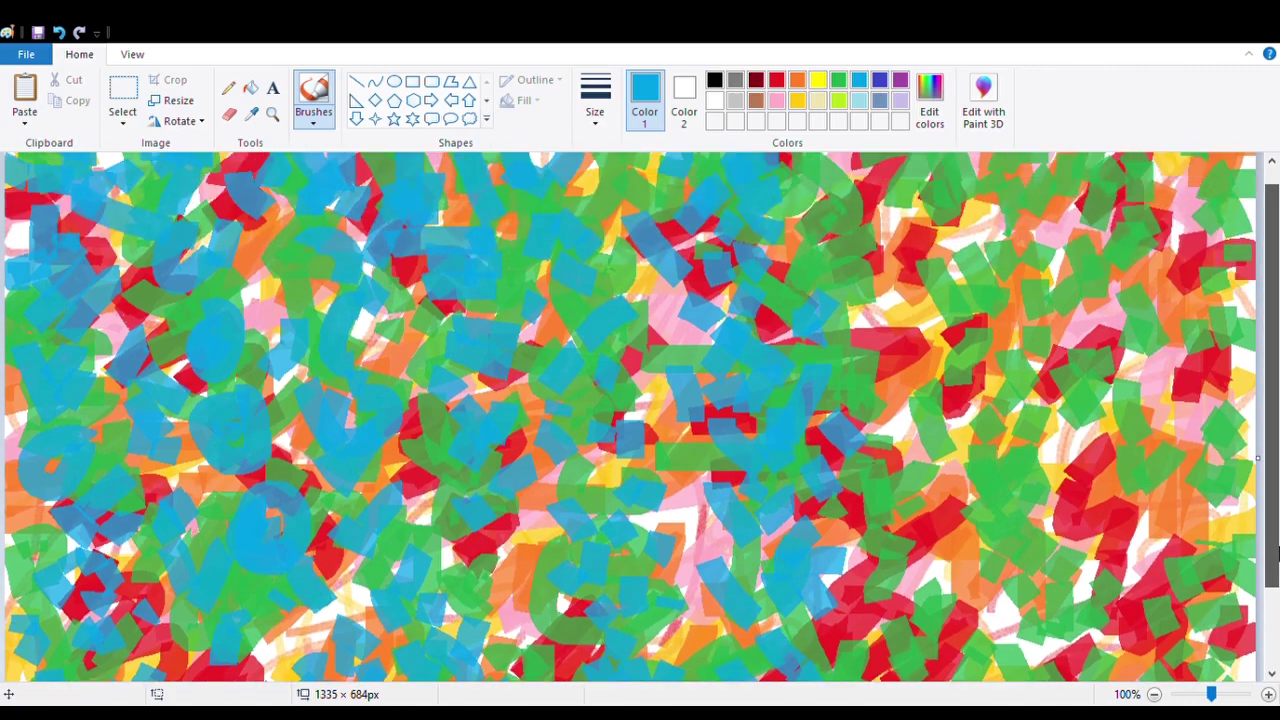
mouse_move(900, 350)
left_mouse_down()
mouse_move(930, 365)
mouse_move(917, 299)
mouse_move(890, 280)
left_mouse_up()
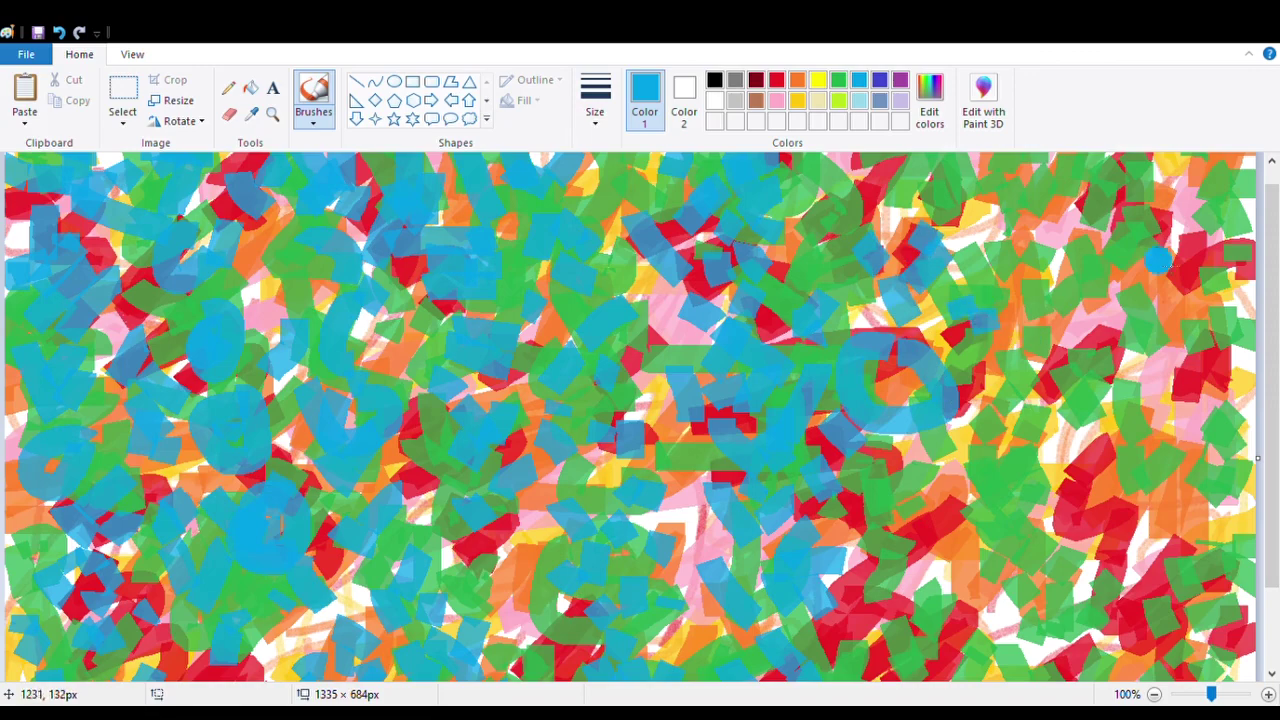
scroll(990, 242, "up", 1)
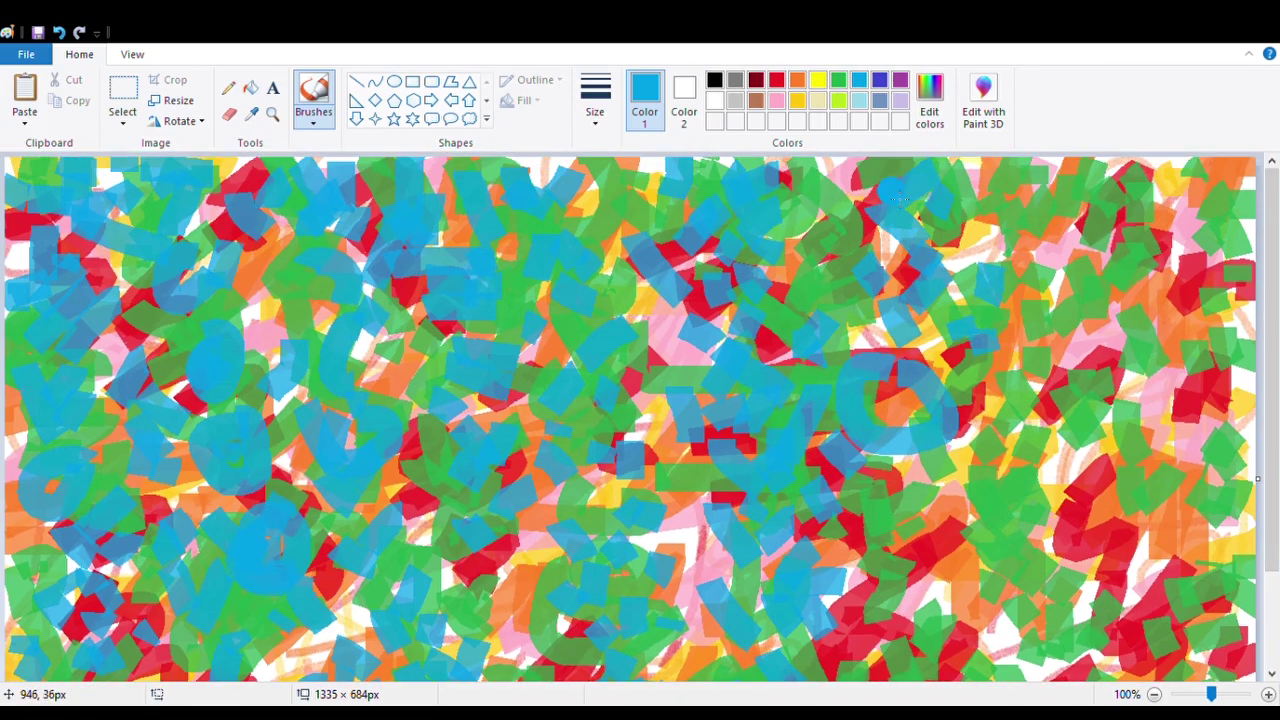
left_click_drag(979, 236, 1005, 305)
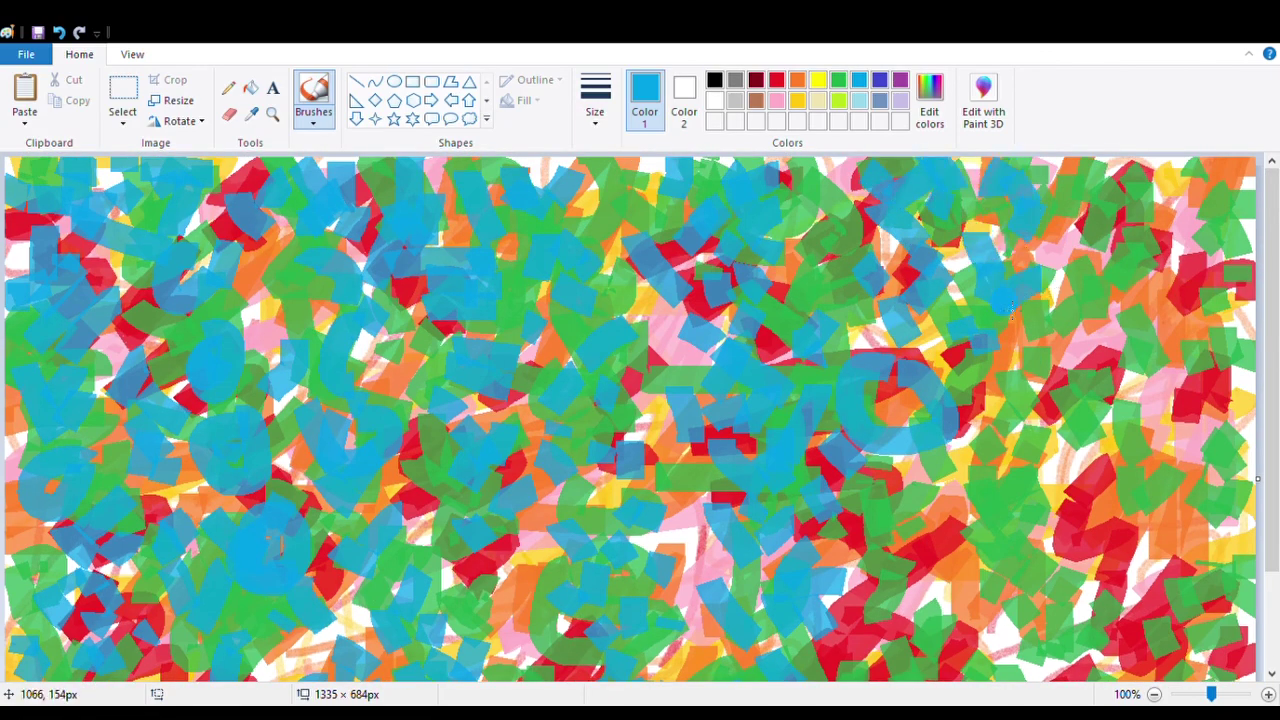
mouse_move(982, 386)
left_mouse_down()
mouse_move(1058, 553)
mouse_move(969, 604)
mouse_move(885, 619)
left_mouse_up()
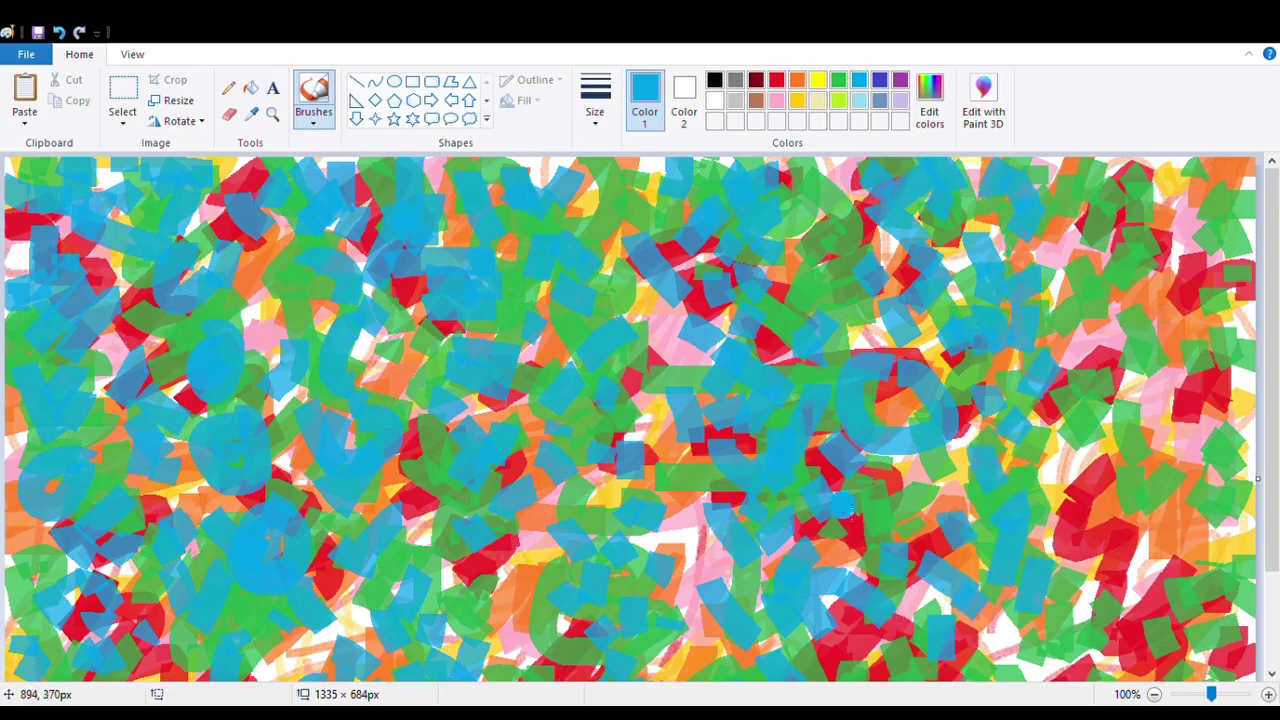
Scatter blue strokes along the lower right-centre of the canvas and up through the right part to the top edge
scroll(850, 510, "down", 3)
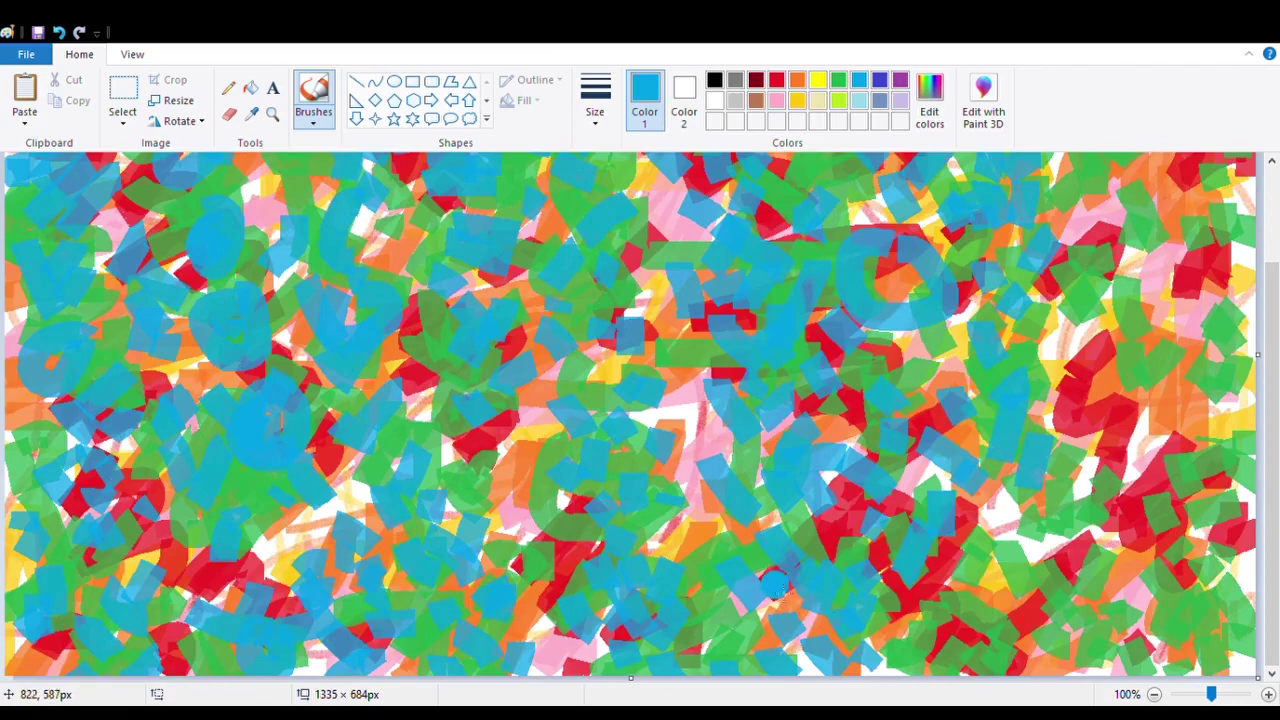
left_click_drag(775, 583, 914, 676)
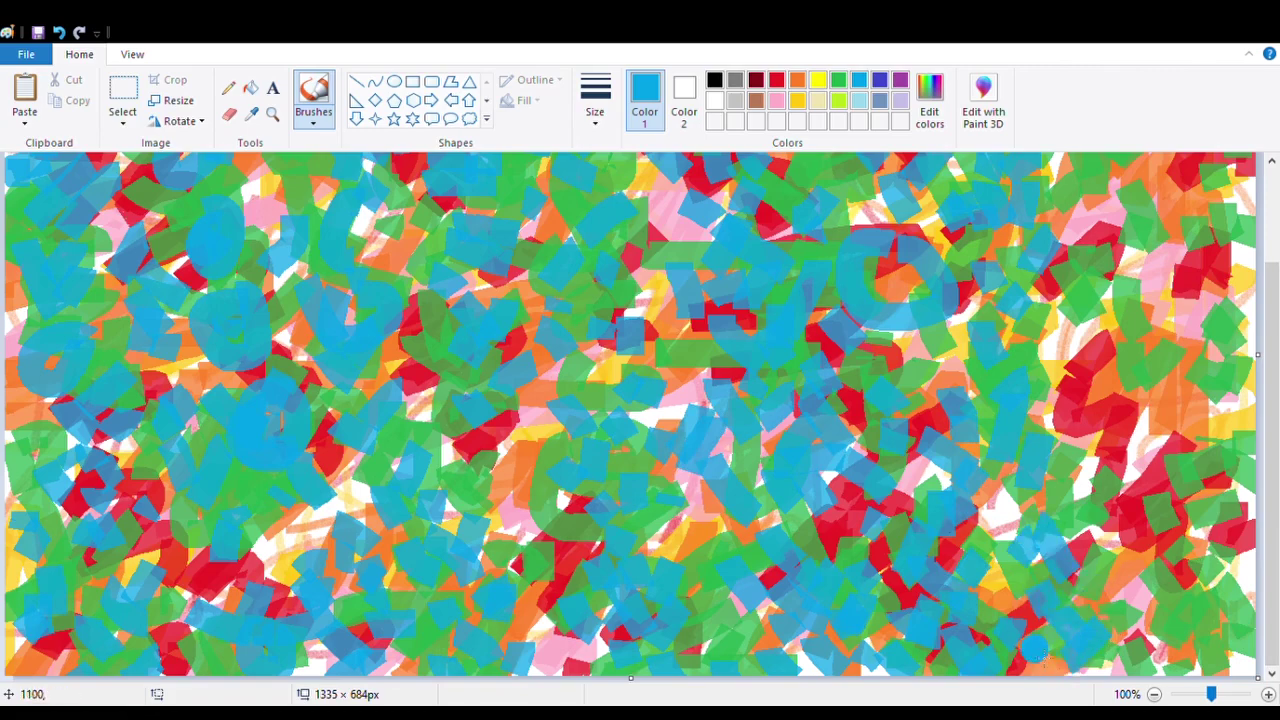
scroll(1050, 650, "up", 1)
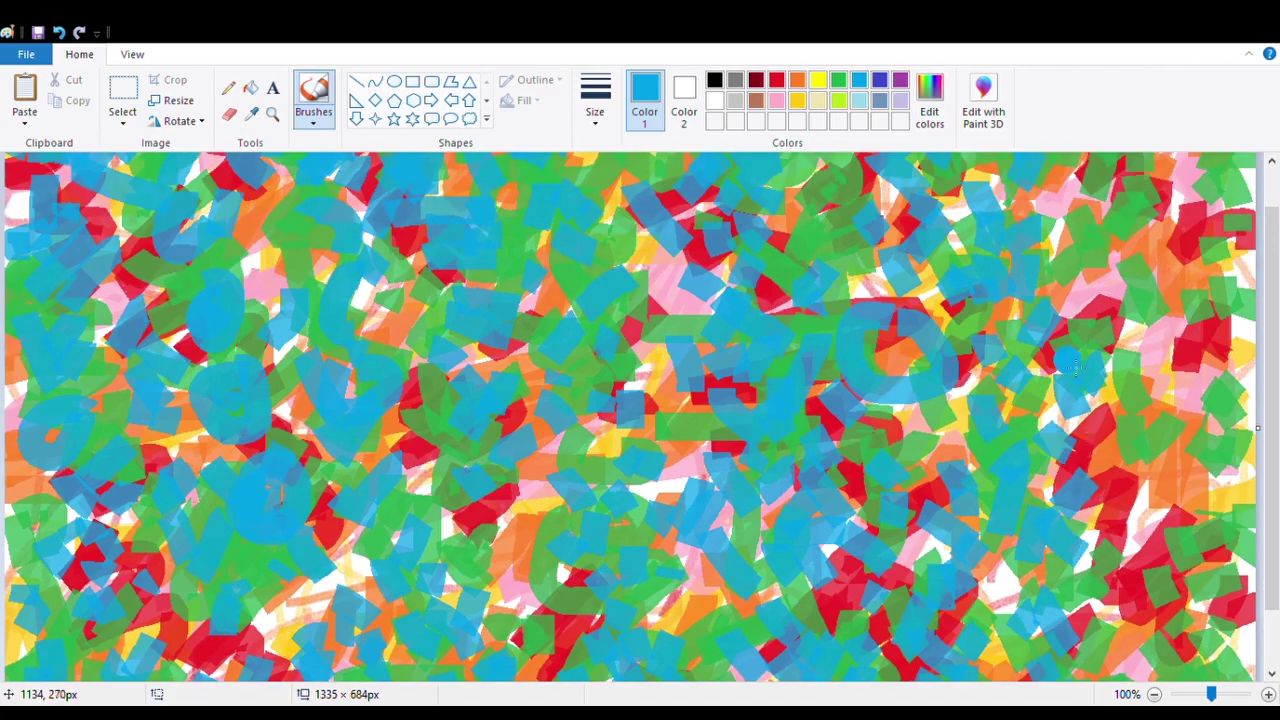
scroll(1050, 250, "up", 1)
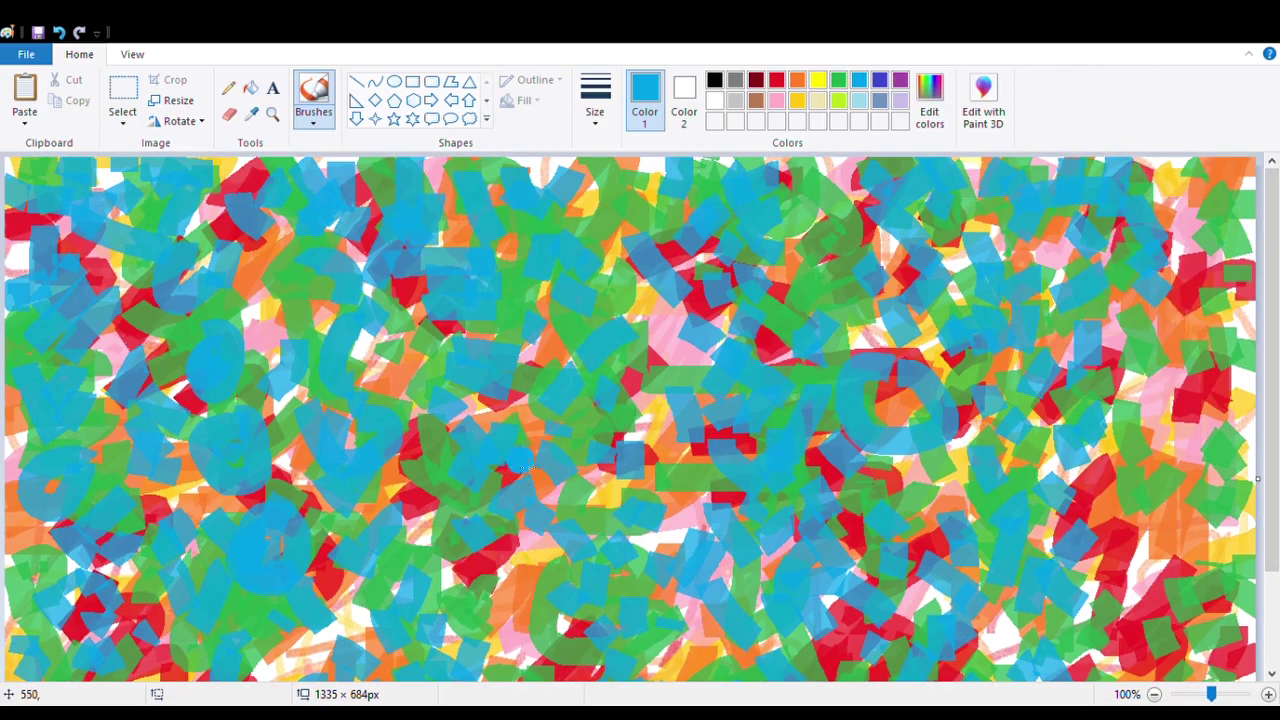
Fill the remaining gaps in the left-centre and lower-left parts of the canvas with short blue strokes
left_click_drag(560, 538, 572, 560)
mouse_move(508, 586)
left_mouse_down()
mouse_move(546, 610)
mouse_move(520, 648)
left_mouse_up()
left_click_drag(336, 608, 350, 642)
left_click_drag(312, 638, 324, 662)
left_click_drag(1274, 418, 1279, 512)
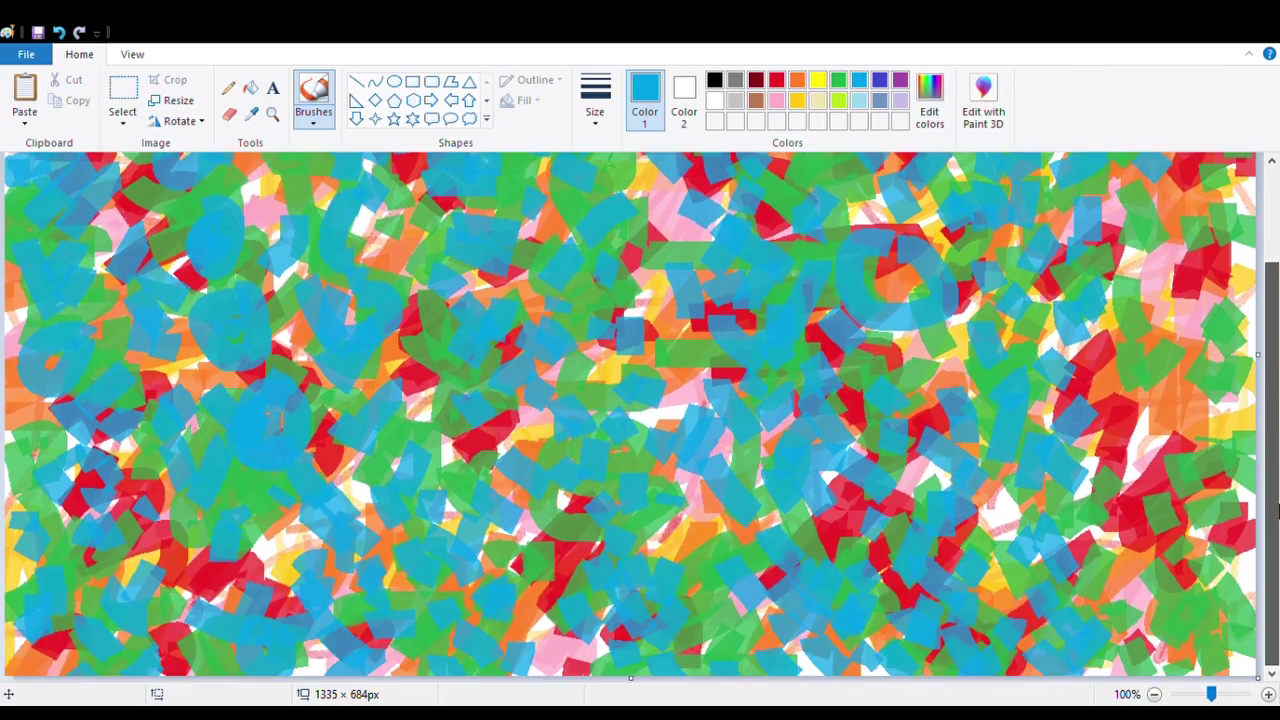
left_click_drag(253, 672, 206, 538)
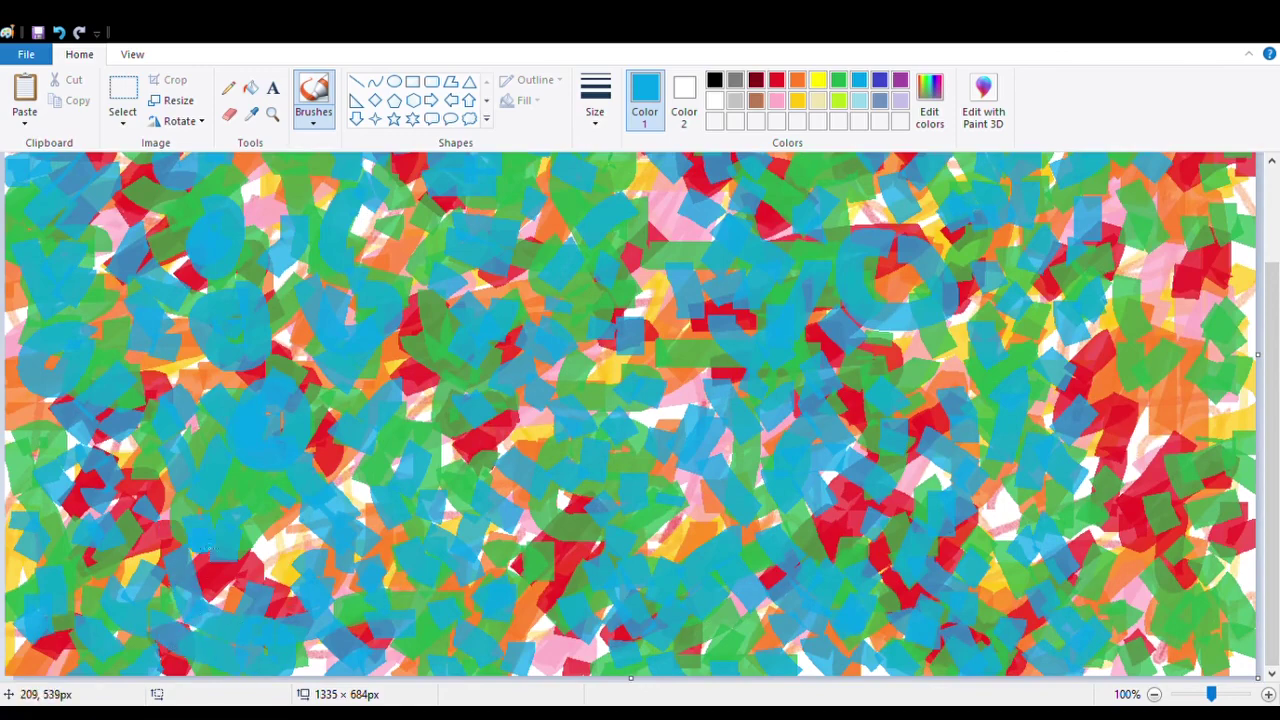
Cover the right edge of the canvas with blue strokes from top to bottom and fill part of the blue ring
scroll(1212, 448, "up", 3)
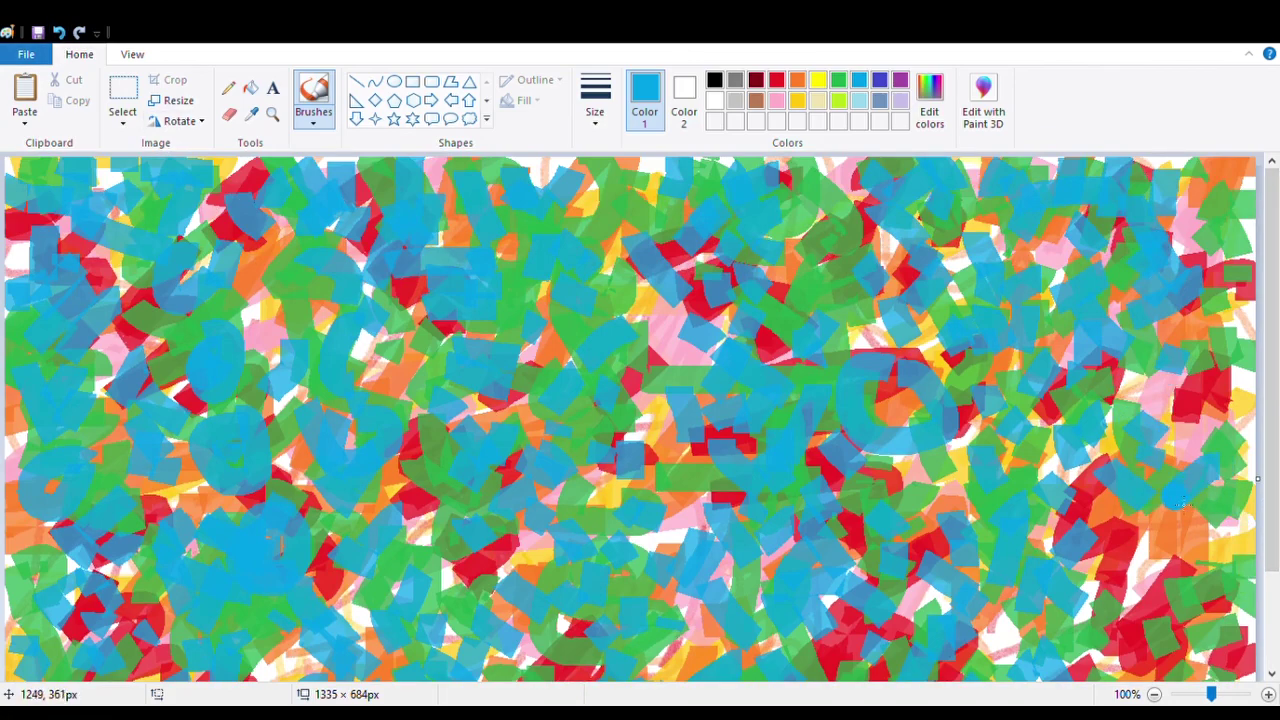
scroll(1140, 590, "down", 3)
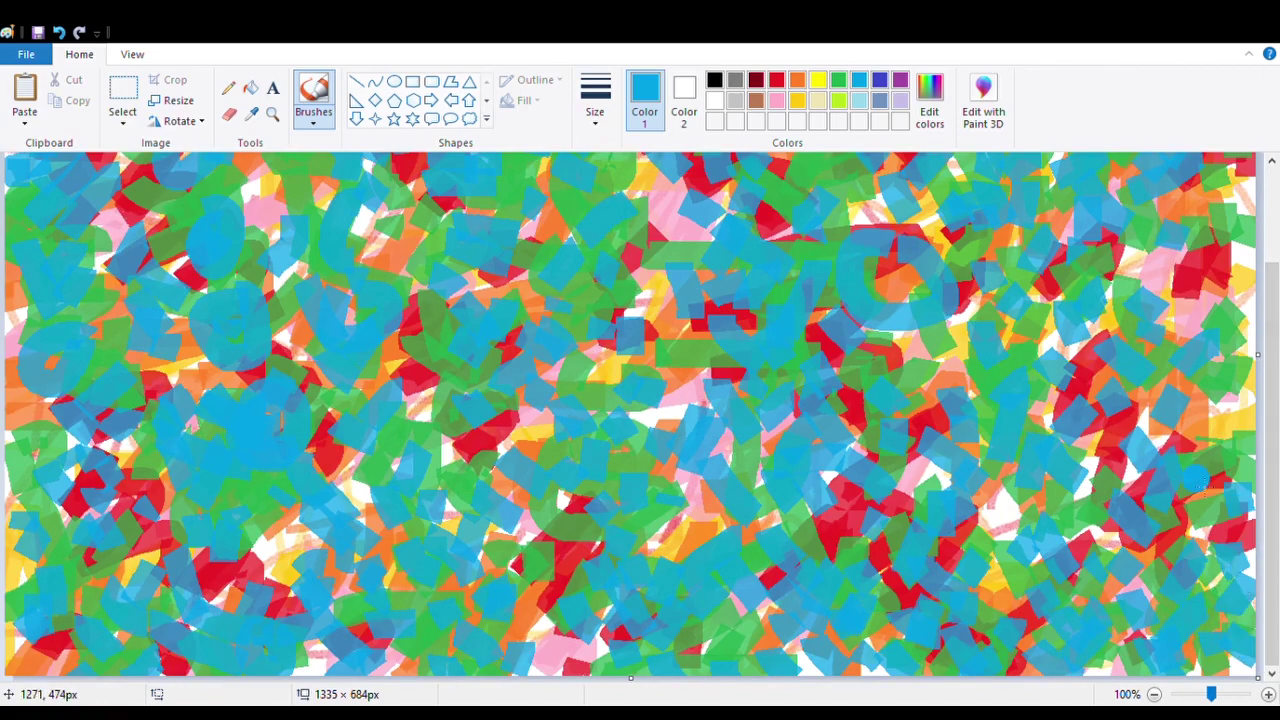
scroll(1240, 500, "up", 1)
scroll(1205, 470, "up", 2)
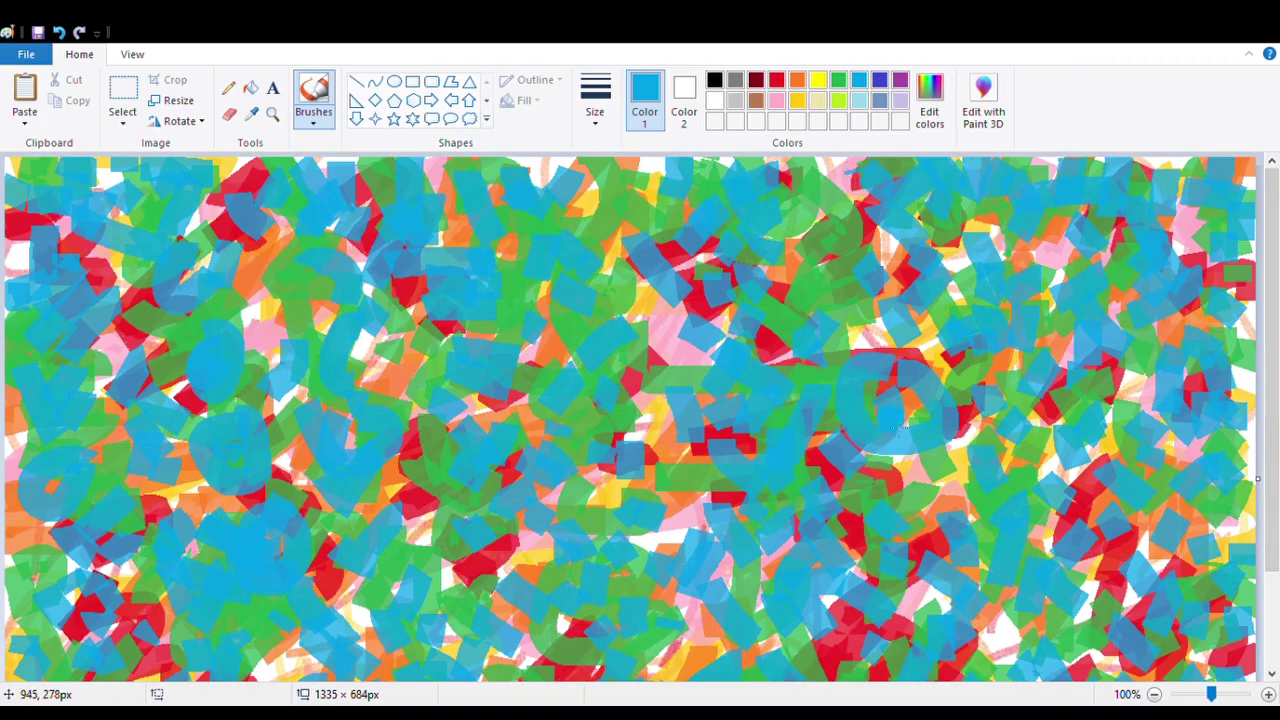
scroll(893, 428, "down", 3)
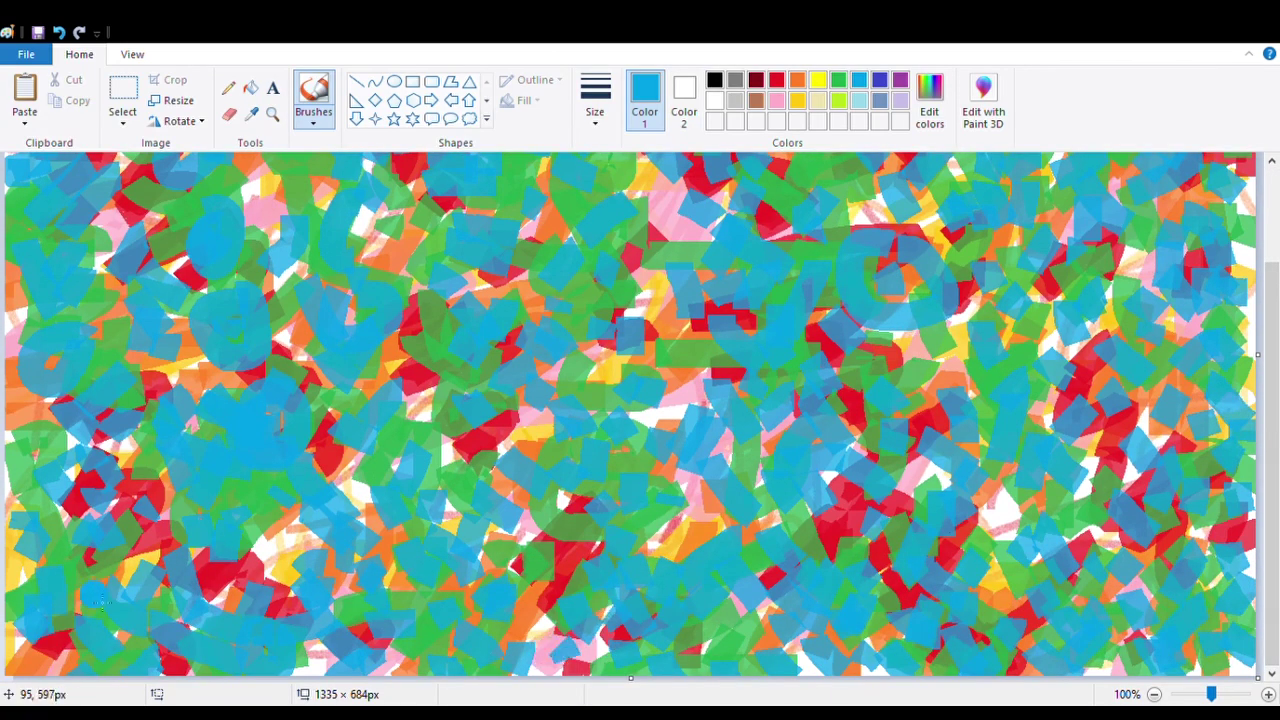
scroll(42, 640, "up", 3)
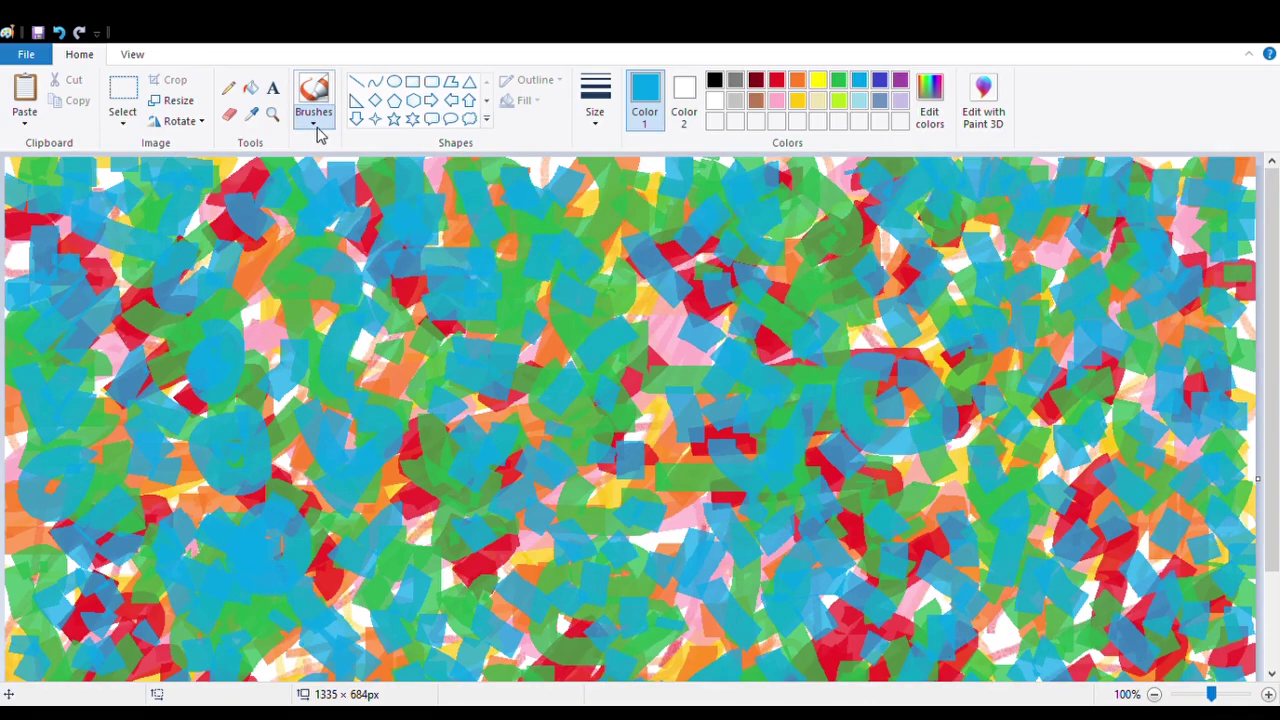
Set the brush colour to indigo and paint broad strokes down the left side from the upper-left corner
left_click(878, 88)
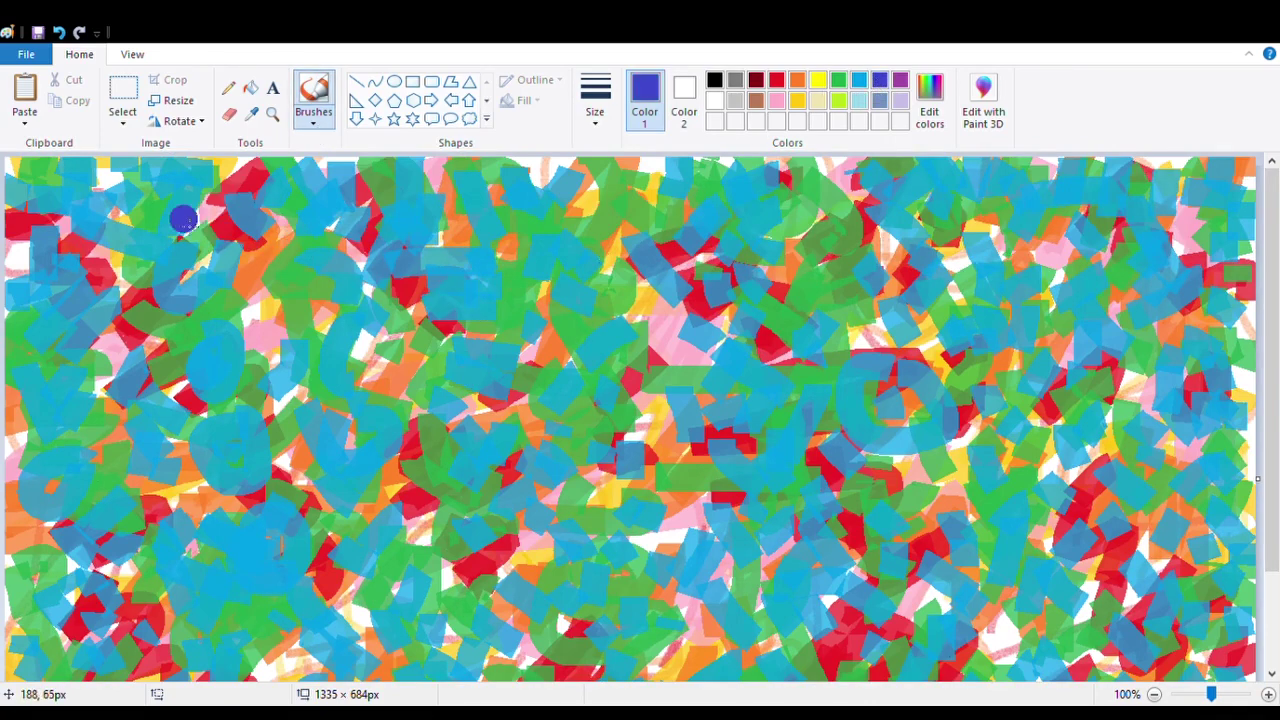
mouse_move(131, 205)
left_mouse_down()
mouse_move(159, 241)
mouse_move(185, 232)
mouse_move(106, 208)
mouse_move(120, 182)
mouse_move(32, 221)
mouse_move(90, 282)
mouse_move(102, 320)
mouse_move(64, 372)
mouse_move(88, 496)
mouse_move(80, 590)
mouse_move(183, 288)
left_mouse_up()
mouse_move(246, 191)
left_mouse_down()
mouse_move(214, 316)
mouse_move(240, 524)
mouse_move(189, 546)
mouse_move(273, 573)
left_mouse_up()
left_click_drag(231, 612, 200, 572)
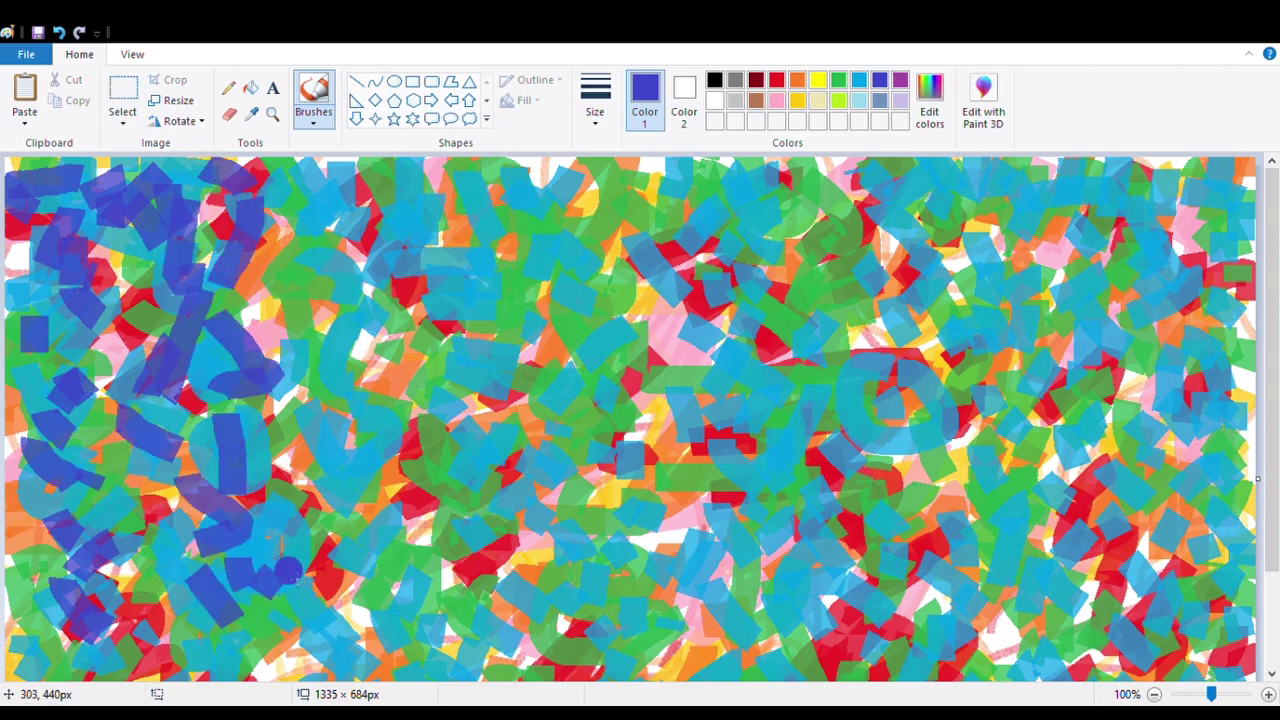
left_click_drag(289, 571, 268, 588)
left_click(231, 646)
Paint indigo strokes across the lower-left part of the canvas and up through the left-centre
left_click_drag(1272, 470, 1272, 566)
left_click_drag(152, 536, 182, 580)
mouse_move(78, 538)
left_mouse_down()
mouse_move(35, 494)
mouse_move(10, 568)
mouse_move(50, 614)
mouse_move(55, 668)
mouse_move(283, 620)
mouse_move(228, 581)
mouse_move(330, 550)
mouse_move(296, 453)
mouse_move(285, 454)
mouse_move(305, 488)
mouse_move(327, 365)
mouse_move(294, 293)
mouse_move(358, 236)
mouse_move(322, 237)
mouse_move(339, 177)
mouse_move(375, 265)
mouse_move(369, 307)
mouse_move(404, 285)
mouse_move(401, 229)
mouse_move(422, 178)
mouse_move(453, 189)
mouse_move(506, 171)
mouse_move(460, 220)
mouse_move(451, 298)
mouse_move(380, 326)
mouse_move(358, 430)
mouse_move(445, 360)
mouse_move(420, 466)
mouse_move(331, 498)
mouse_move(391, 500)
mouse_move(355, 551)
mouse_move(422, 551)
mouse_move(458, 498)
left_mouse_up()
mouse_move(403, 570)
left_mouse_down()
mouse_move(344, 618)
mouse_move(410, 631)
mouse_move(372, 654)
mouse_move(483, 615)
mouse_move(438, 620)
mouse_move(475, 600)
mouse_move(464, 652)
mouse_move(501, 592)
mouse_move(509, 505)
left_mouse_up()
left_click_drag(476, 333, 474, 240)
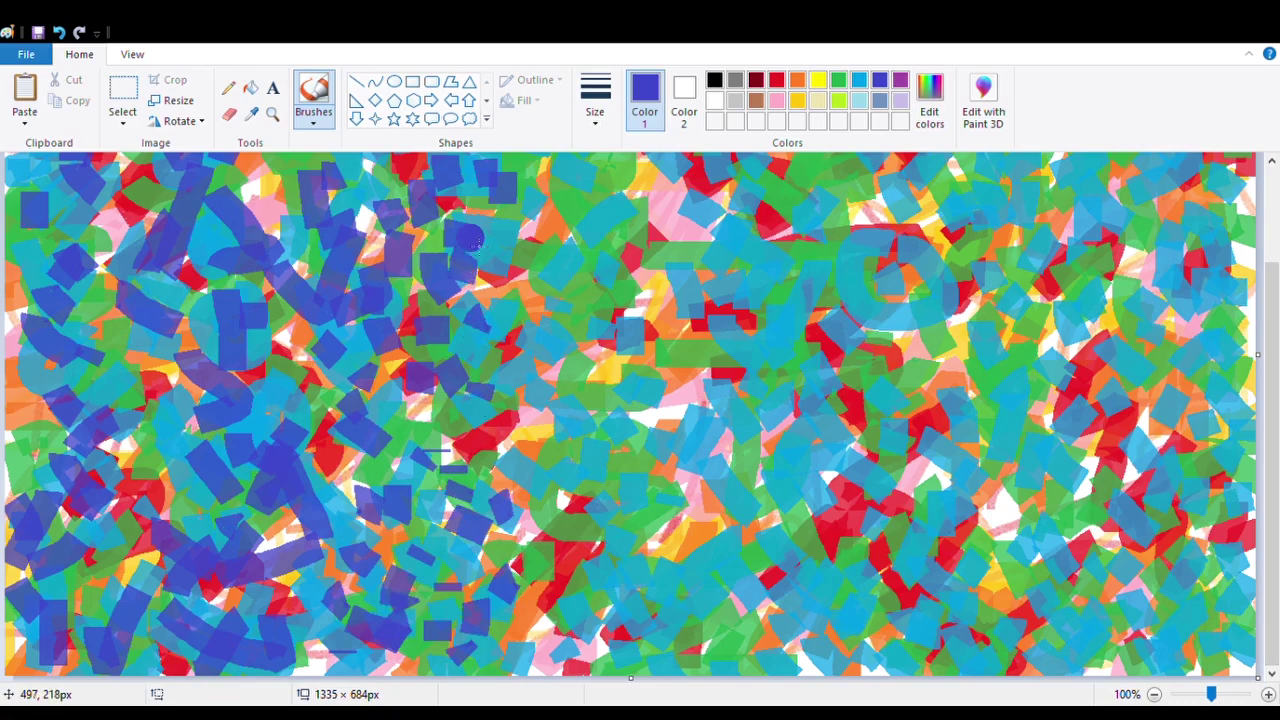
Scatter short indigo strokes left of centre and up to the upper centre near the top edge
mouse_move(581, 451)
left_mouse_down()
mouse_move(546, 385)
mouse_move(564, 208)
mouse_move(594, 209)
mouse_move(610, 168)
mouse_move(582, 156)
mouse_move(601, 173)
mouse_move(545, 237)
mouse_move(587, 171)
mouse_move(547, 194)
mouse_move(590, 229)
left_mouse_up()
scroll(605, 158, "up", 3)
left_click_drag(618, 212, 634, 200)
left_click_drag(565, 270, 566, 284)
left_click_drag(542, 281, 535, 275)
left_click_drag(648, 206, 662, 218)
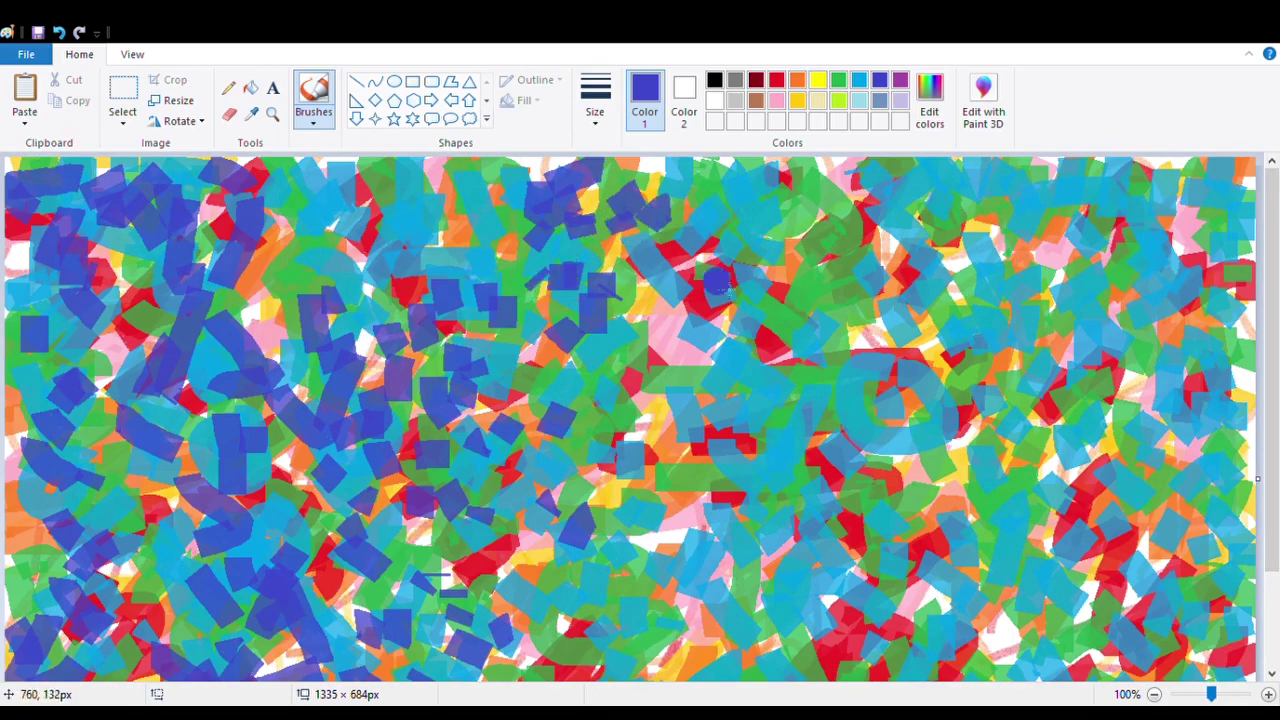
Scatter short indigo strokes down the centre of the canvas to the bottom edge and fill the top centre
left_click_drag(1276, 322, 1276, 410)
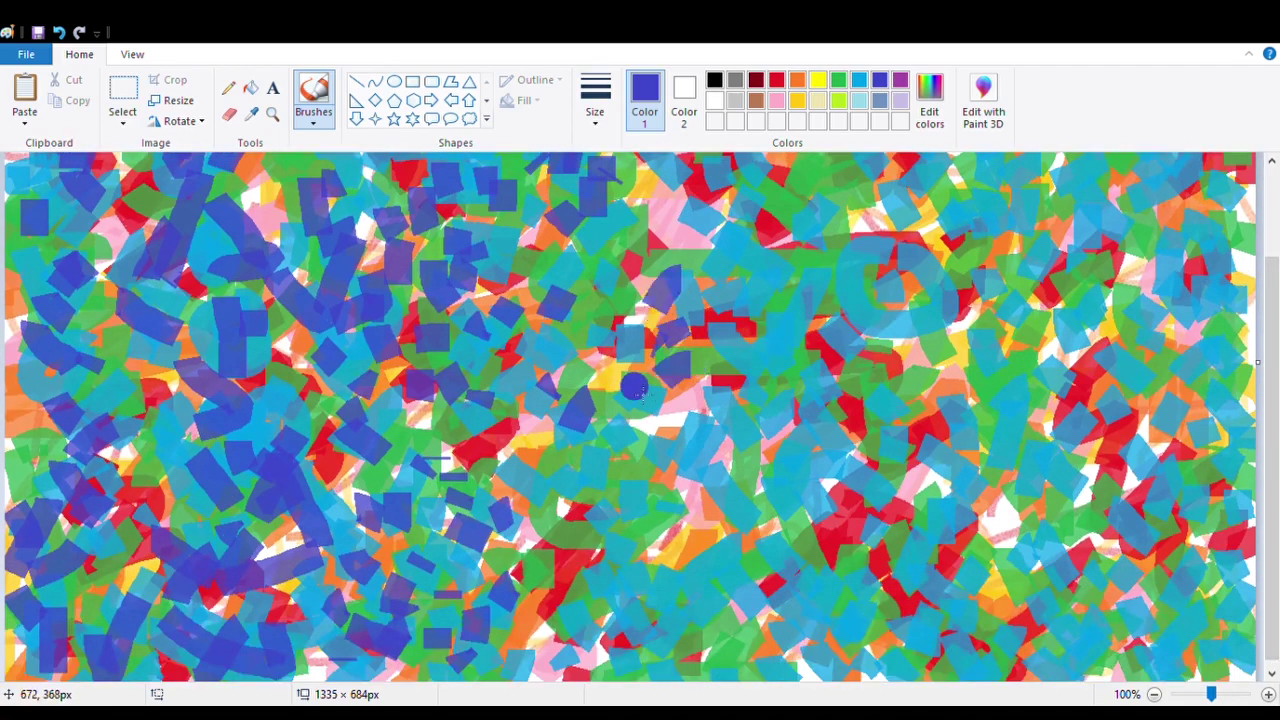
mouse_move(656, 413)
left_mouse_down()
mouse_move(643, 465)
mouse_move(614, 482)
mouse_move(616, 452)
mouse_move(543, 444)
mouse_move(546, 479)
mouse_move(627, 538)
left_mouse_up()
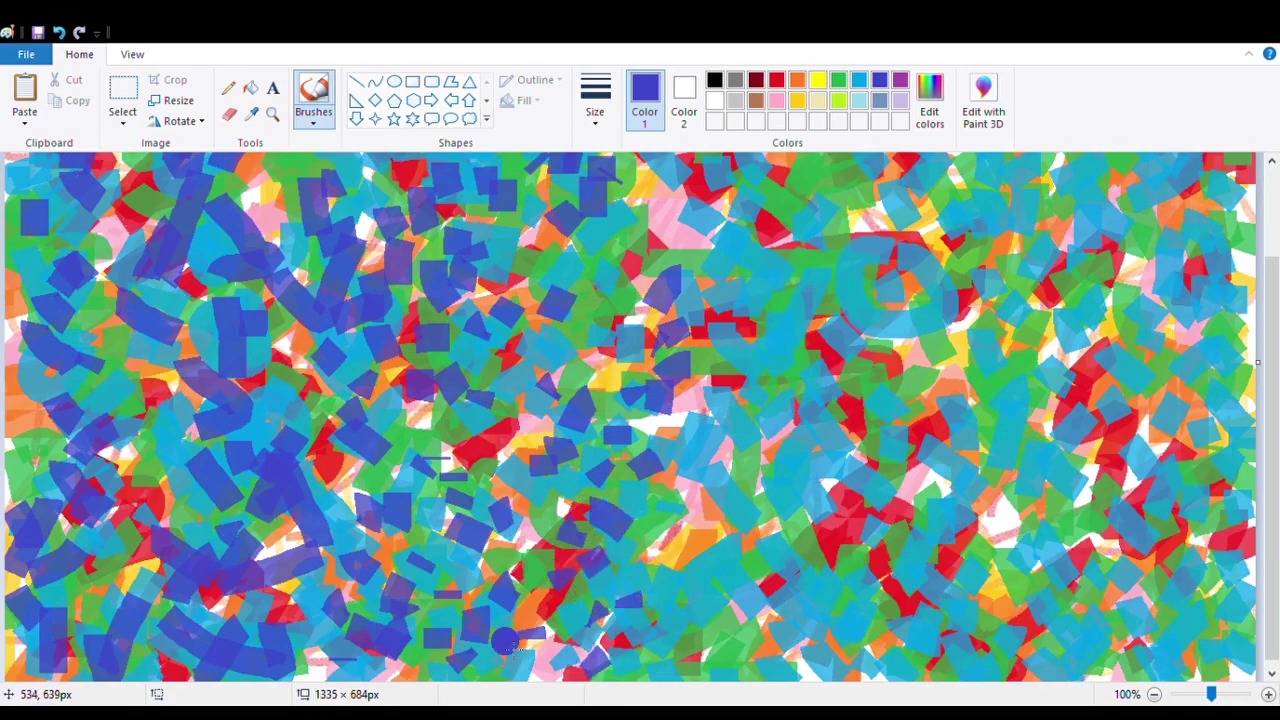
mouse_move(633, 600)
left_mouse_down()
mouse_move(712, 555)
mouse_move(656, 635)
mouse_move(686, 671)
left_mouse_up()
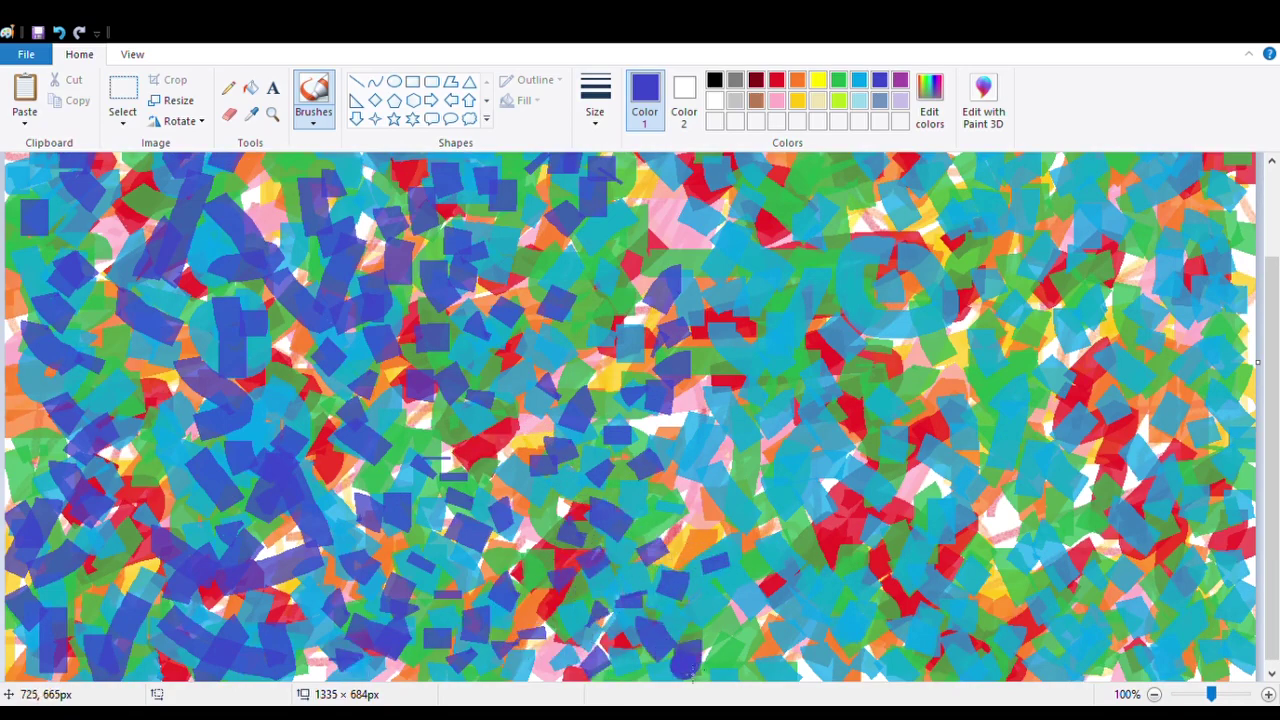
scroll(695, 365, "up", 3)
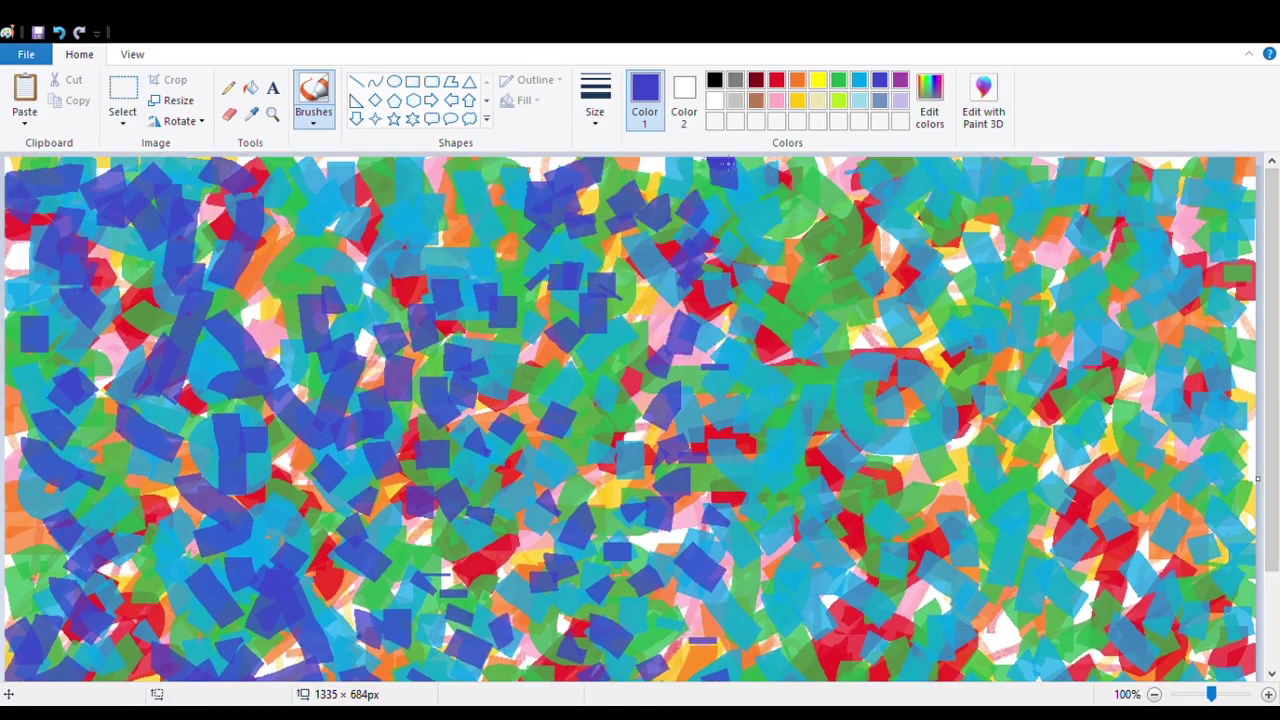
left_click_drag(726, 163, 712, 218)
left_click(140, 57)
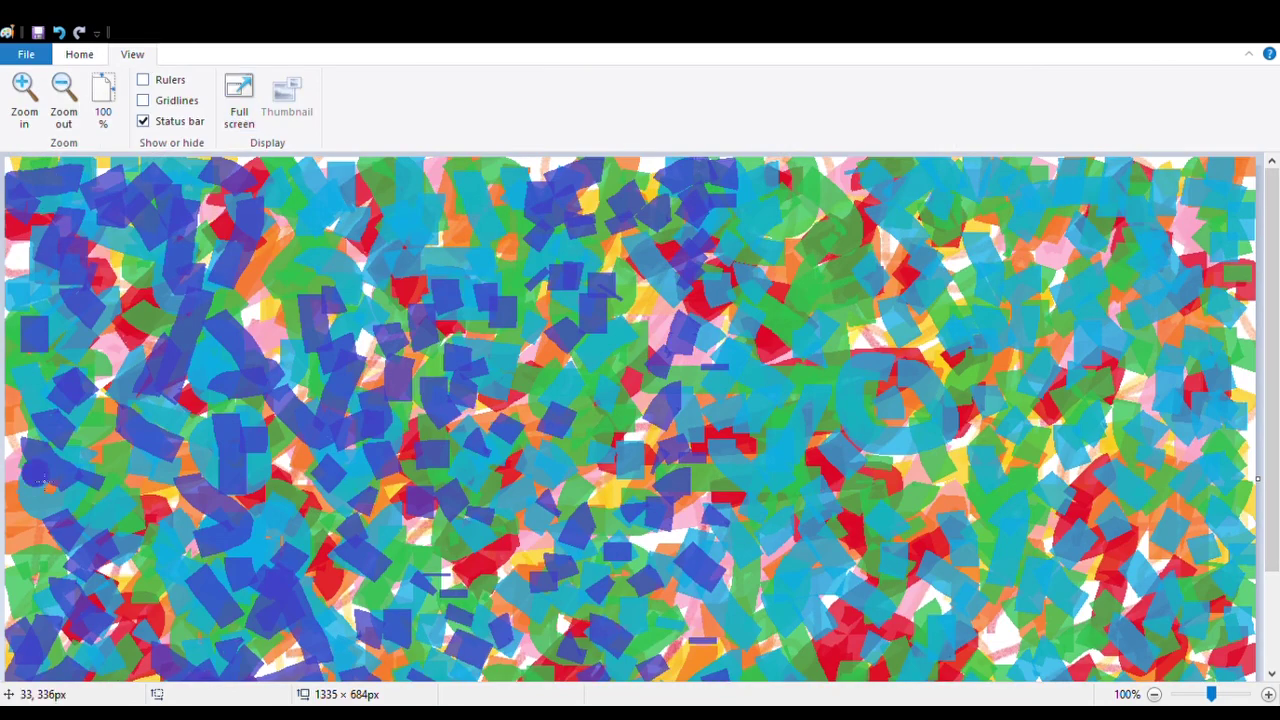
Add short indigo strokes in the upper part of the canvas between the centre and the blue ring
left_click_drag(798, 386, 790, 340)
left_click_drag(757, 390, 790, 404)
left_click_drag(812, 265, 785, 277)
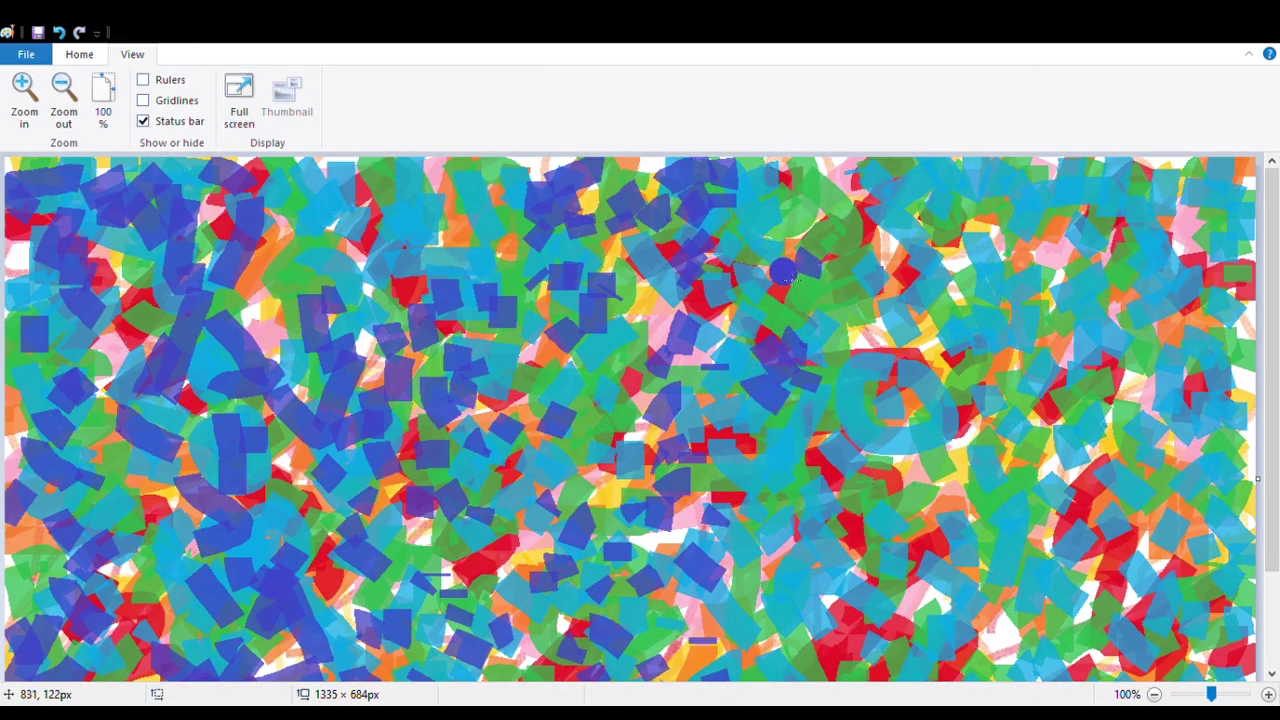
left_click_drag(826, 208, 822, 174)
left_click_drag(878, 229, 878, 229)
left_click_drag(850, 175, 846, 238)
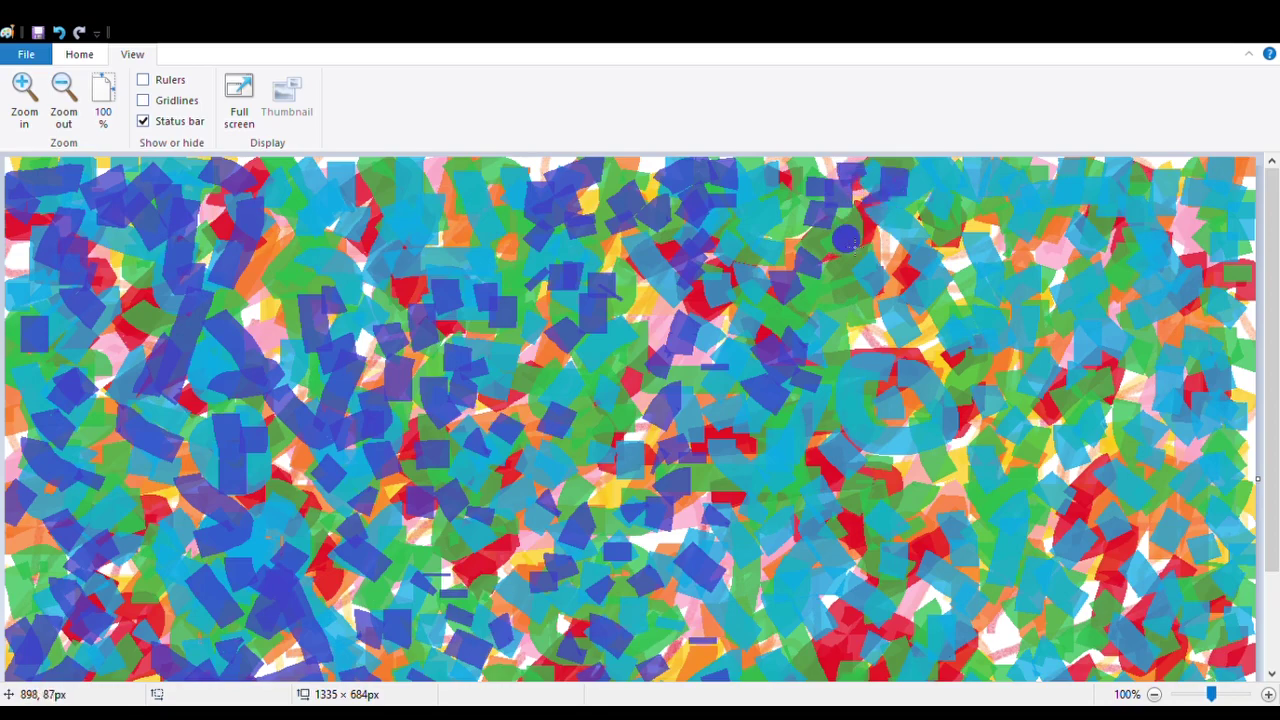
Paint indigo strokes over the blue ring and down the right-centre of the canvas to the bottom edge
mouse_move(878, 279)
left_mouse_down()
mouse_move(822, 376)
mouse_move(879, 415)
mouse_move(868, 440)
left_mouse_up()
mouse_move(888, 455)
left_mouse_down()
mouse_move(880, 475)
mouse_move(840, 488)
left_mouse_up()
left_click_drag(865, 508, 885, 512)
left_click_drag(785, 530, 812, 560)
mouse_move(848, 568)
left_mouse_down()
mouse_move(825, 595)
mouse_move(785, 603)
left_mouse_up()
scroll(783, 607, "down", 3)
left_click_drag(782, 508, 815, 650)
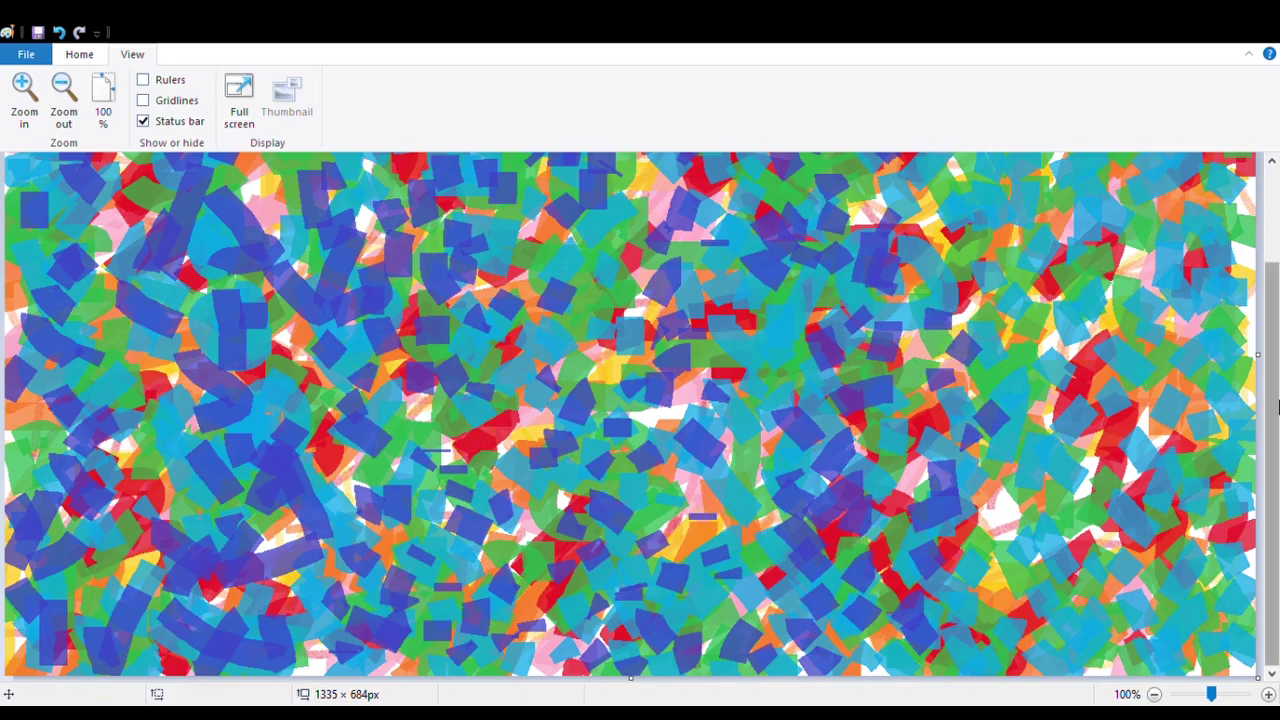
Scatter indigo strokes to the right of the blue ring, from the top edge to the white gap below
scroll(945, 315, "up", 2)
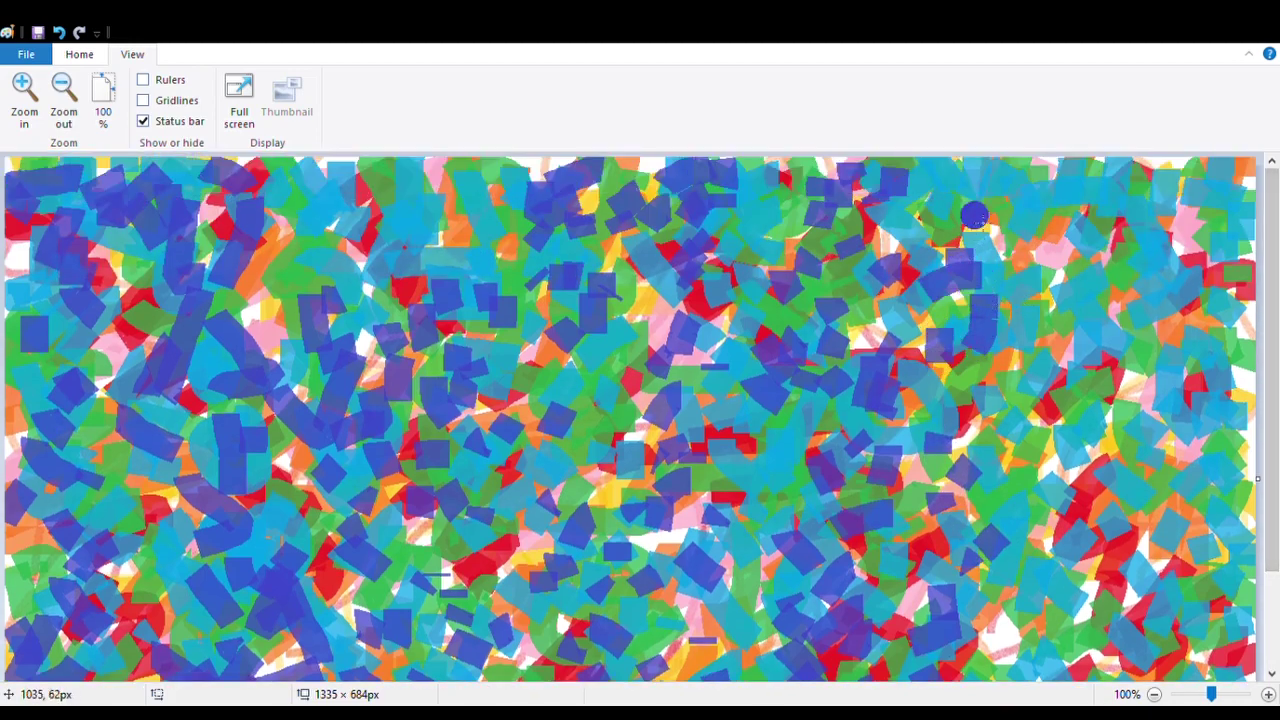
mouse_move(969, 175)
left_mouse_down()
mouse_move(1030, 230)
mouse_move(990, 320)
left_mouse_up()
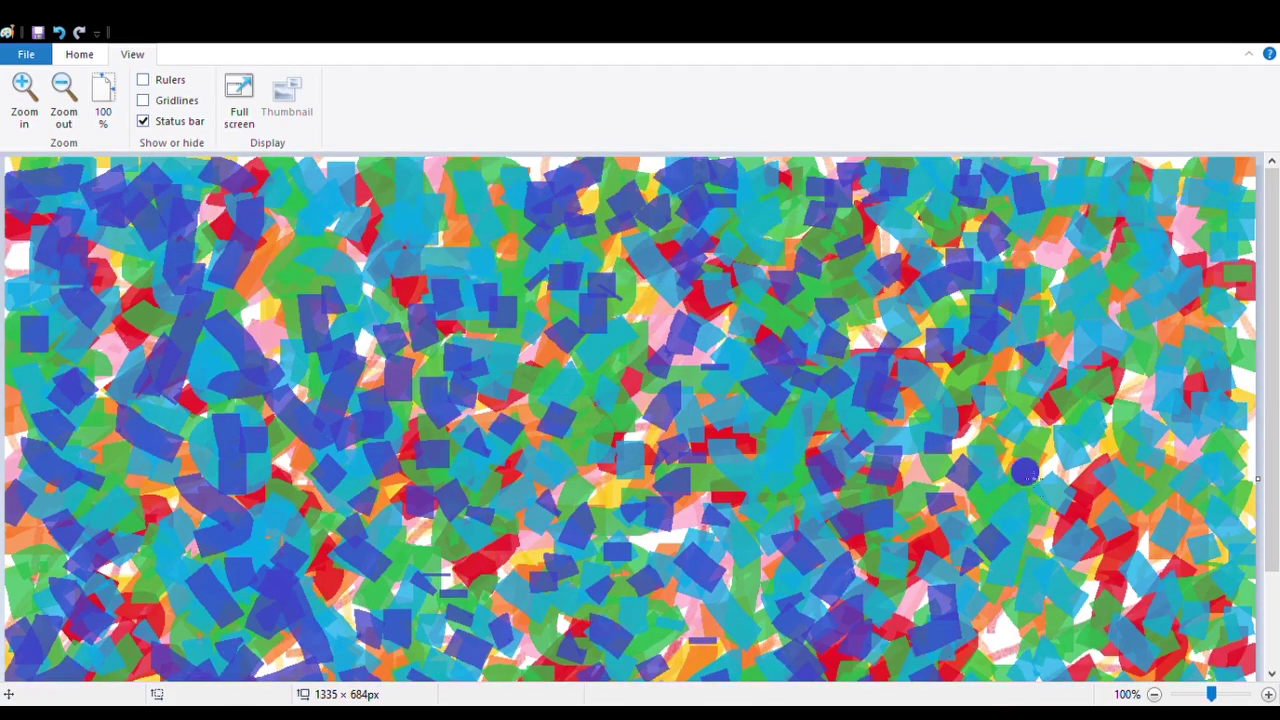
scroll(1020, 480, "down", 2)
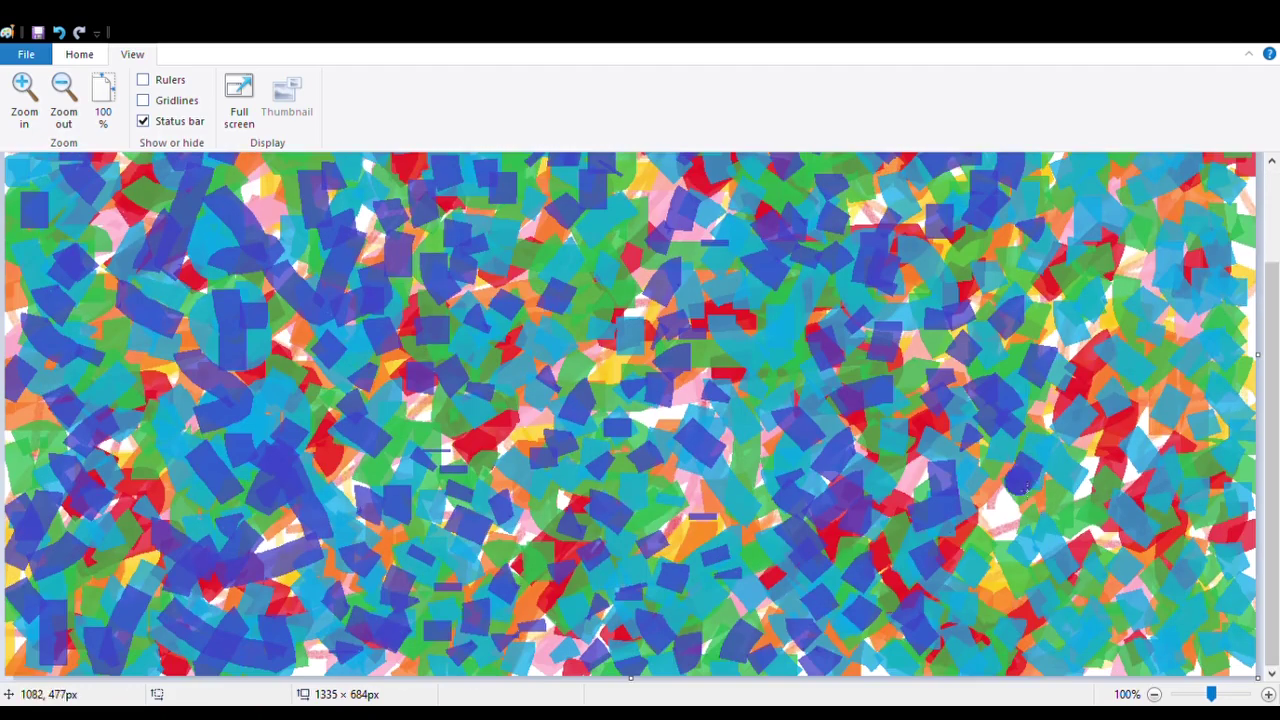
mouse_move(1018, 483)
left_mouse_down()
mouse_move(1005, 548)
mouse_move(958, 618)
mouse_move(948, 664)
mouse_move(1088, 668)
mouse_move(1073, 365)
mouse_move(1042, 279)
mouse_move(1097, 251)
left_mouse_up()
Scatter indigo strokes from the upper-right part of the canvas down toward the lower-right corner
left_click_drag(1270, 292, 1270, 196)
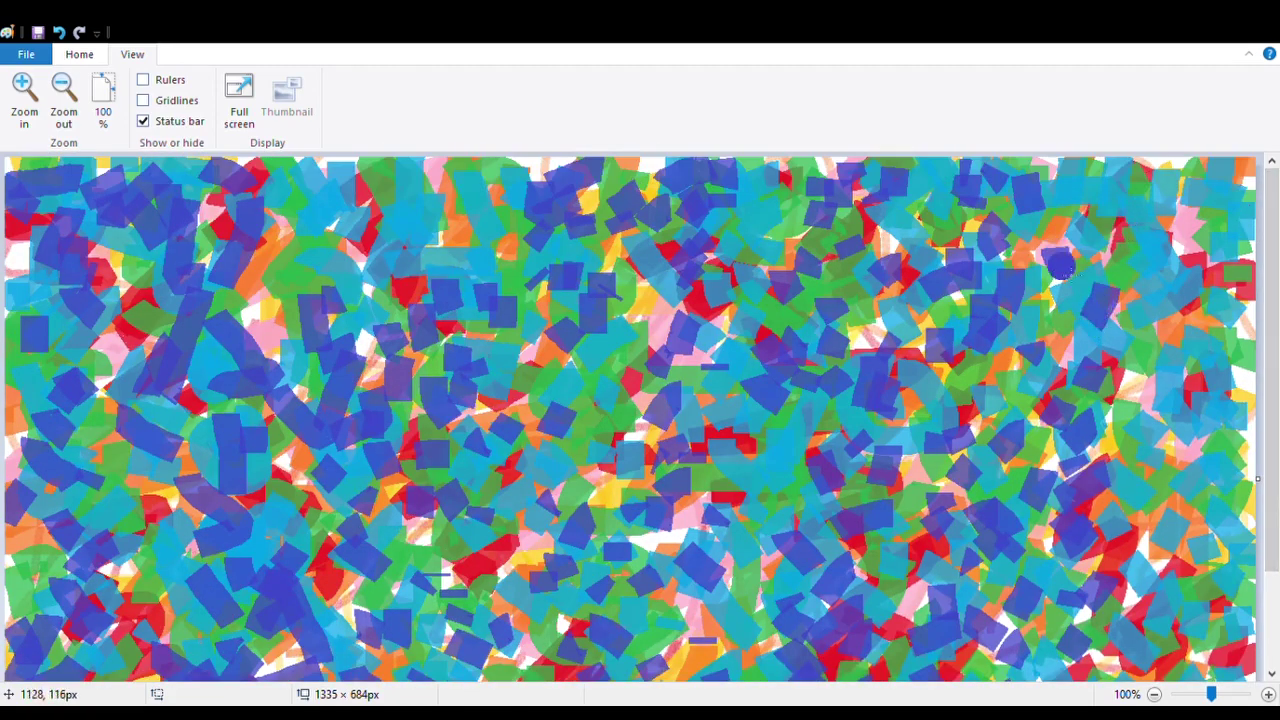
left_click_drag(1062, 265, 1052, 183)
left_click_drag(1140, 200, 1152, 256)
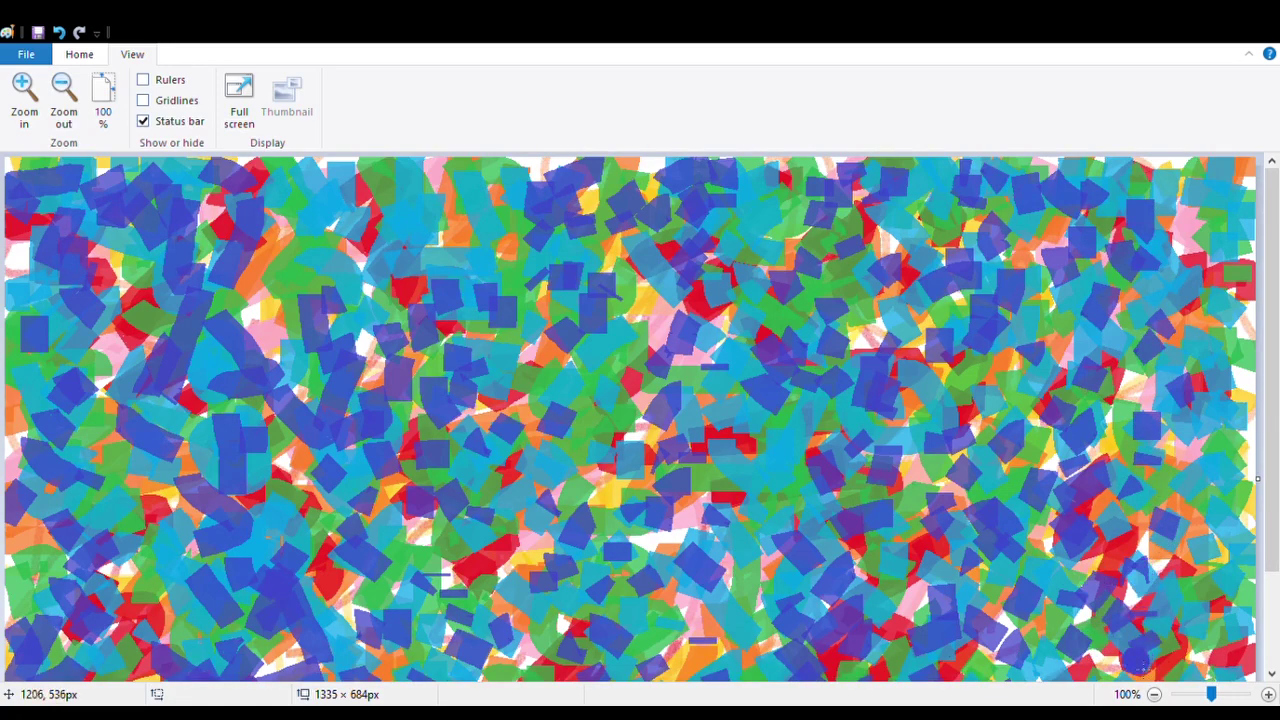
scroll(1150, 650, "down", 2)
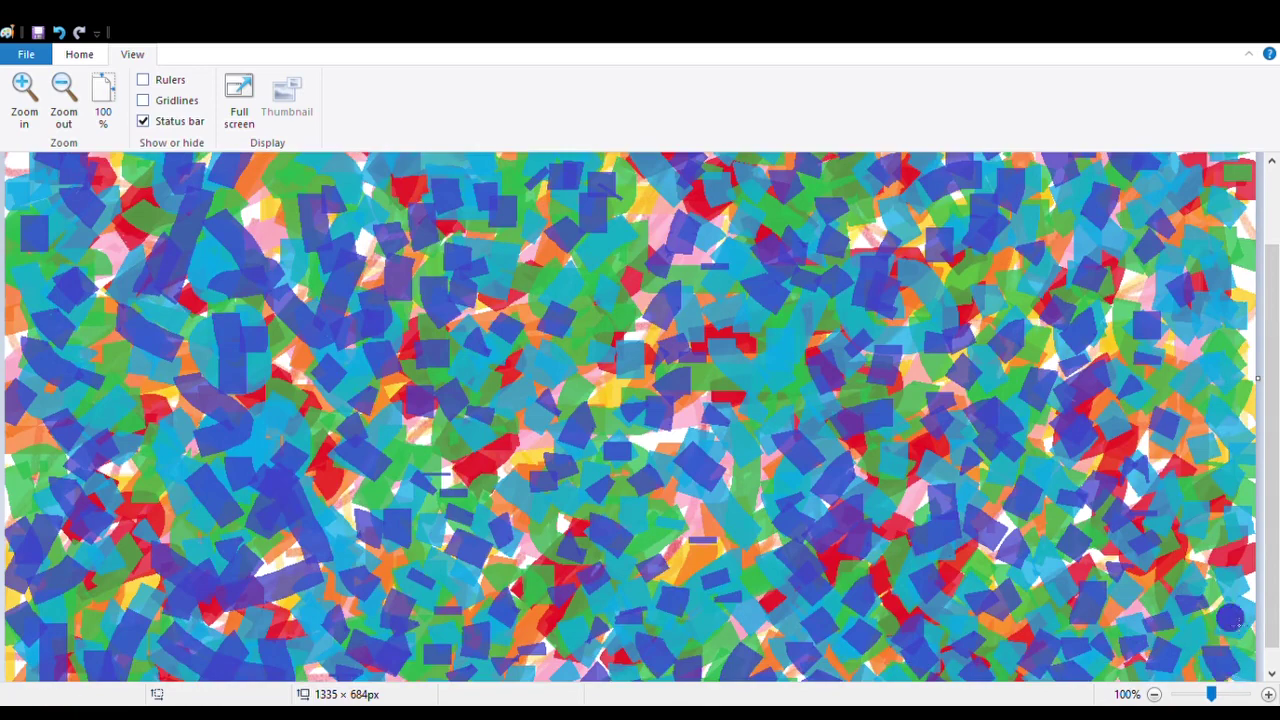